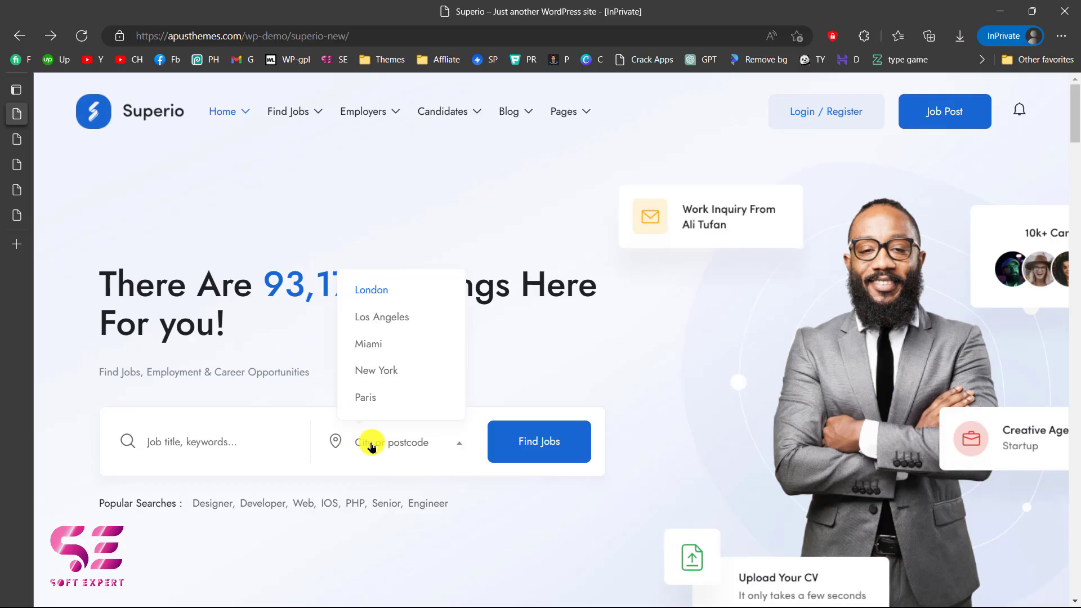
Step: Scroll down through the current Superio demo page
scroll(519, 381, "down", 8)
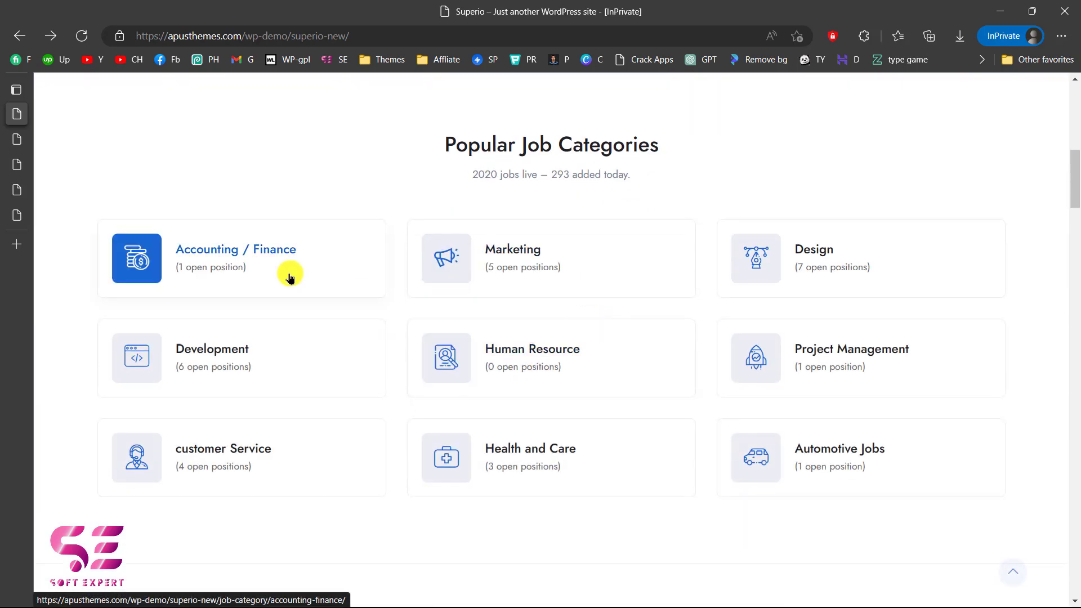
scroll(290, 275, "down", 12)
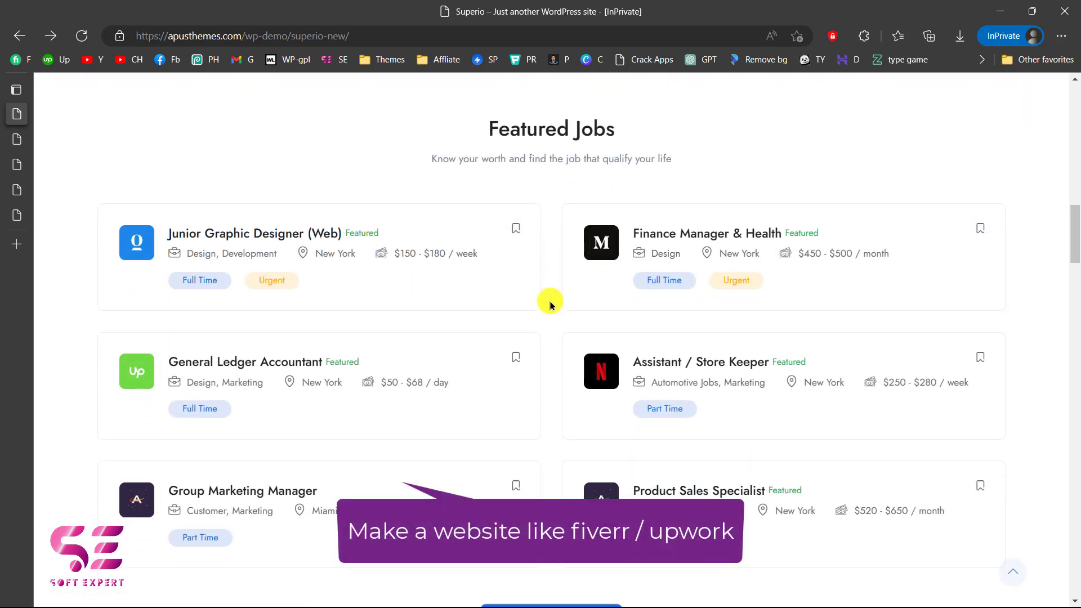
scroll(610, 302, "down", 10)
scroll(597, 293, "down", 1)
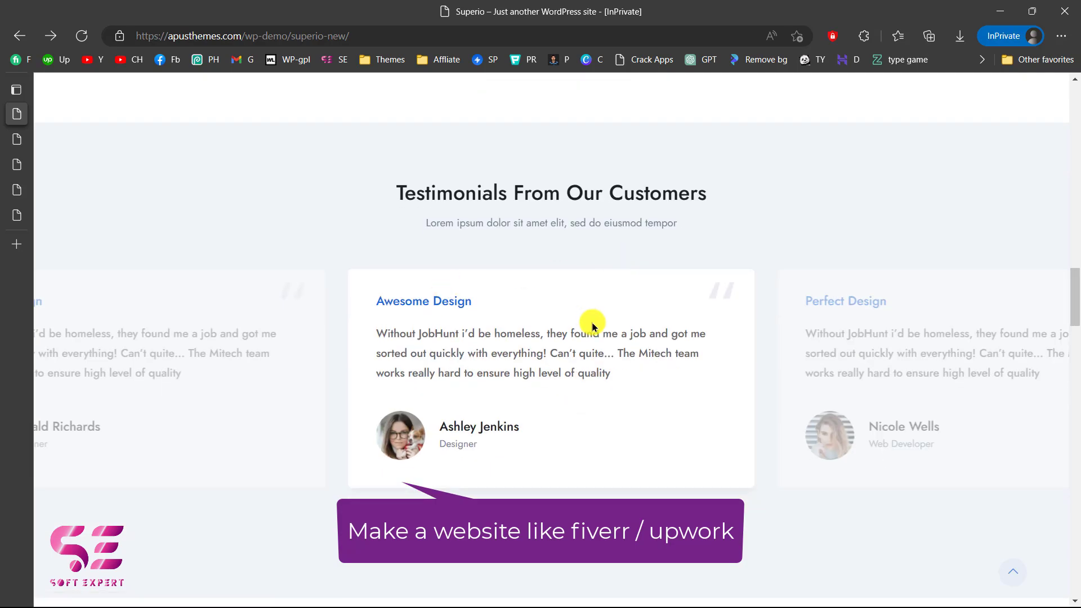
scroll(523, 354, "down", 7)
scroll(563, 337, "down", 14)
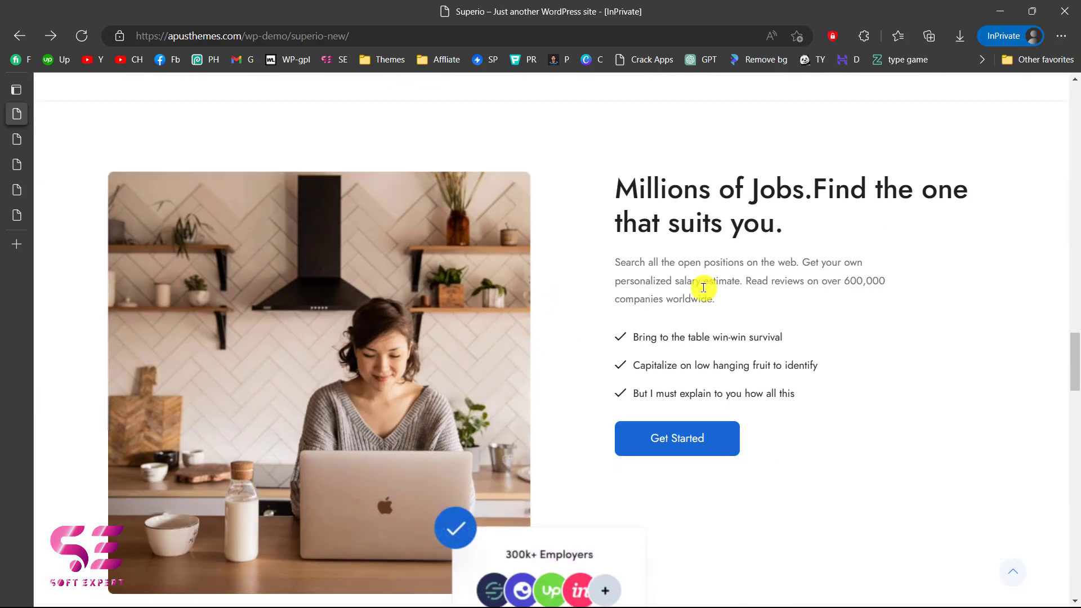
scroll(598, 287, "down", 5)
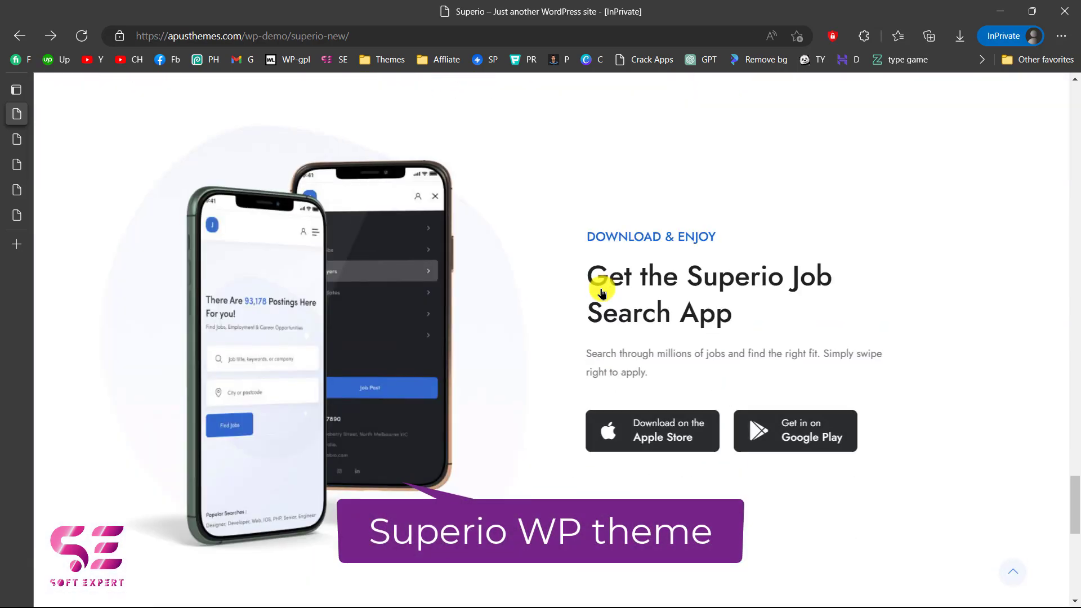
scroll(222, 306, "down", 8)
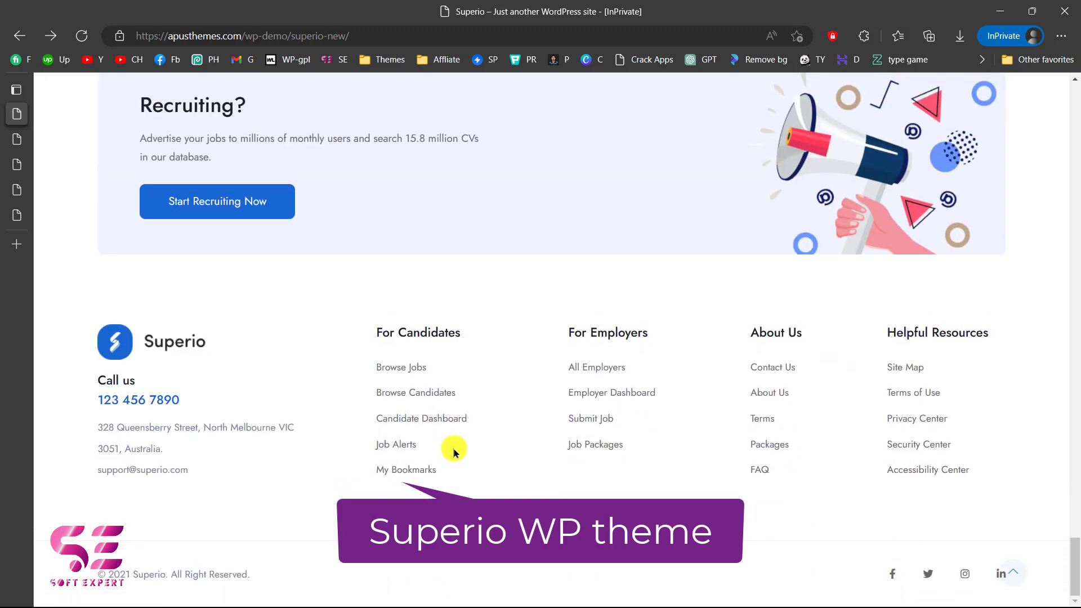
scroll(455, 452, "up", 20)
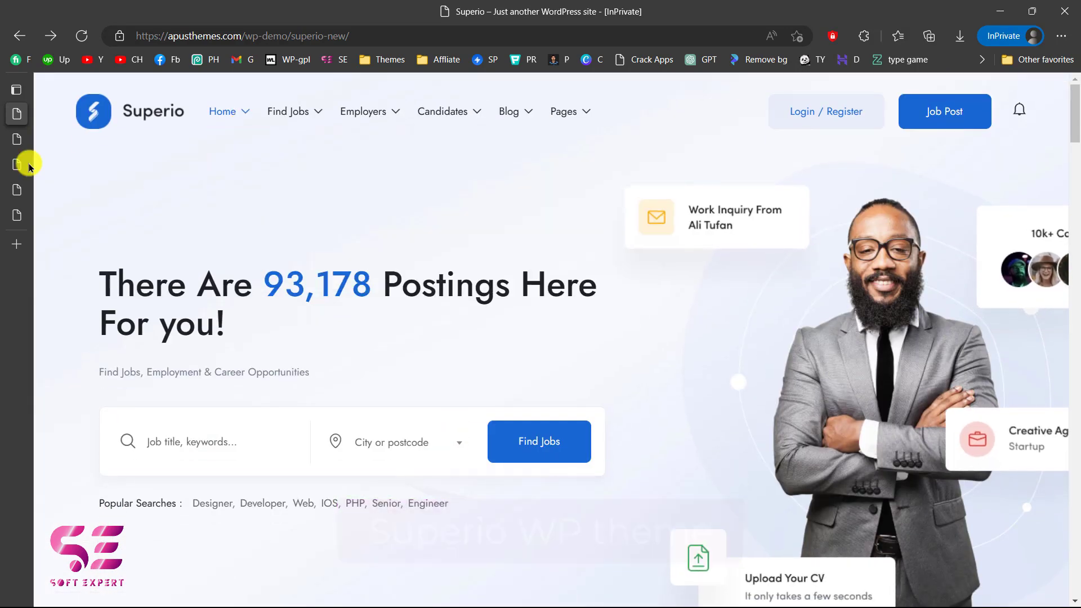
Step: On the Jobs List v2 tab, check the job categories and job type filter dropdowns
key("ctrl+Tab")
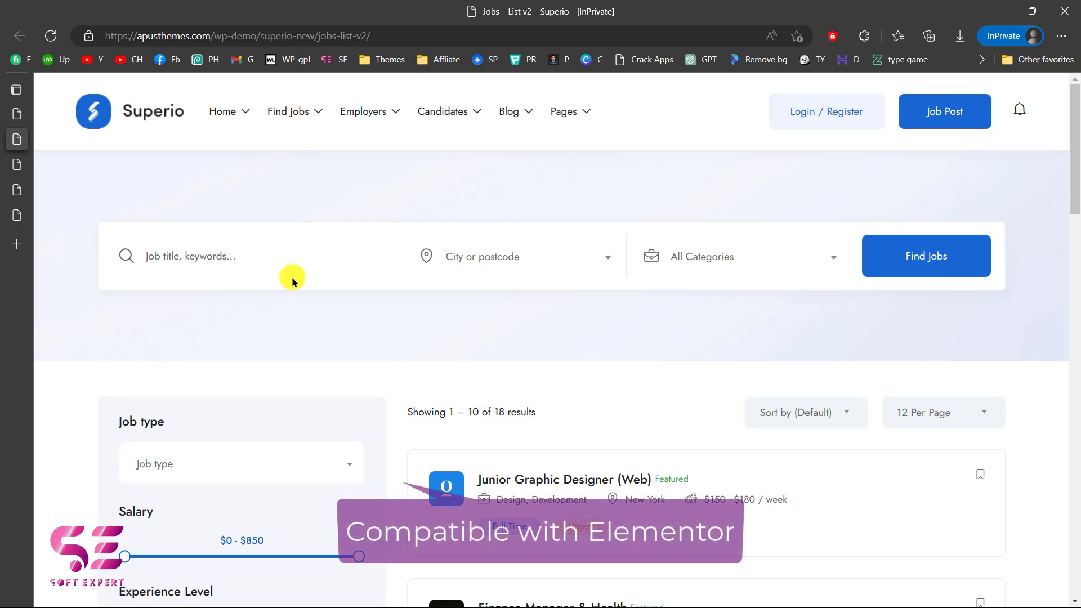
left_click(749, 265)
left_click(897, 309)
scroll(905, 309, "down", 5)
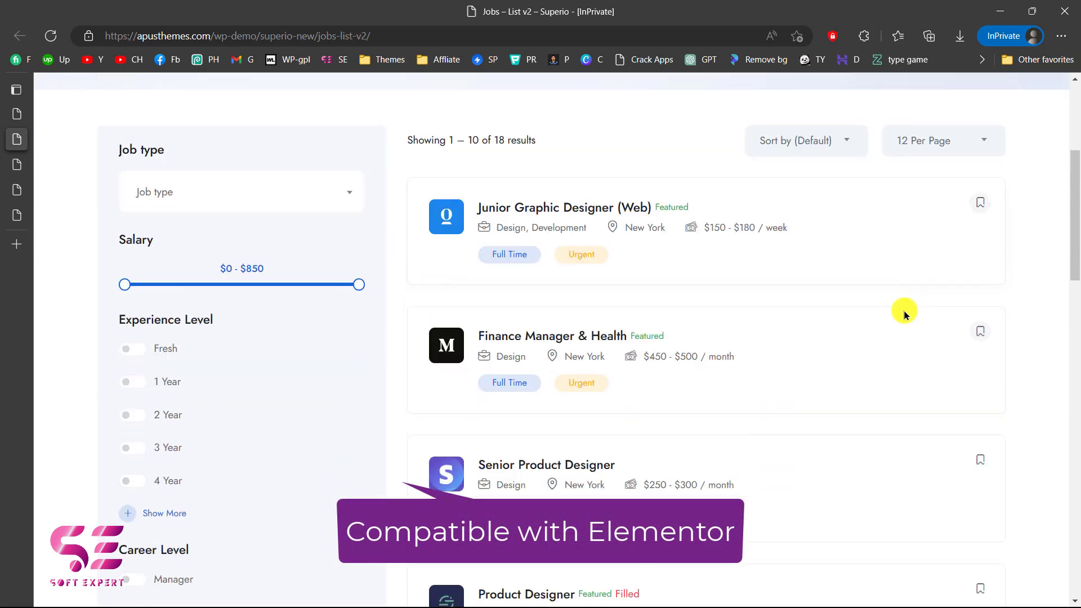
left_click(251, 191)
left_click(249, 192)
scroll(258, 312, "down", 6)
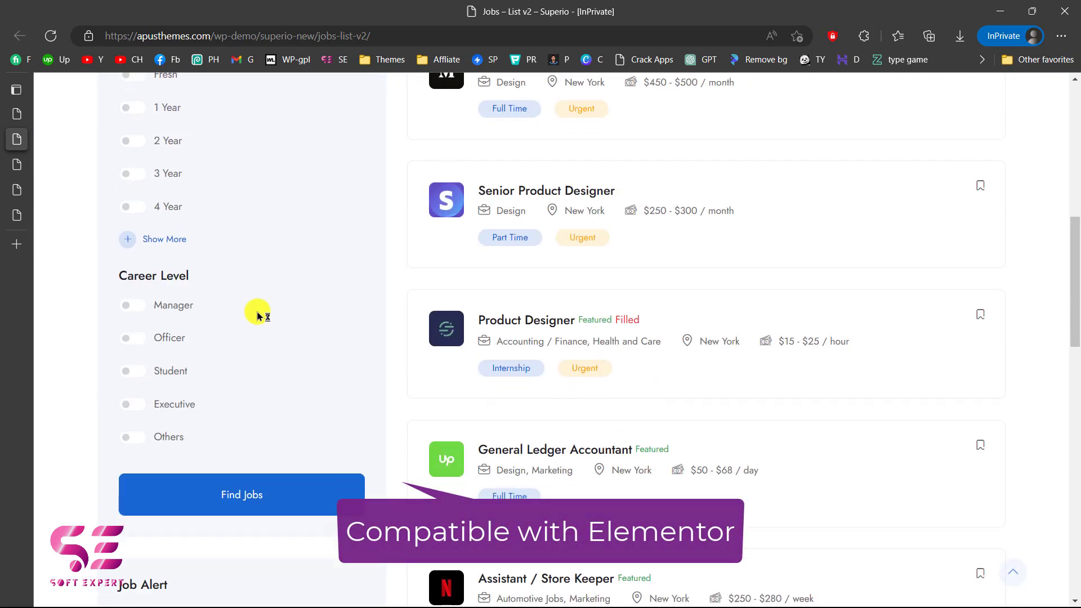
scroll(248, 444, "up", 8)
scroll(583, 288, "down", 1)
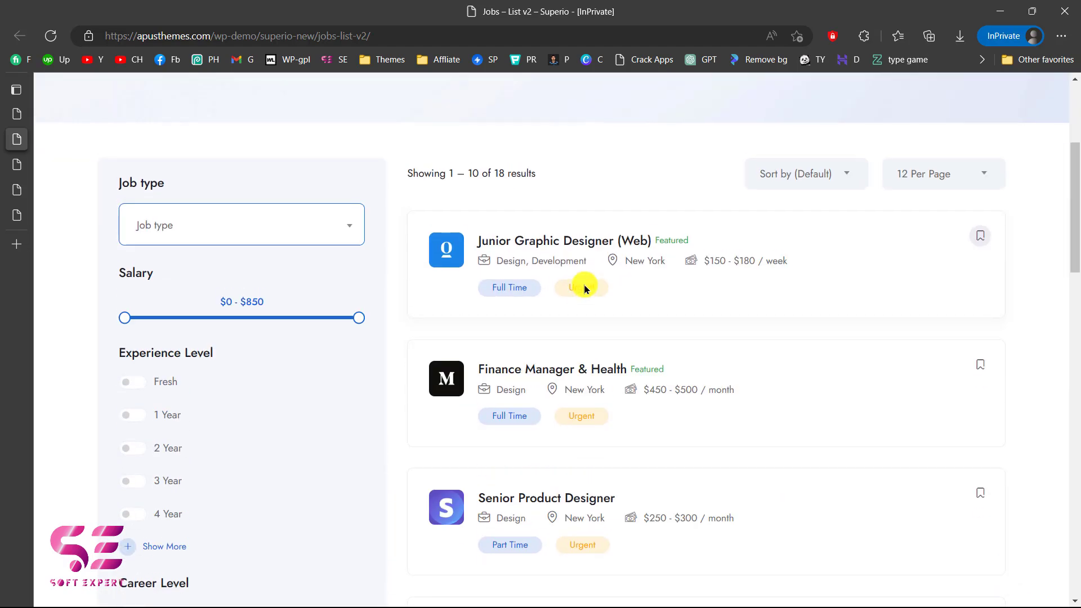
Step: Open the Junior Graphic Designer (Web) job, read its details and preview the application form
left_click(545, 239)
scroll(599, 366, "down", 5)
scroll(517, 322, "up", 5)
scroll(517, 323, "down", 15)
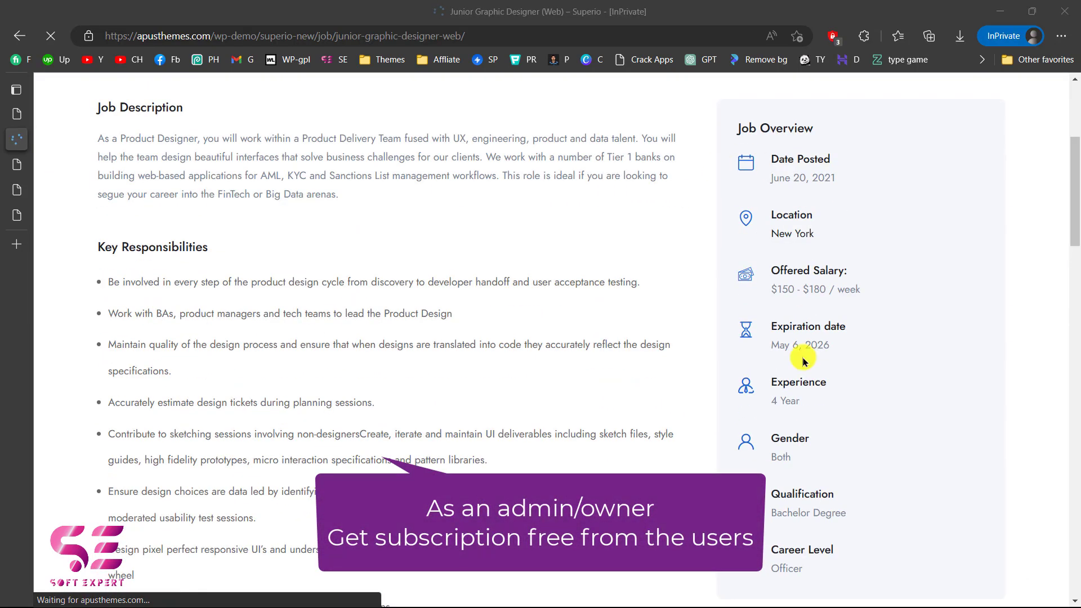
scroll(811, 352, "down", 13)
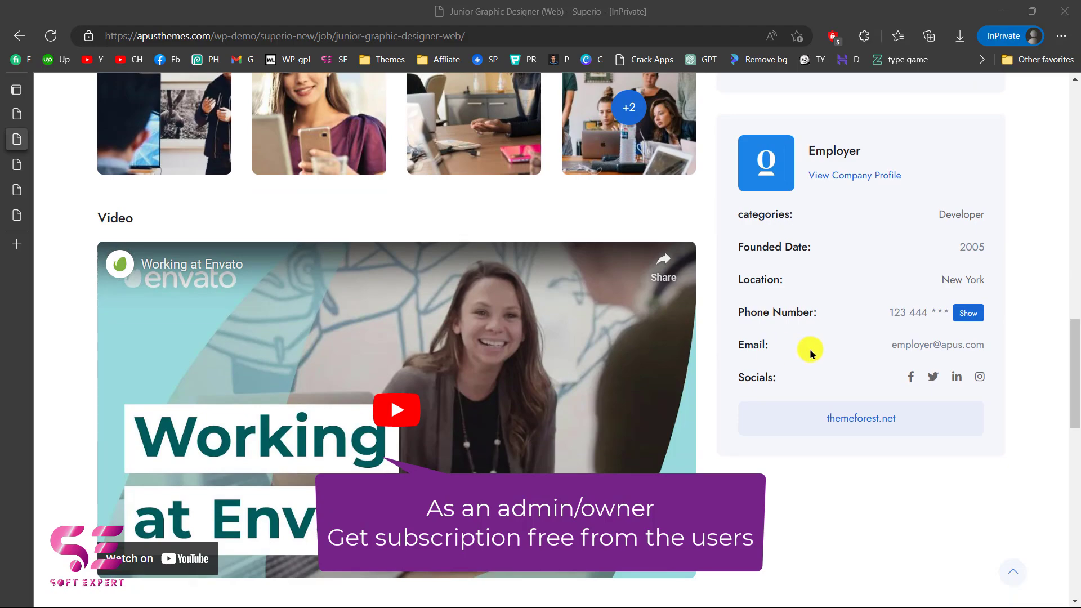
scroll(817, 352, "up", 20)
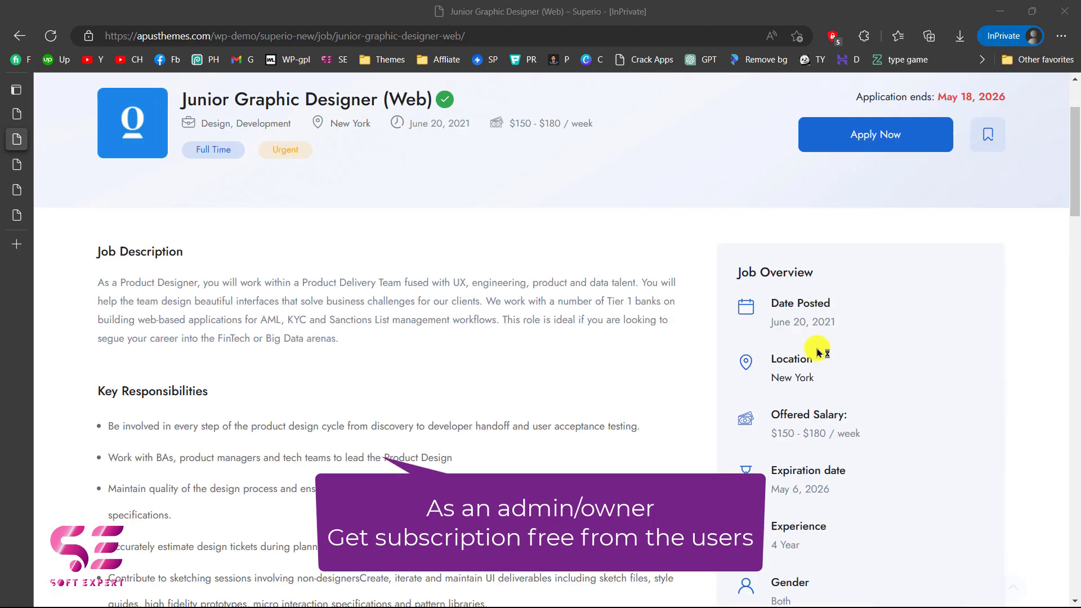
left_click(877, 247)
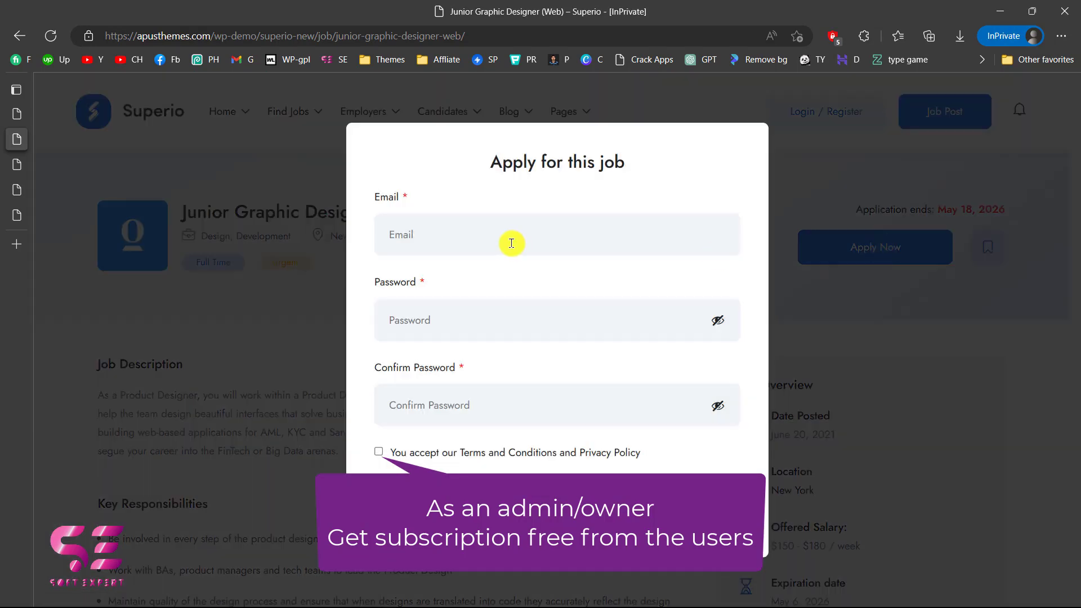
Step: Browse the Employers listing page
key("ctrl+Tab")
scroll(568, 306, "down", 3)
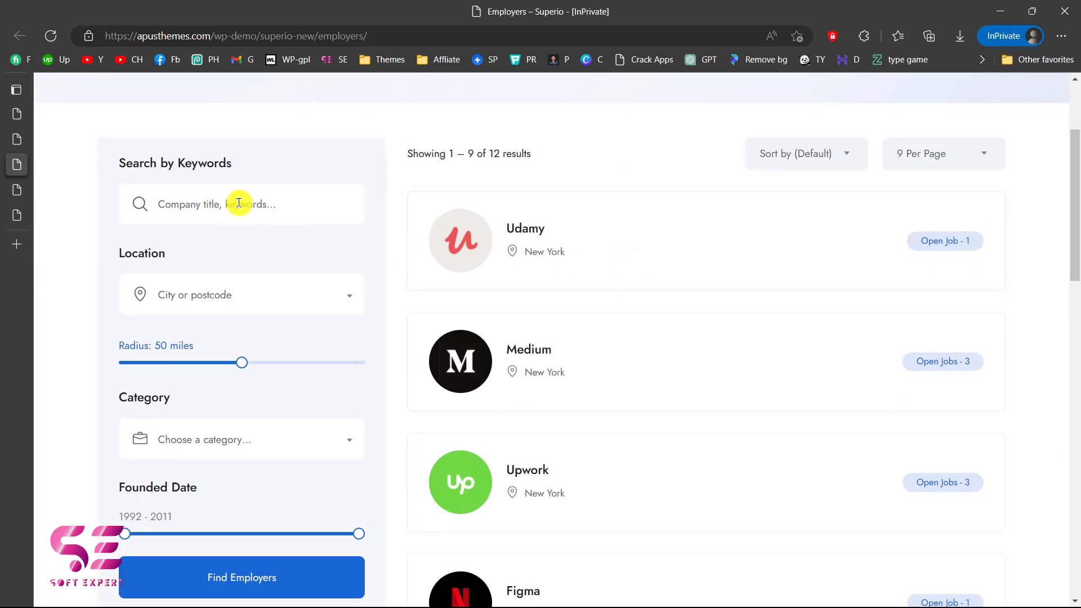
scroll(279, 299, "down", 2)
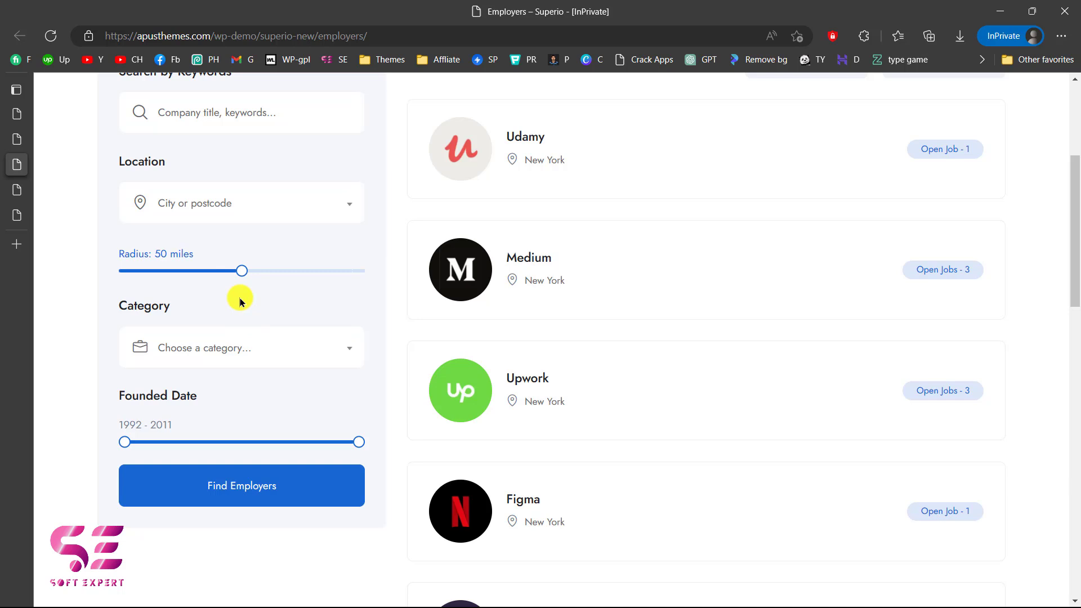
scroll(270, 465, "down", 1)
scroll(587, 397, "up", 5)
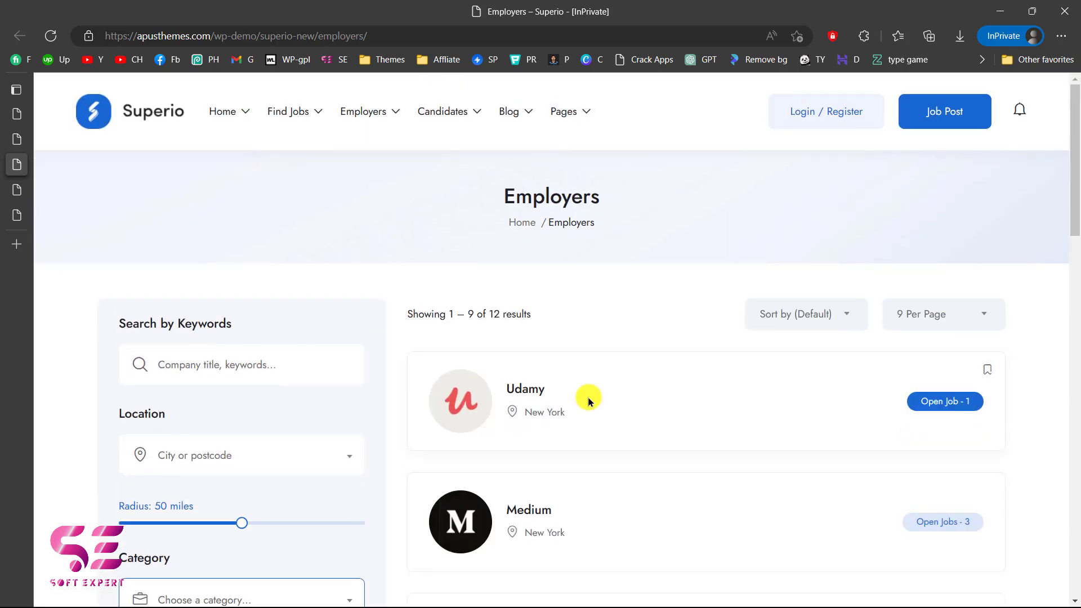
Step: Browse the Candidates listing, then return to the first tab with the home page
left_click(13, 192)
scroll(621, 299, "down", 4)
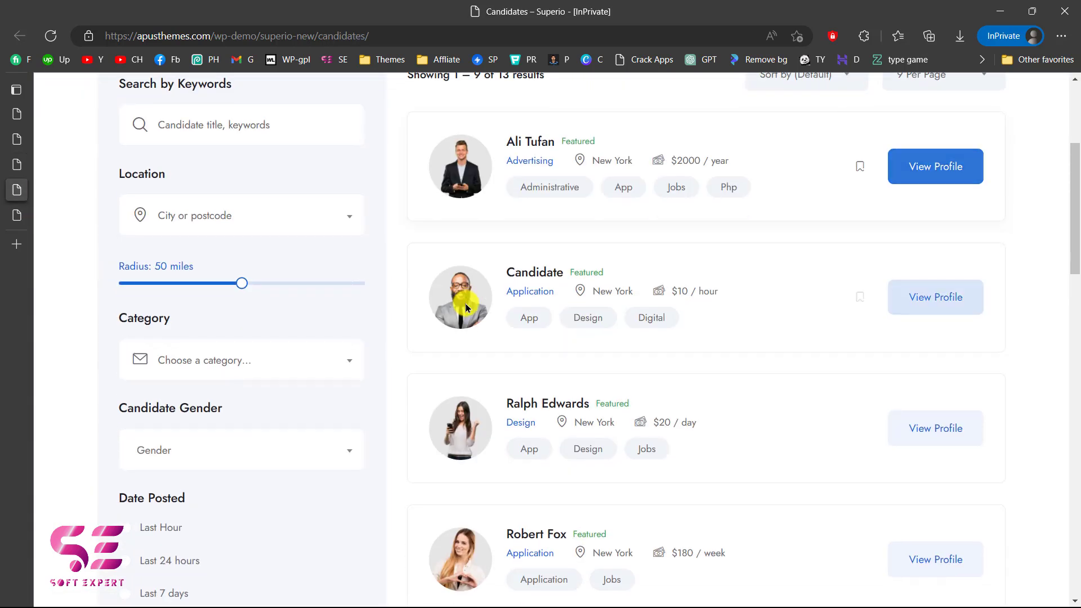
scroll(267, 215, "down", 12)
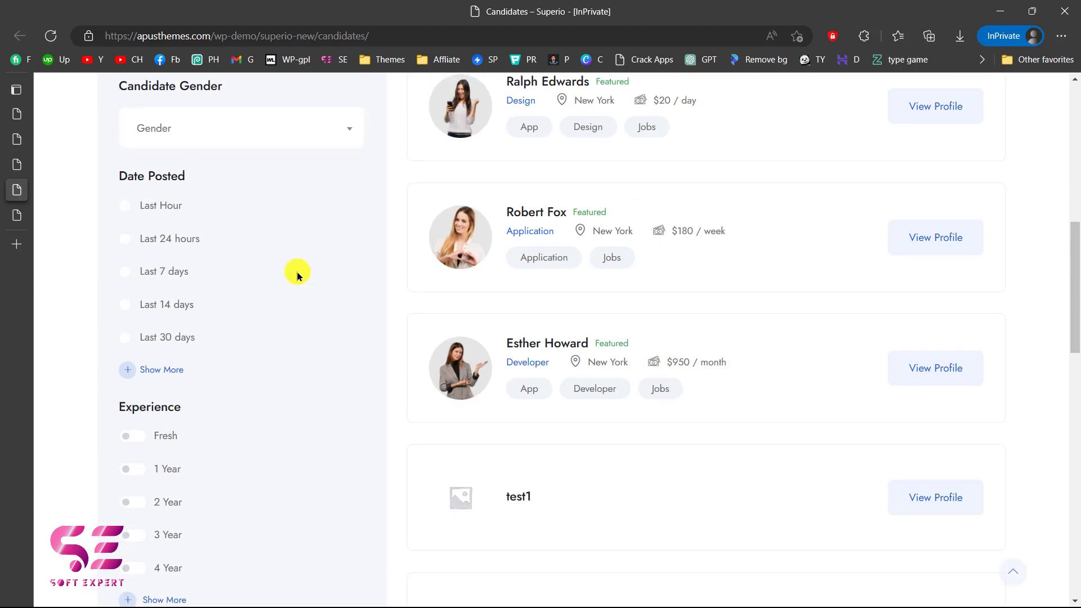
scroll(296, 271, "up", 16)
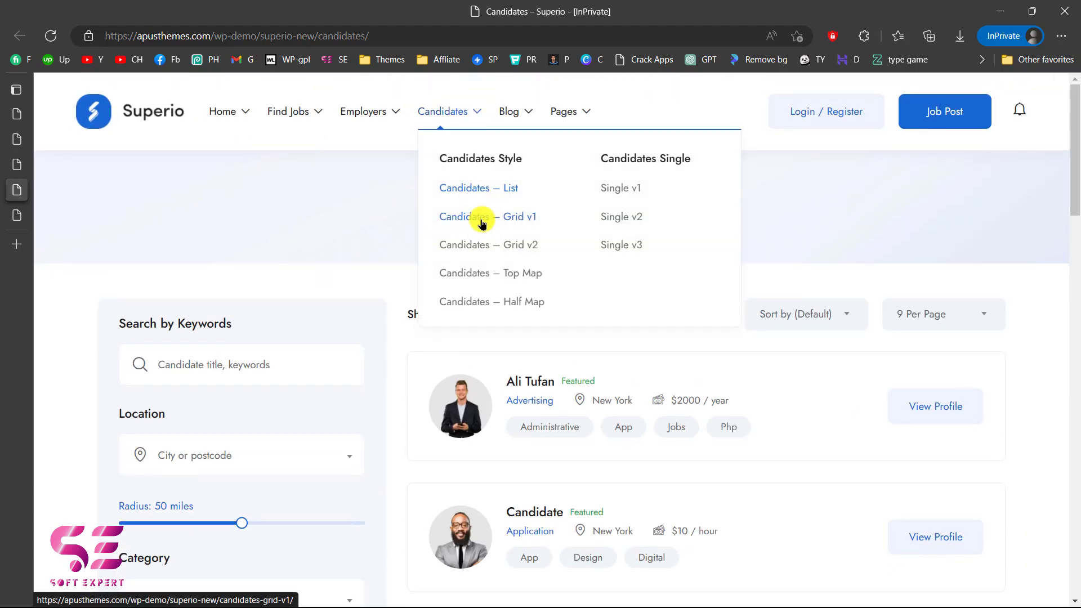
key("ctrl+1")
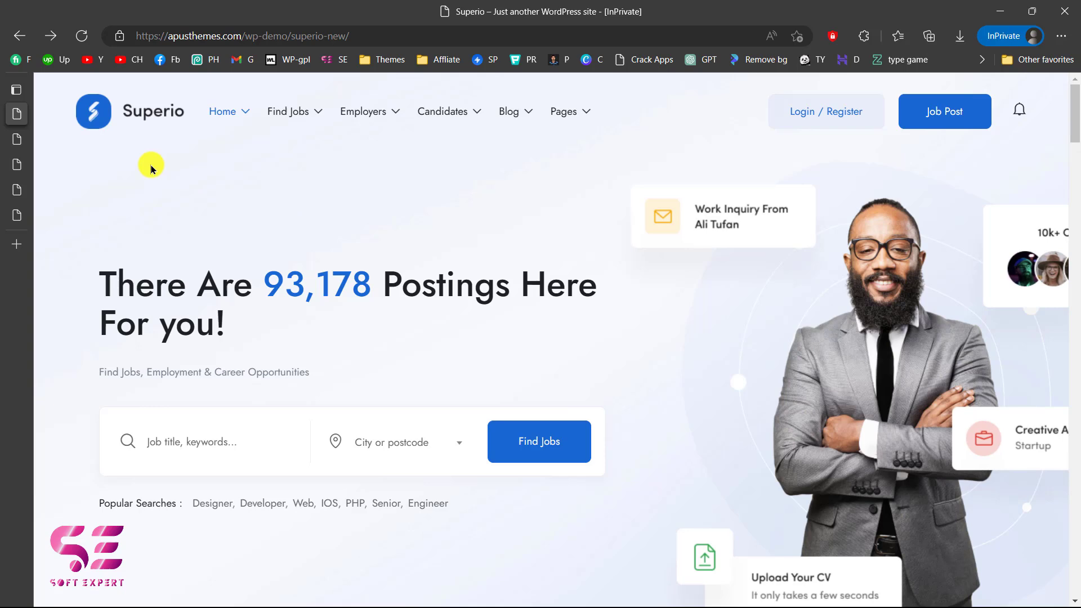
mouse_move(321, 110)
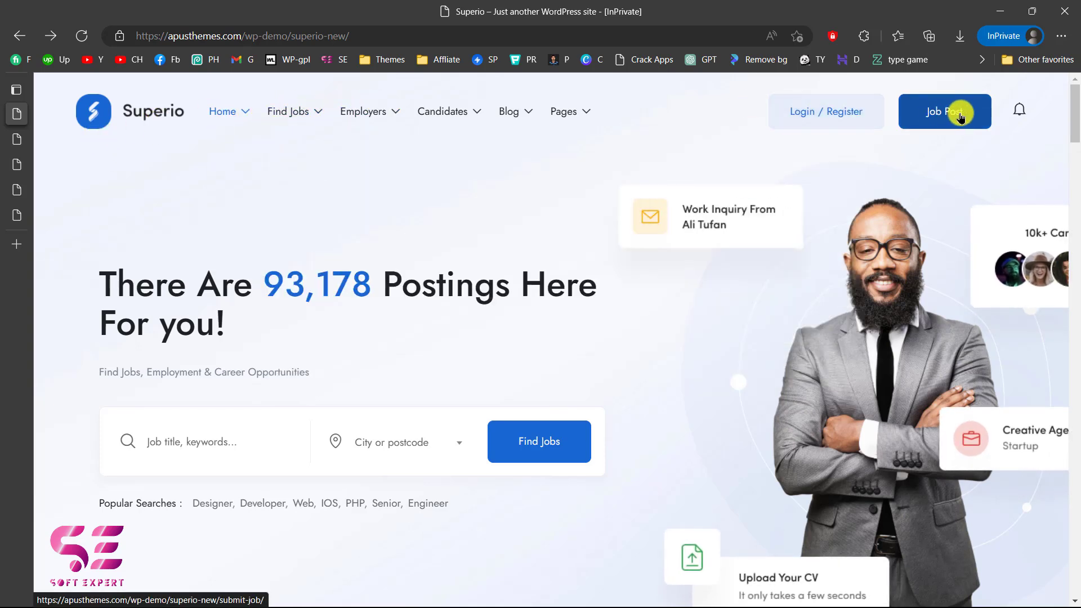
mouse_move(236, 111)
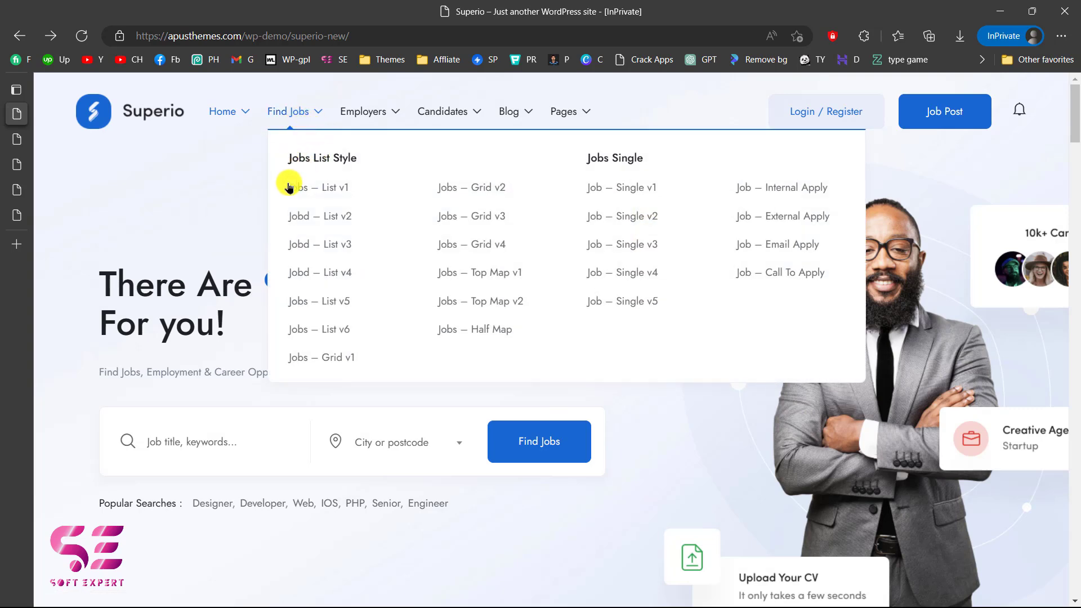
mouse_move(358, 112)
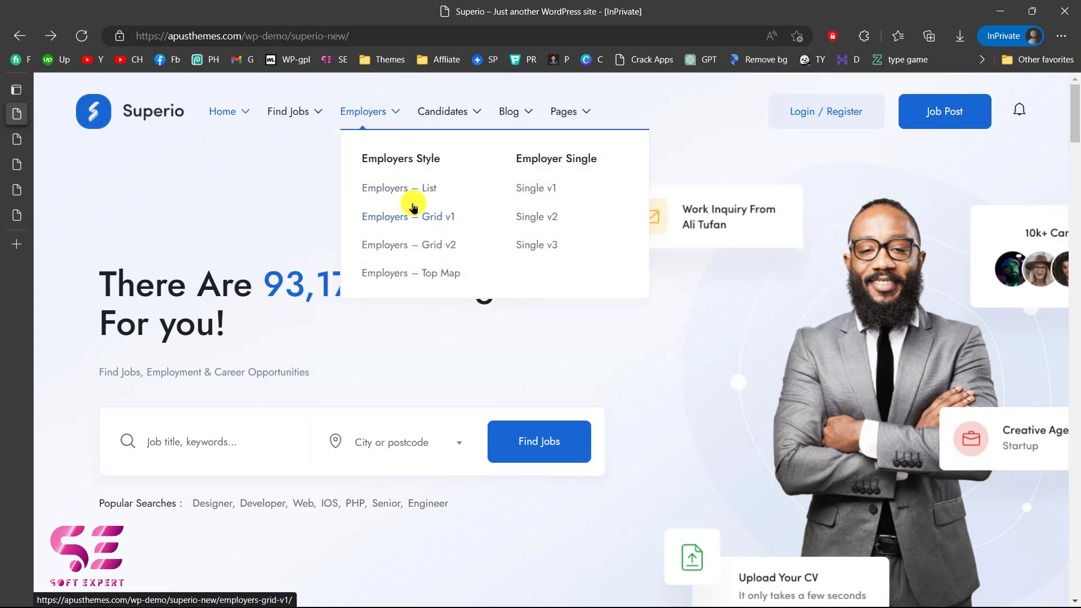
mouse_move(440, 128)
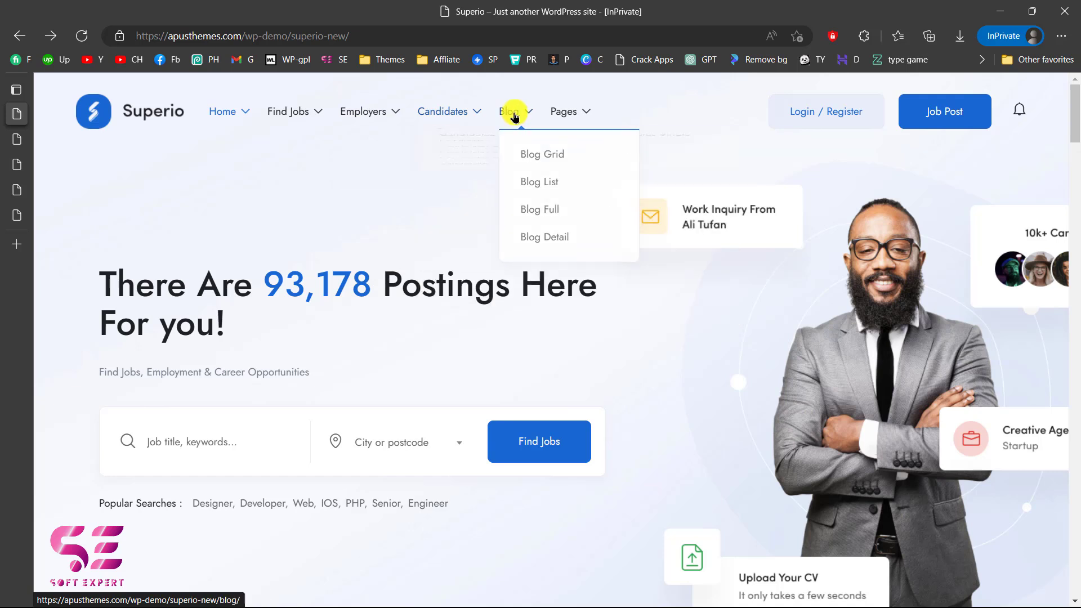
mouse_move(559, 115)
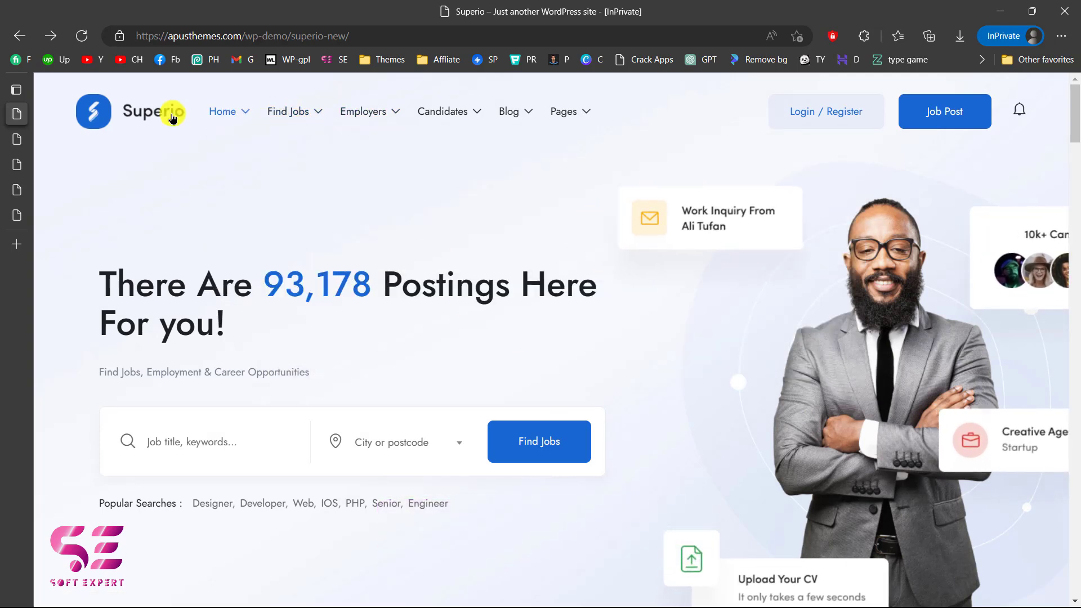
left_click(82, 37)
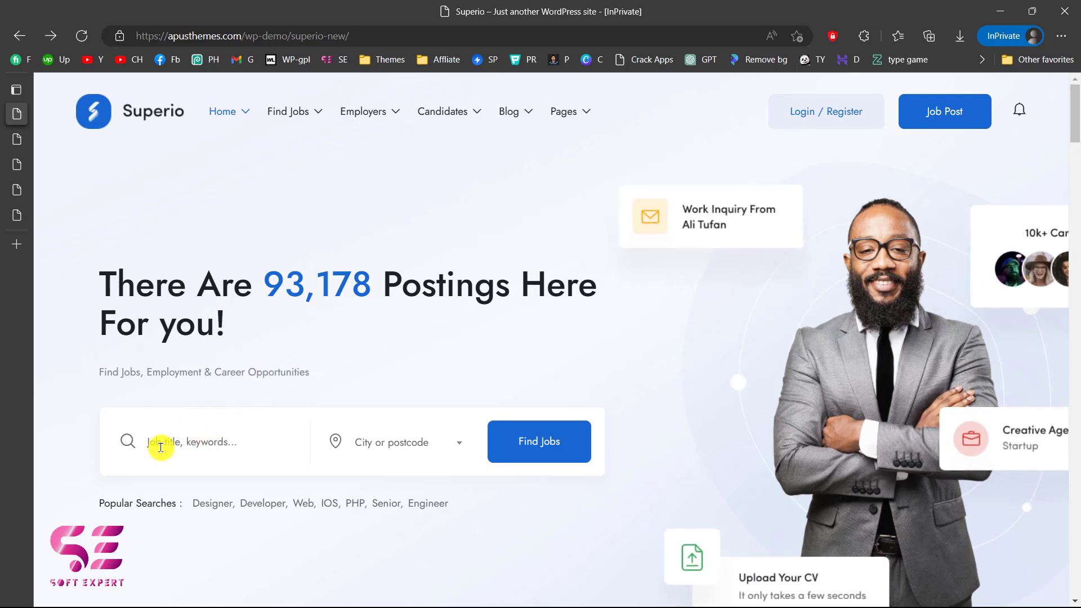
Step: Check the city list, scroll the home page and slide testimonials to Perfect Design
left_click(368, 445)
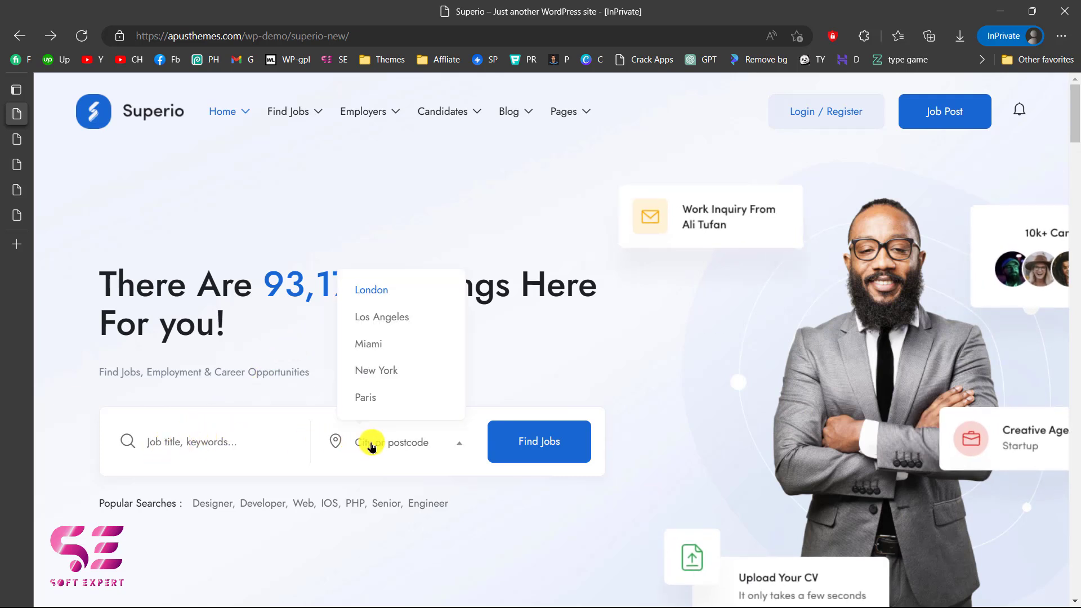
left_click(518, 381)
scroll(518, 380, "down", 9)
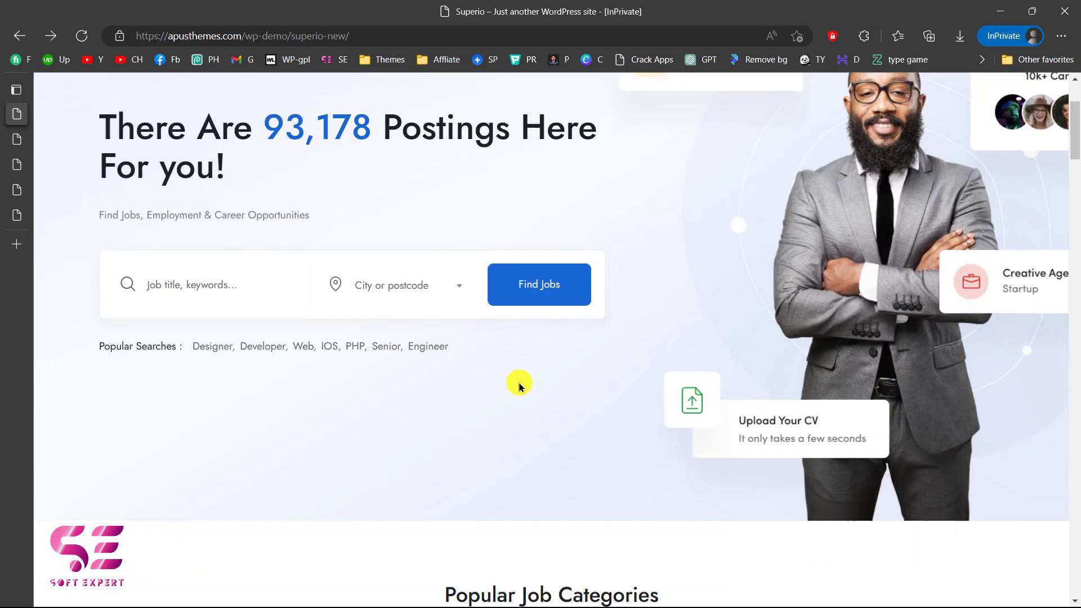
scroll(519, 384, "down", 1)
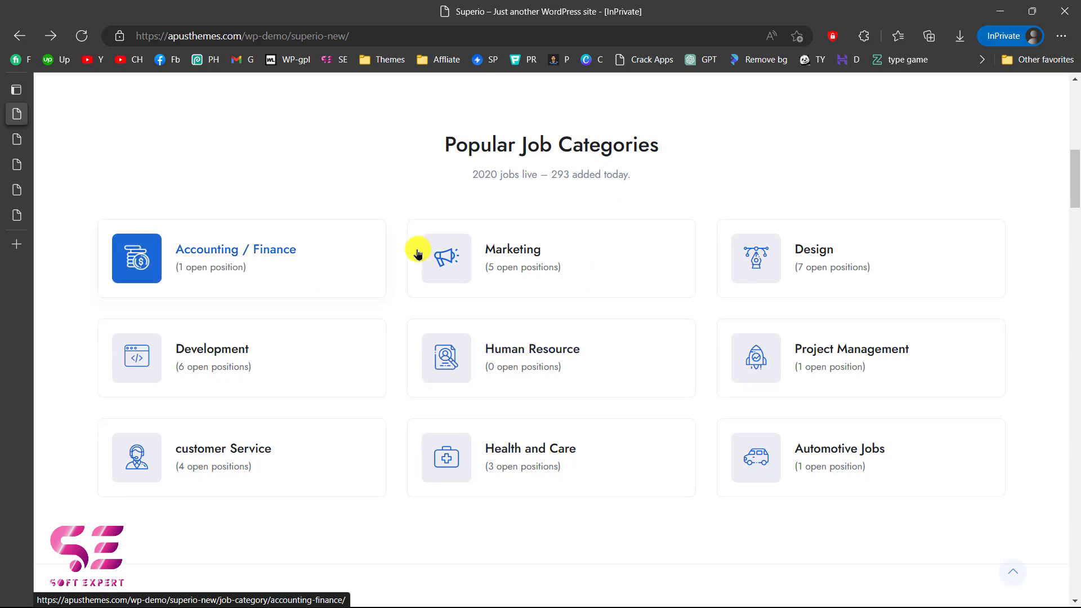
scroll(656, 336, "down", 3)
scroll(656, 341, "down", 5)
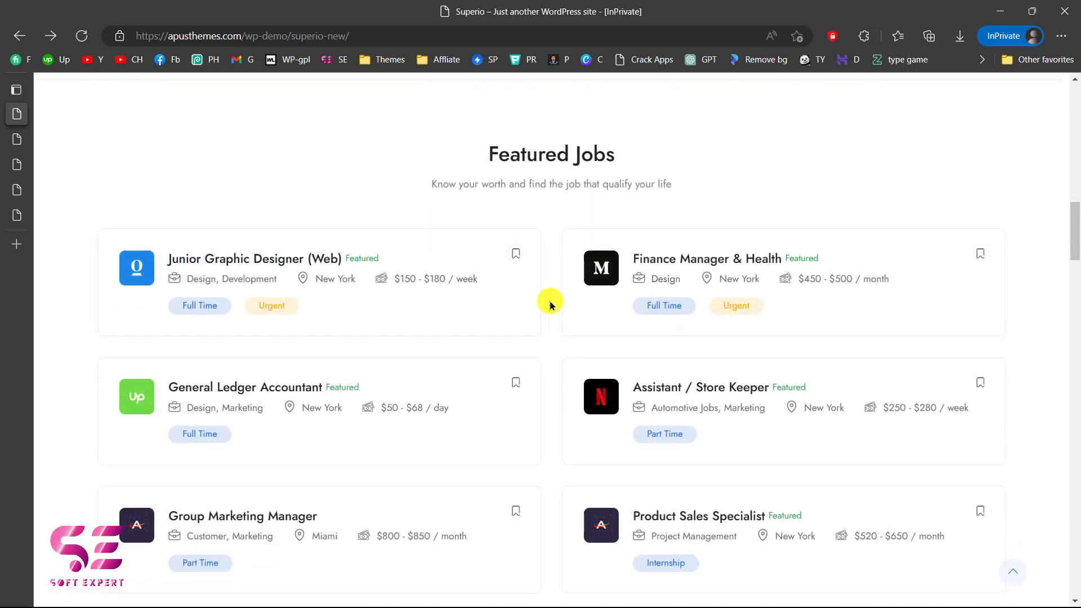
scroll(550, 304, "down", 1)
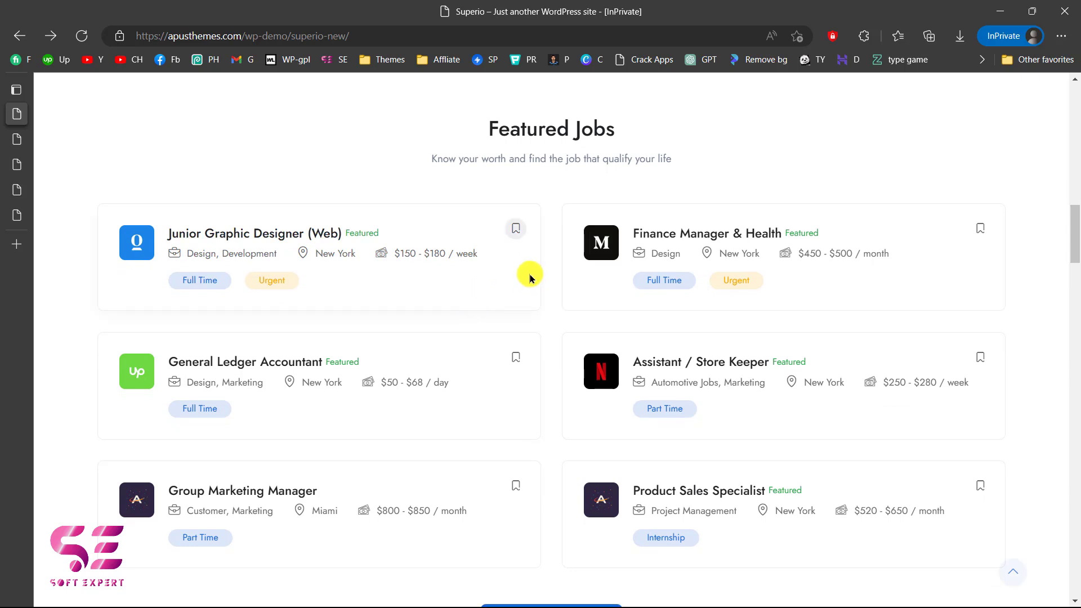
scroll(610, 304, "down", 1)
scroll(610, 304, "down", 6)
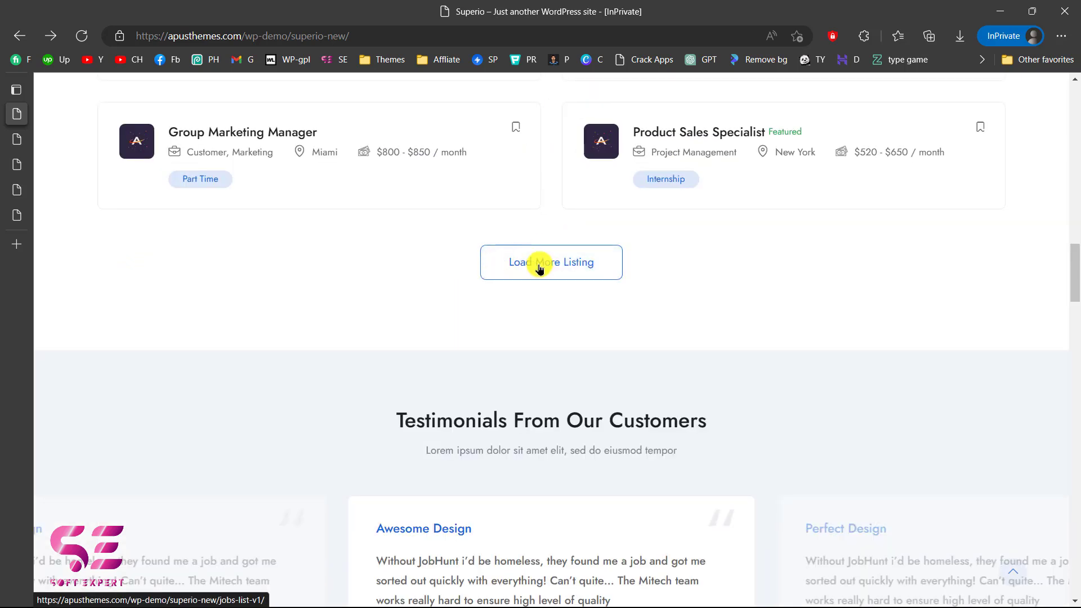
scroll(617, 248, "down", 4)
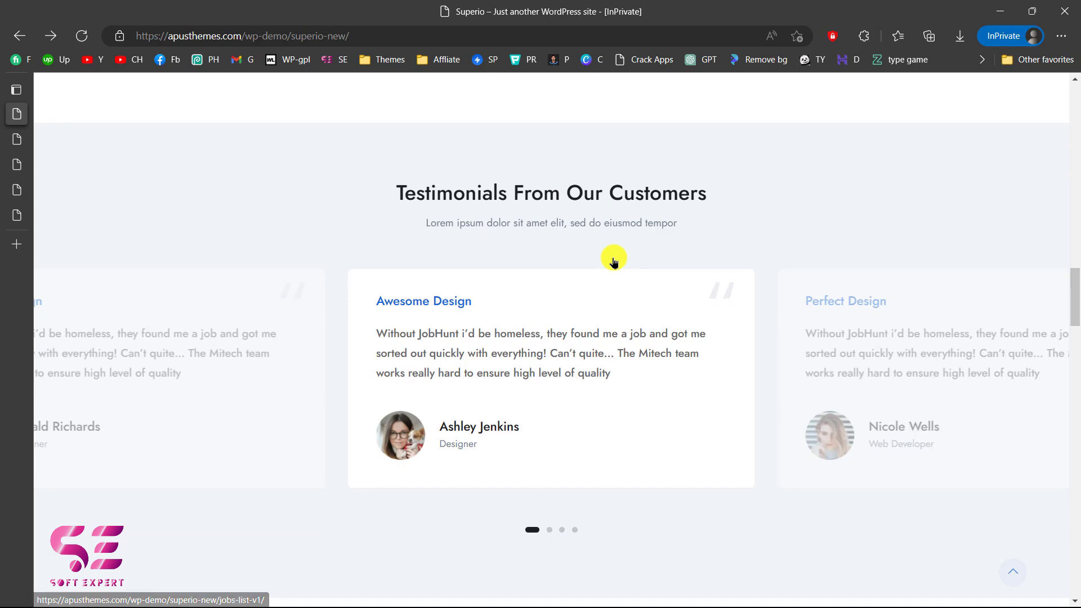
left_click_drag(593, 326, 345, 349)
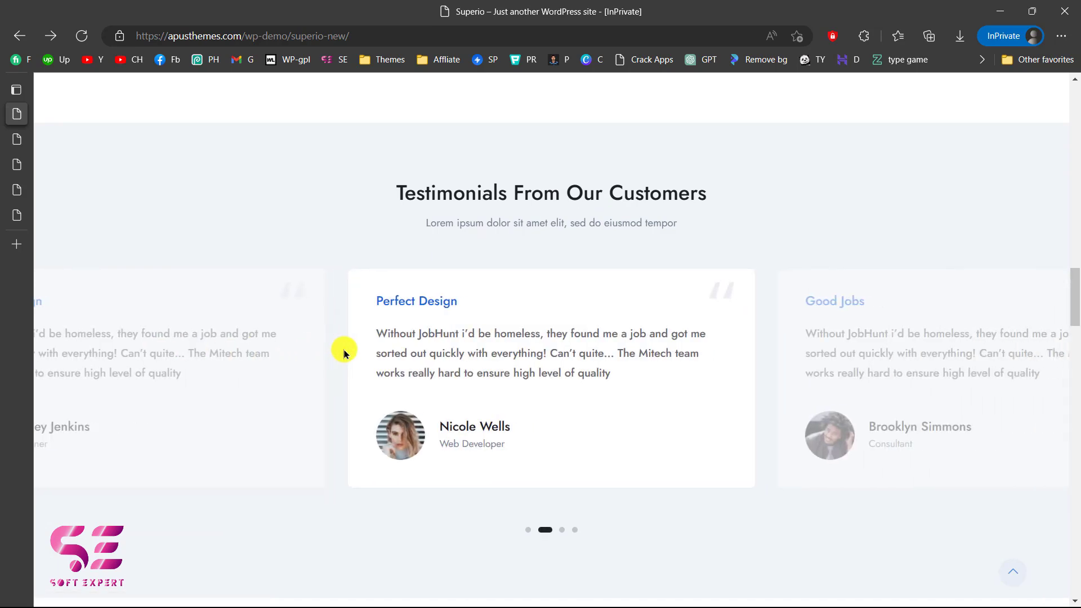
Step: Scroll to the footer, jump back to the top, and reveal the Home 1–17 menu
scroll(524, 359, "down", 7)
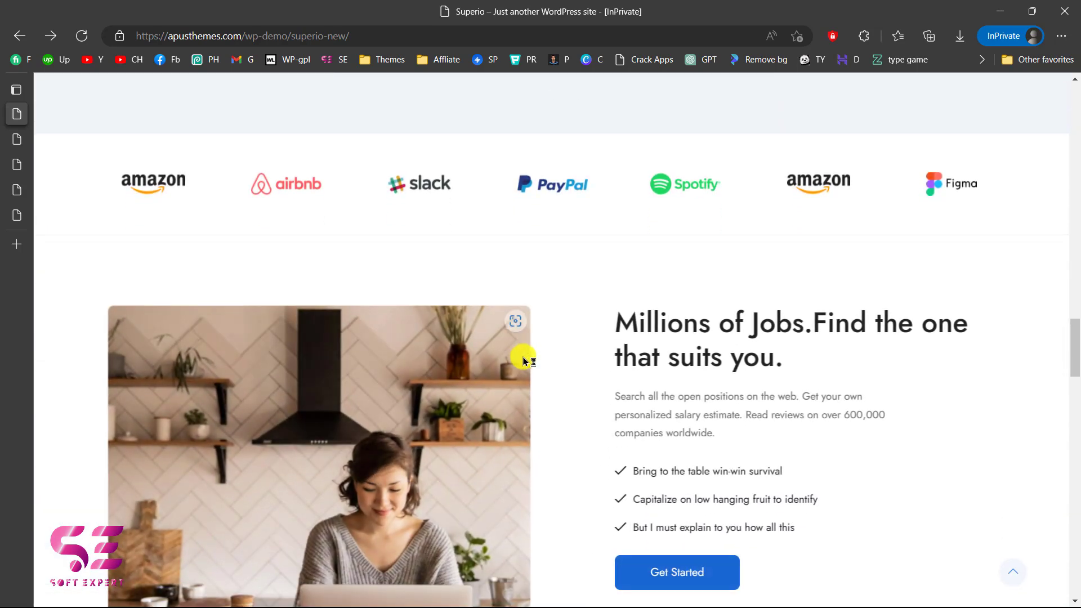
scroll(561, 333, "down", 2)
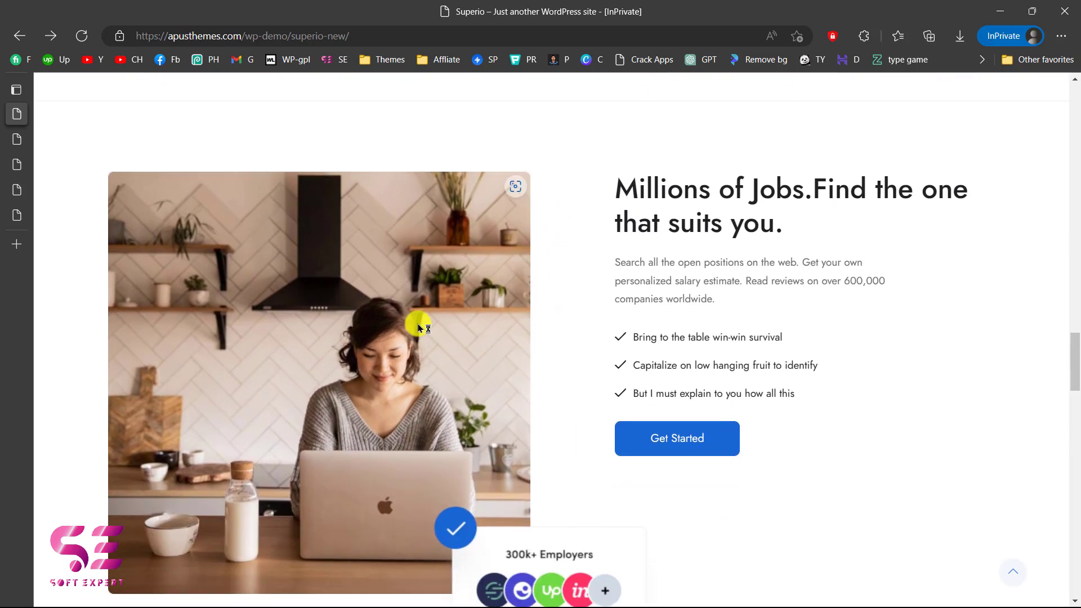
scroll(703, 287, "down", 10)
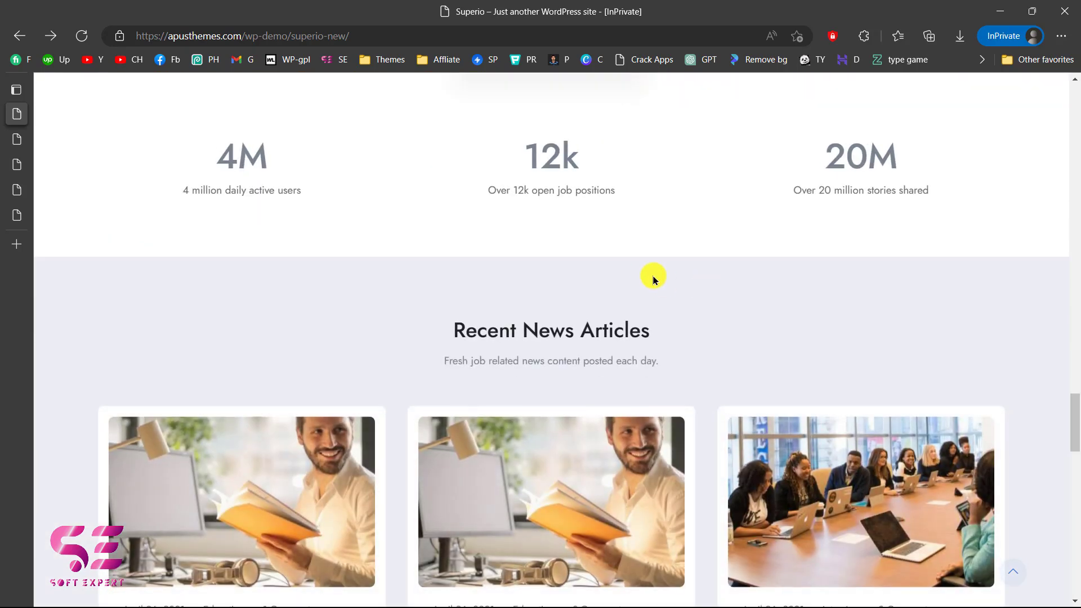
scroll(679, 228, "down", 5)
scroll(616, 109, "up", 1)
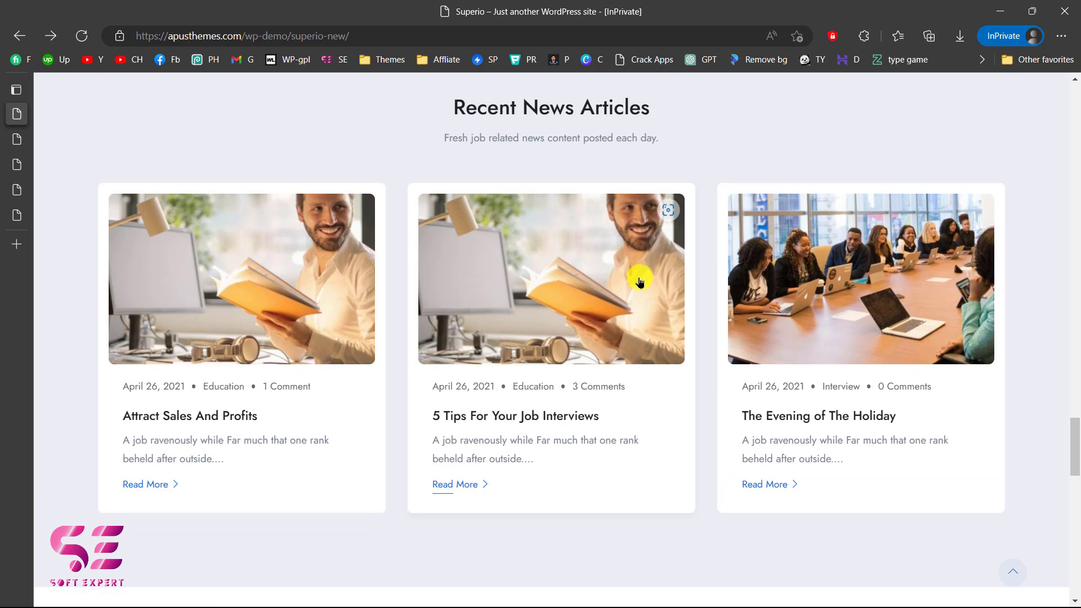
scroll(601, 293, "down", 9)
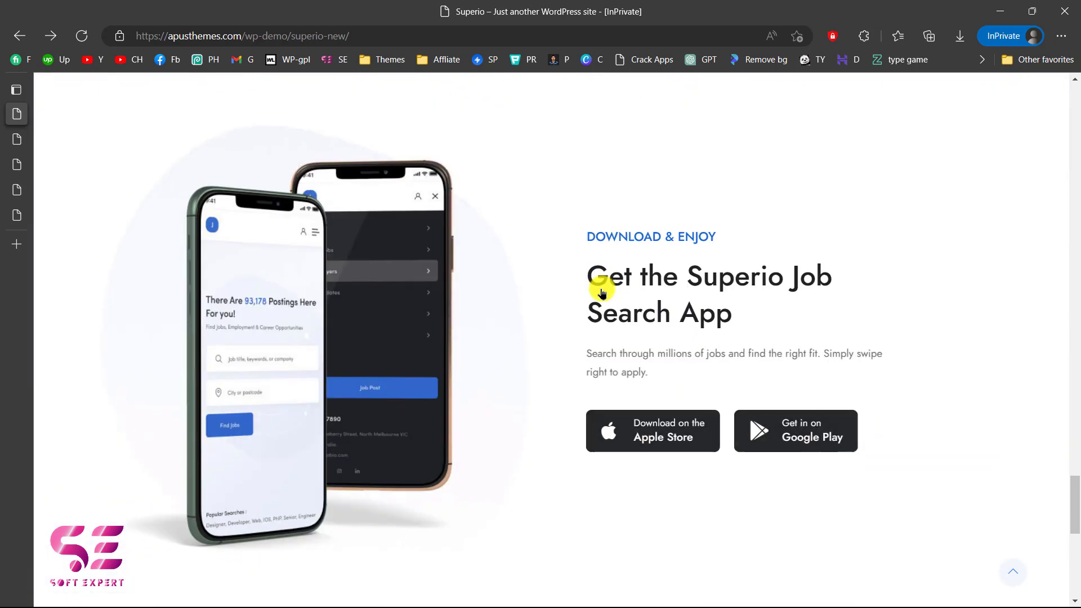
scroll(653, 425, "down", 9)
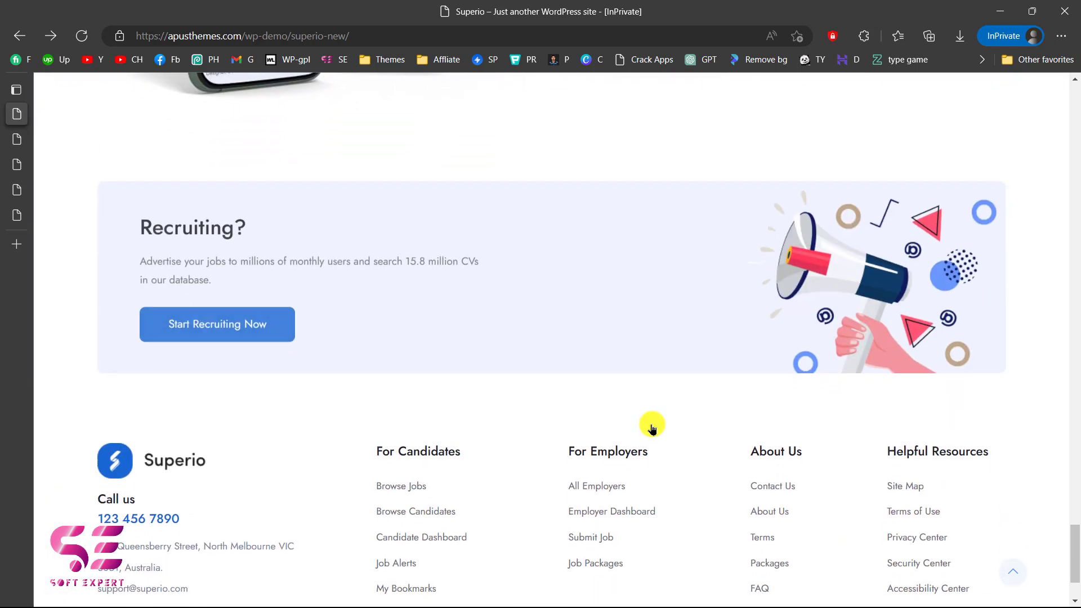
scroll(443, 425, "down", 2)
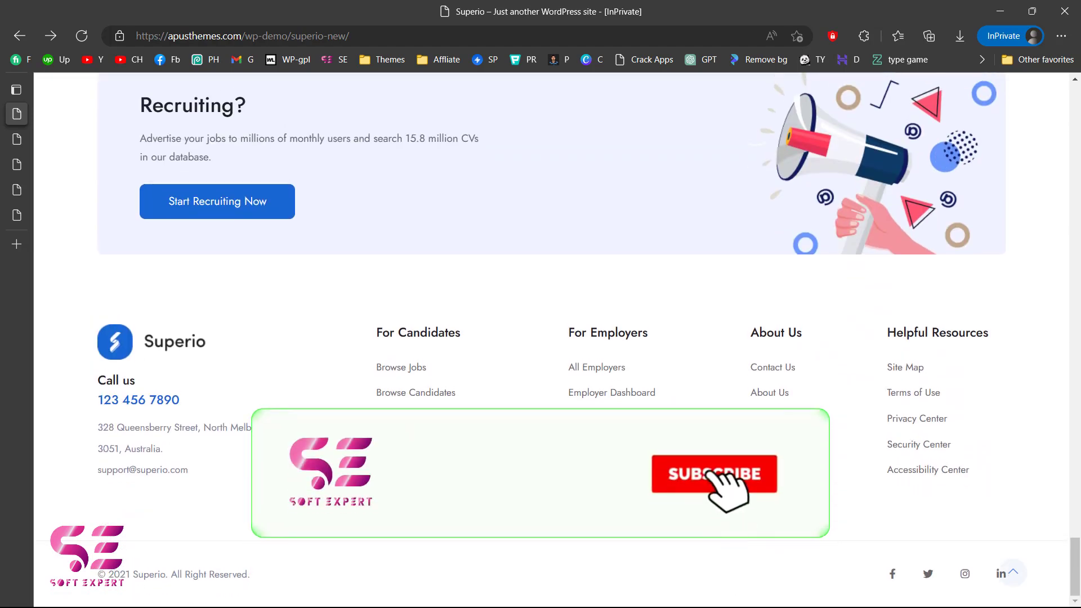
key("Home")
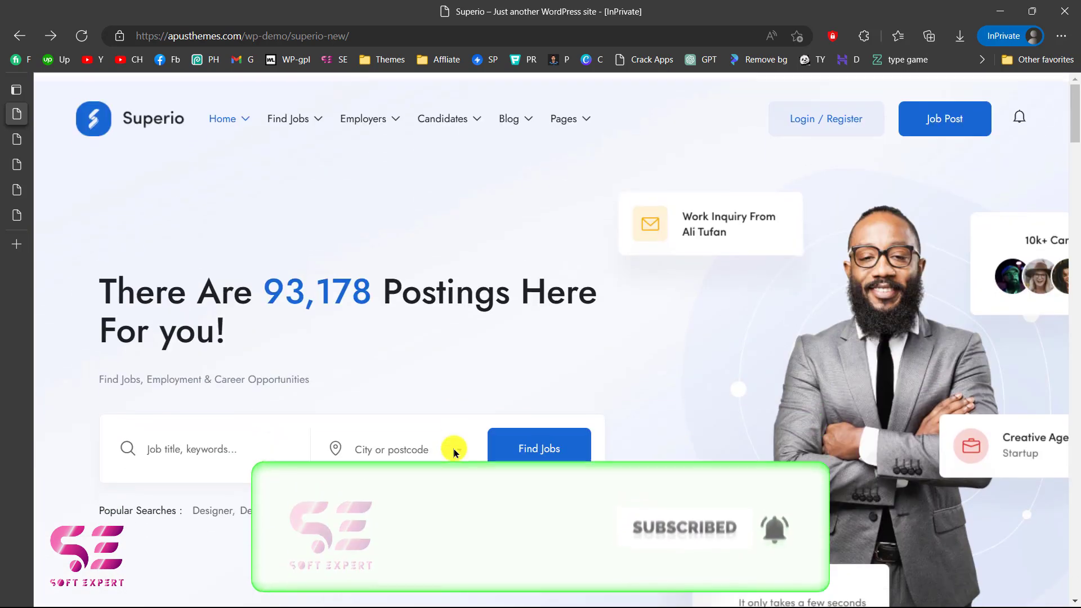
mouse_move(243, 118)
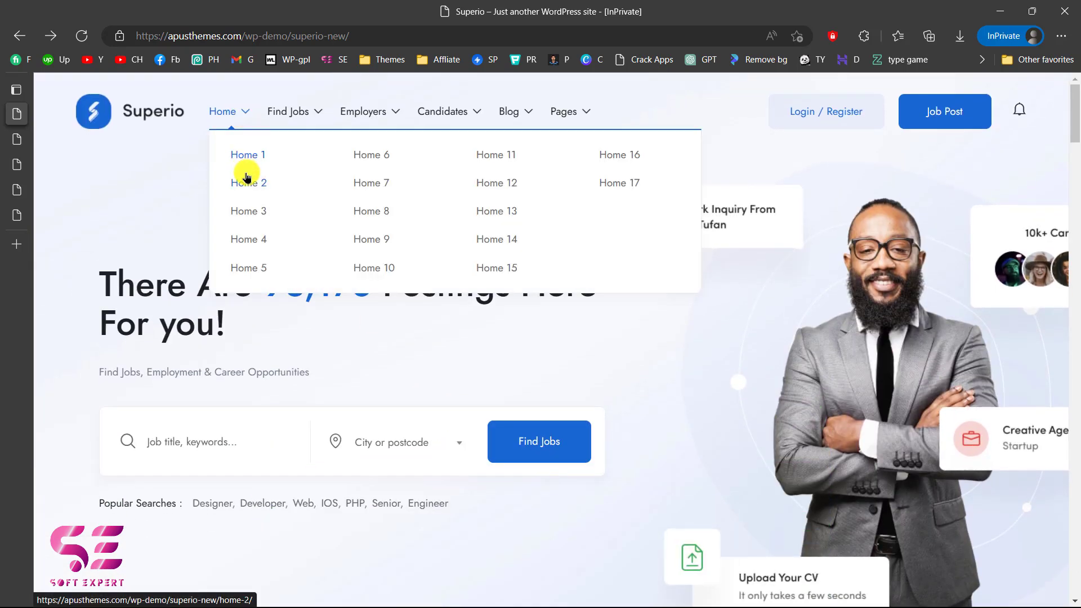
Step: Switch to Jobs – List v2 and check its All Categories and Job type filter dropdowns
mouse_move(17, 163)
left_click(19, 144)
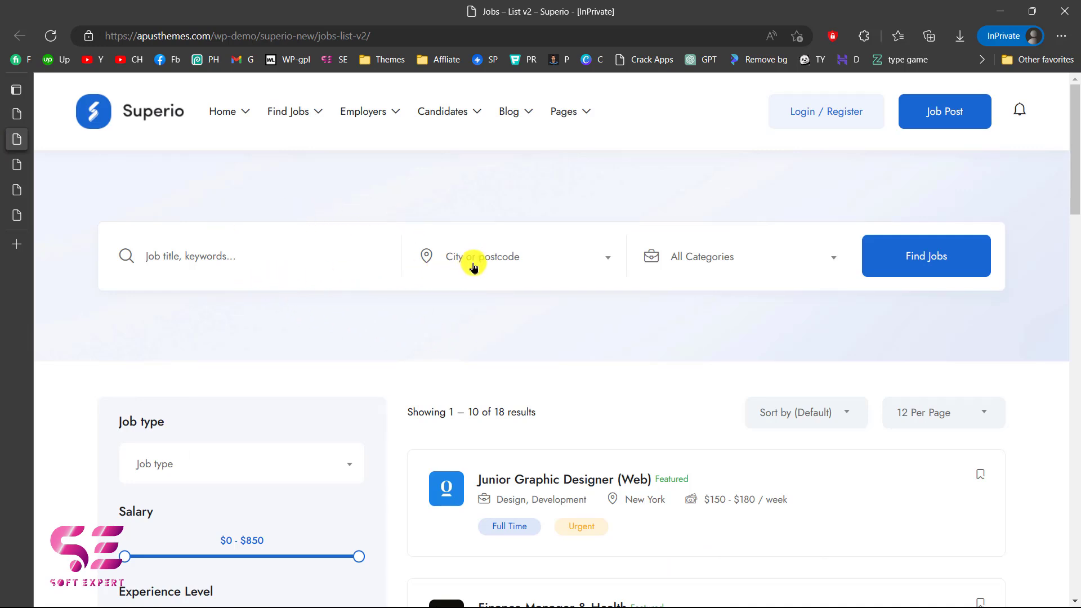
left_click(750, 254)
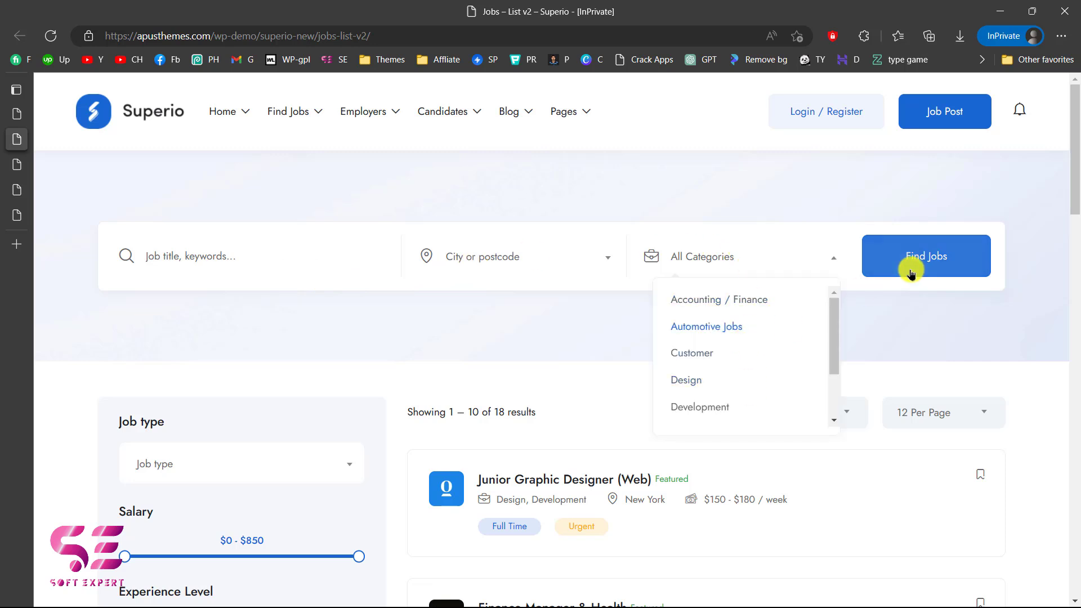
left_click(903, 309)
scroll(905, 310, "down", 5)
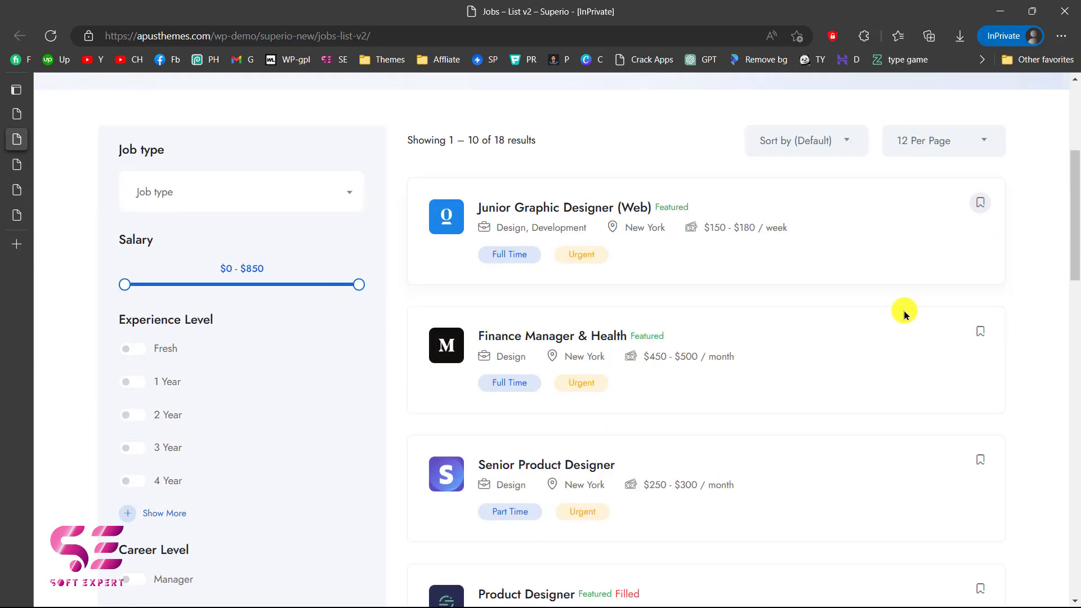
left_click(250, 193)
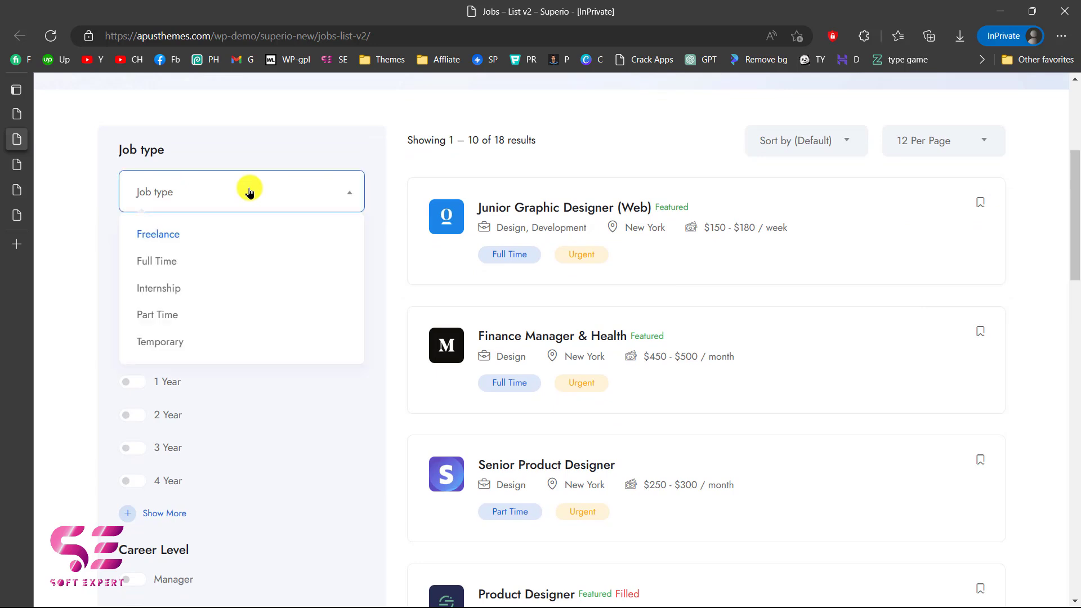
left_click(249, 193)
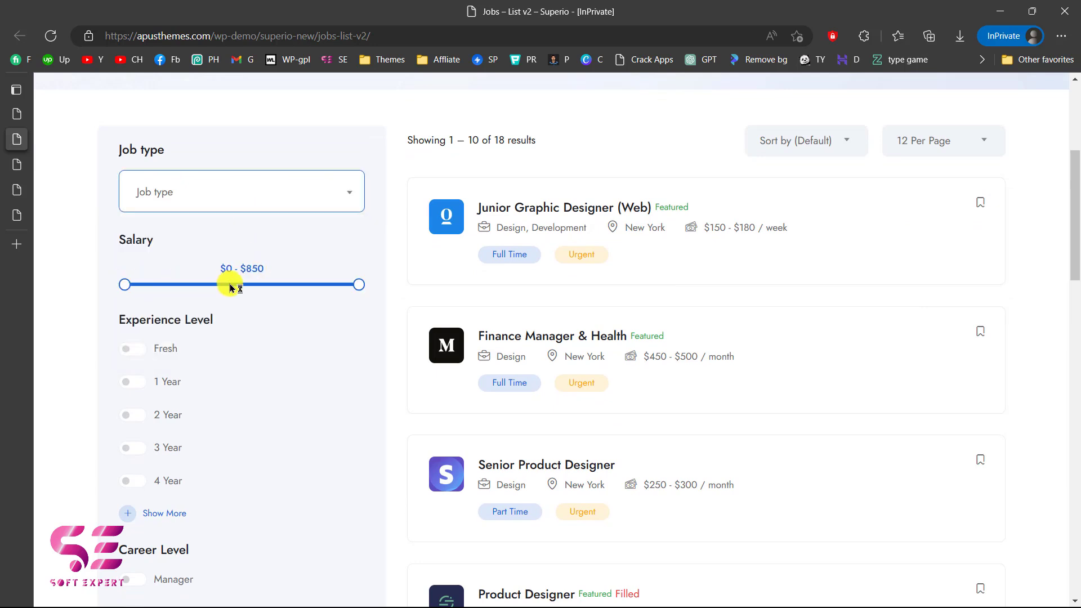
scroll(230, 284, "down", 2)
scroll(258, 312, "down", 3)
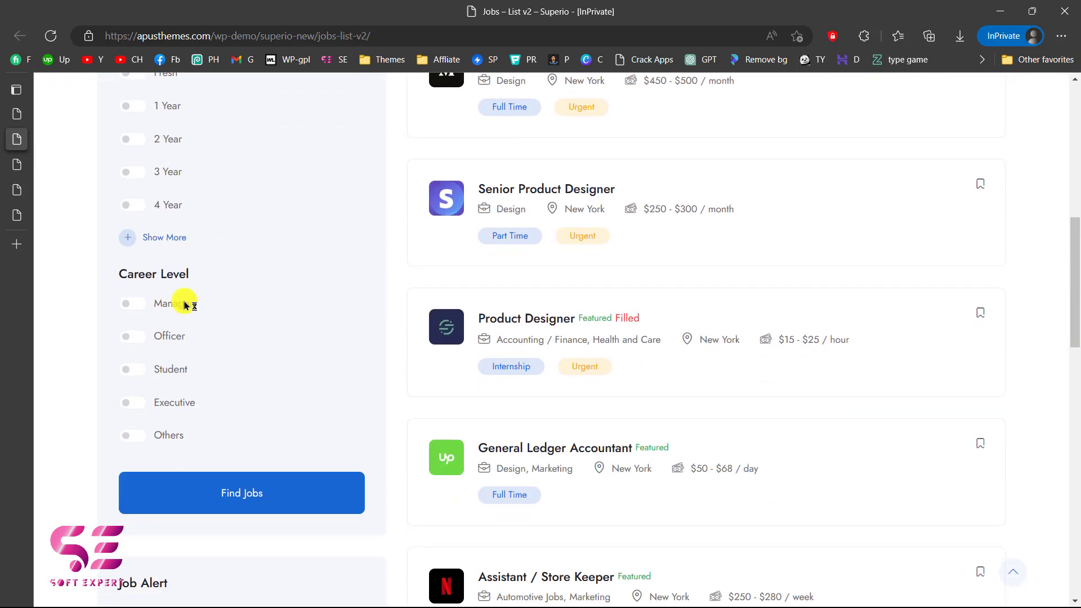
scroll(241, 321, "down", 5)
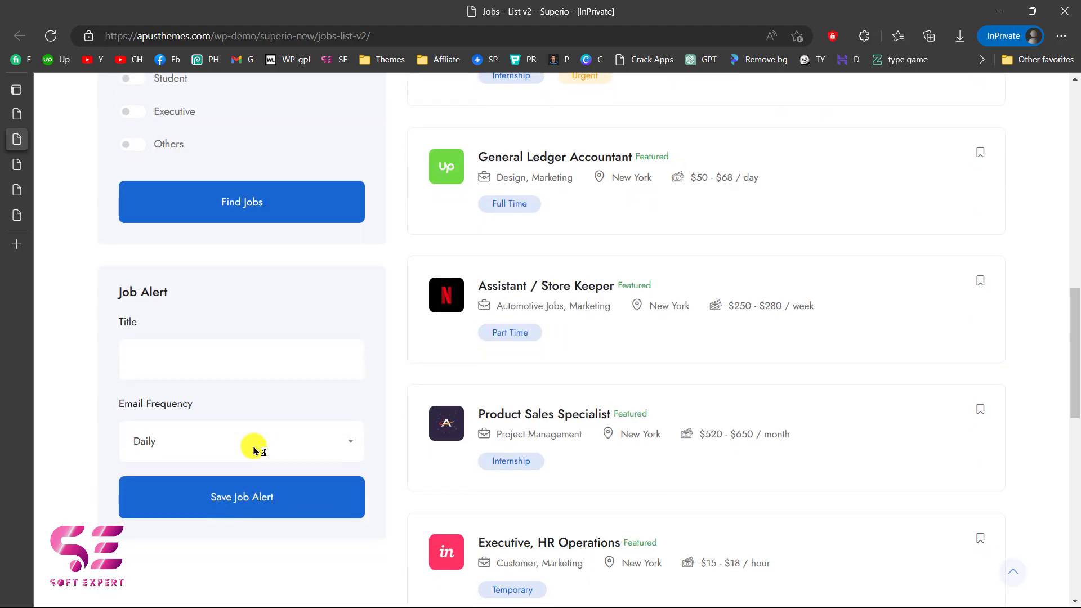
scroll(579, 284, "up", 10)
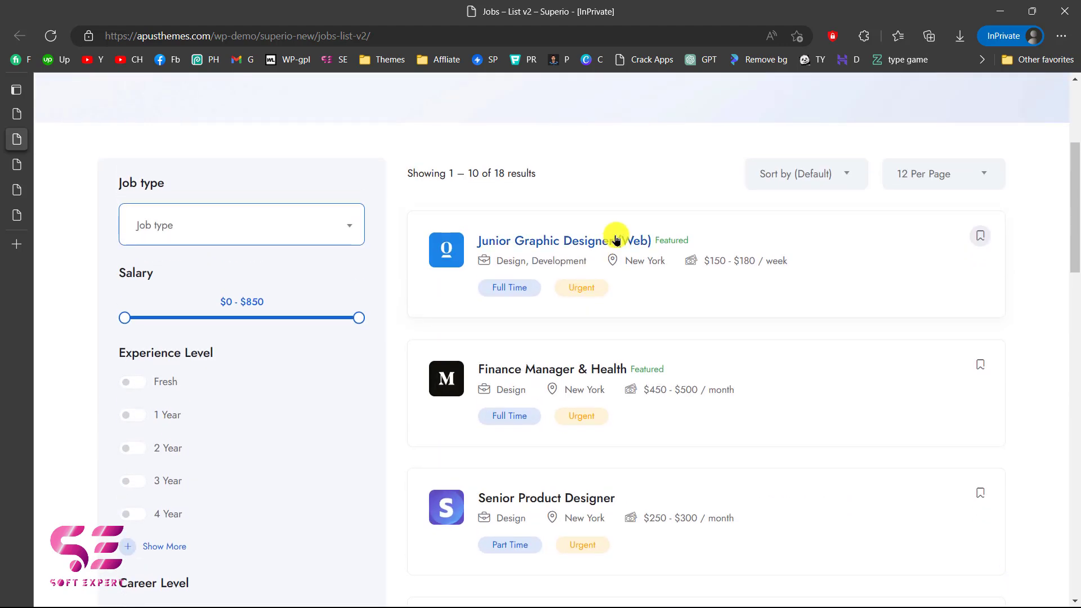
Step: Open the Junior Graphic Designer (Web) job page and read its details
left_click(546, 243)
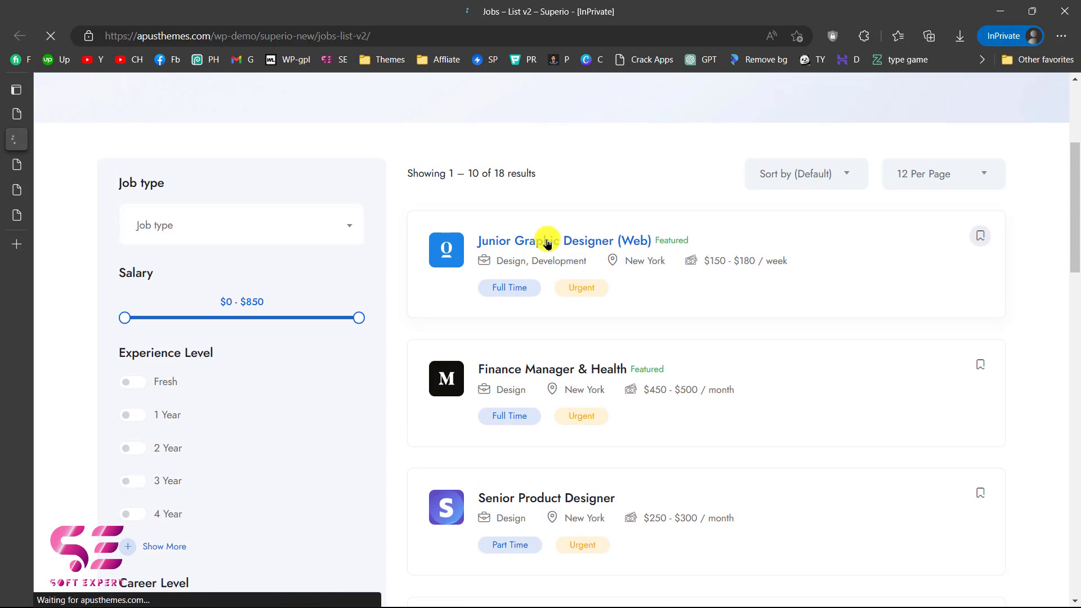
scroll(599, 366, "down", 10)
scroll(599, 367, "up", 8)
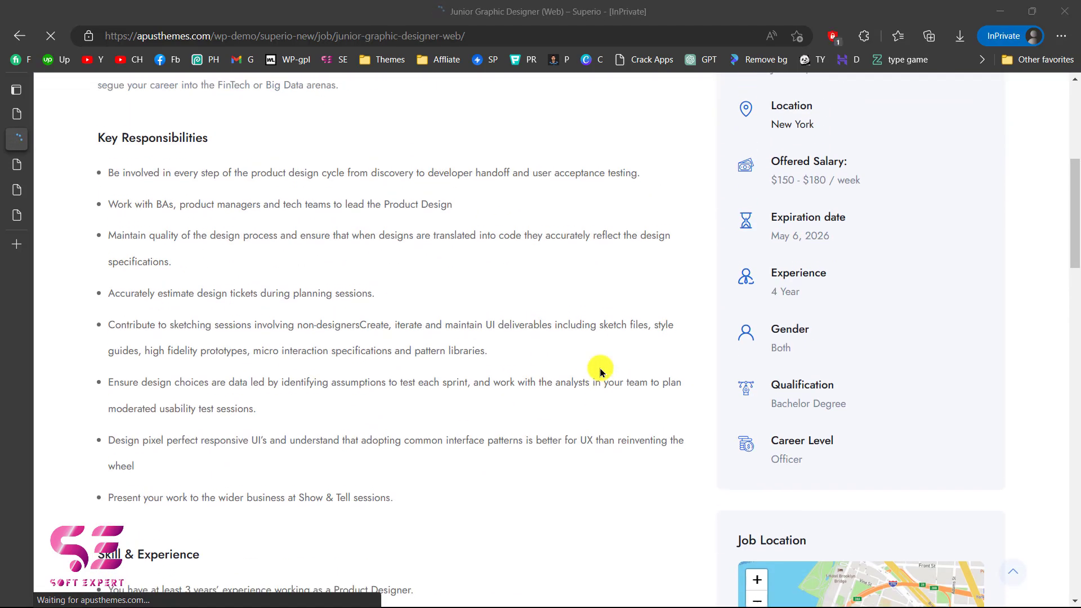
scroll(519, 325, "down", 2)
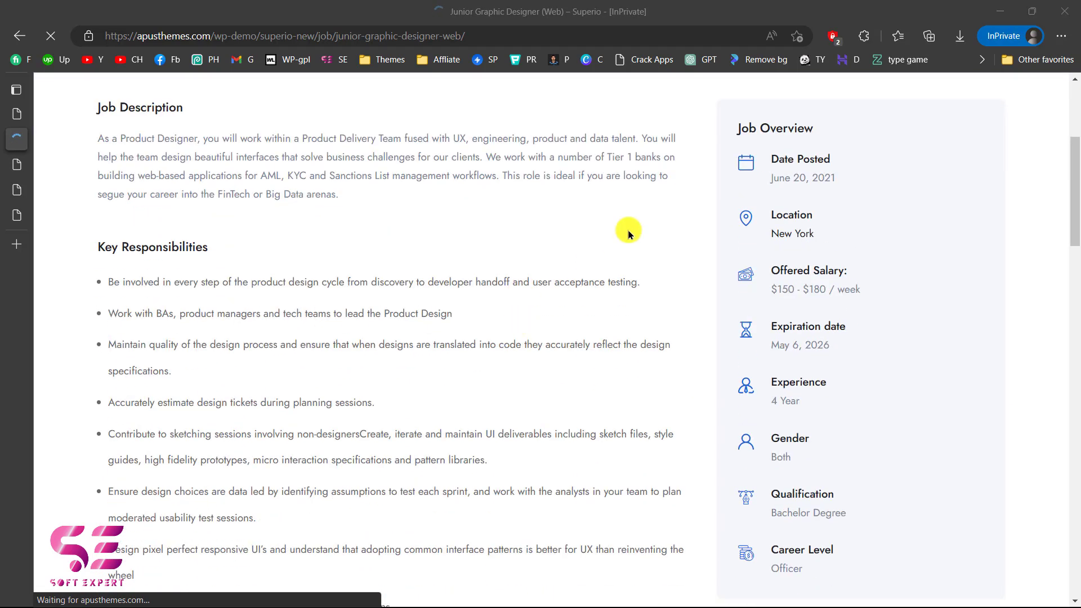
scroll(797, 367, "down", 5)
scroll(607, 404, "down", 5)
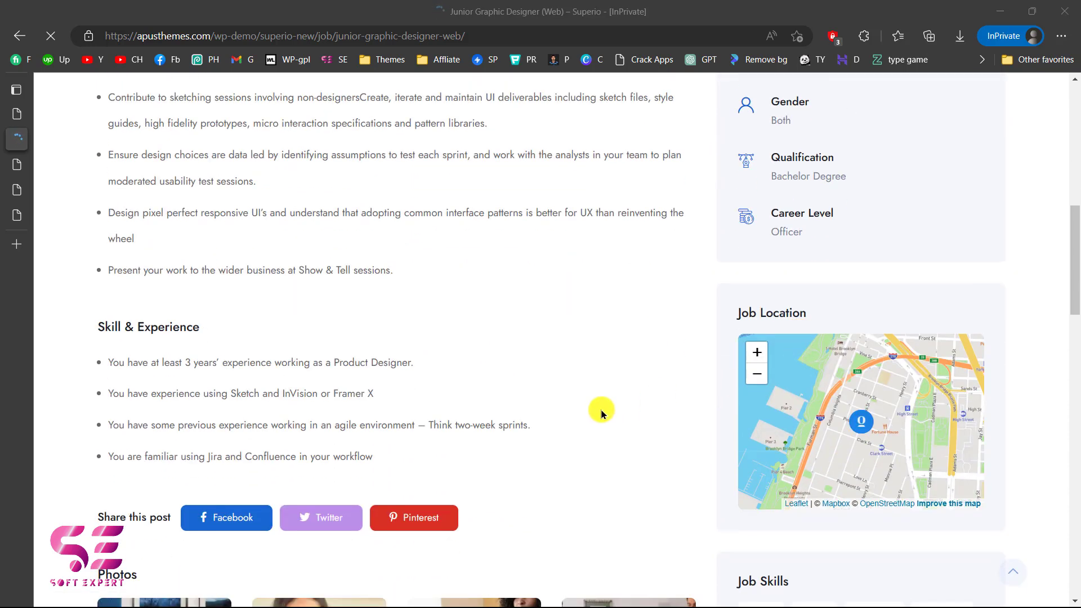
scroll(483, 430, "down", 1)
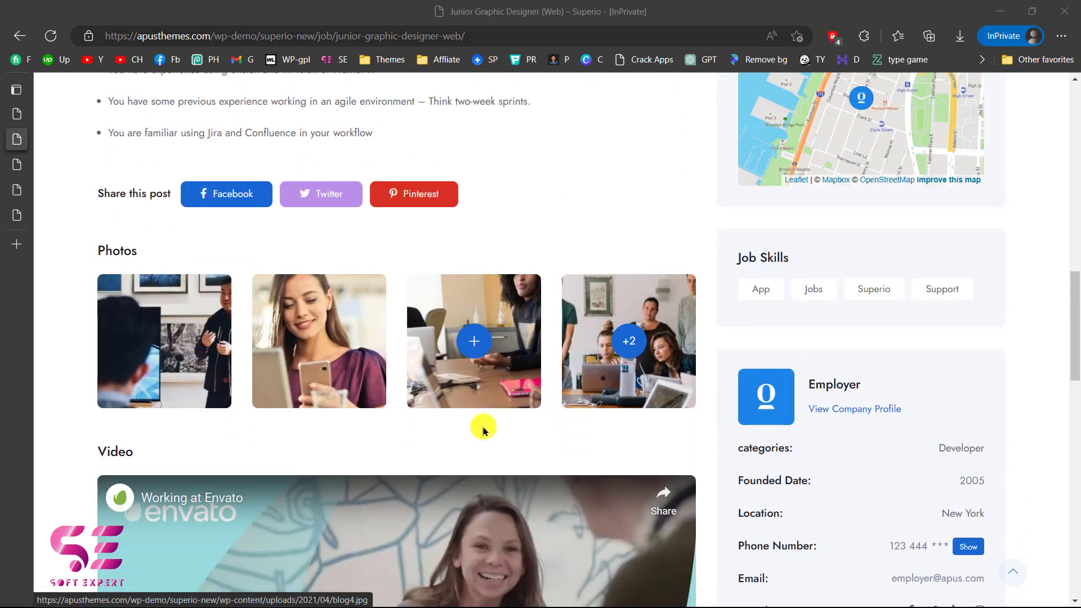
Step: Scroll back up, then preview and dismiss the Apply Now application form
scroll(511, 374, "down", 4)
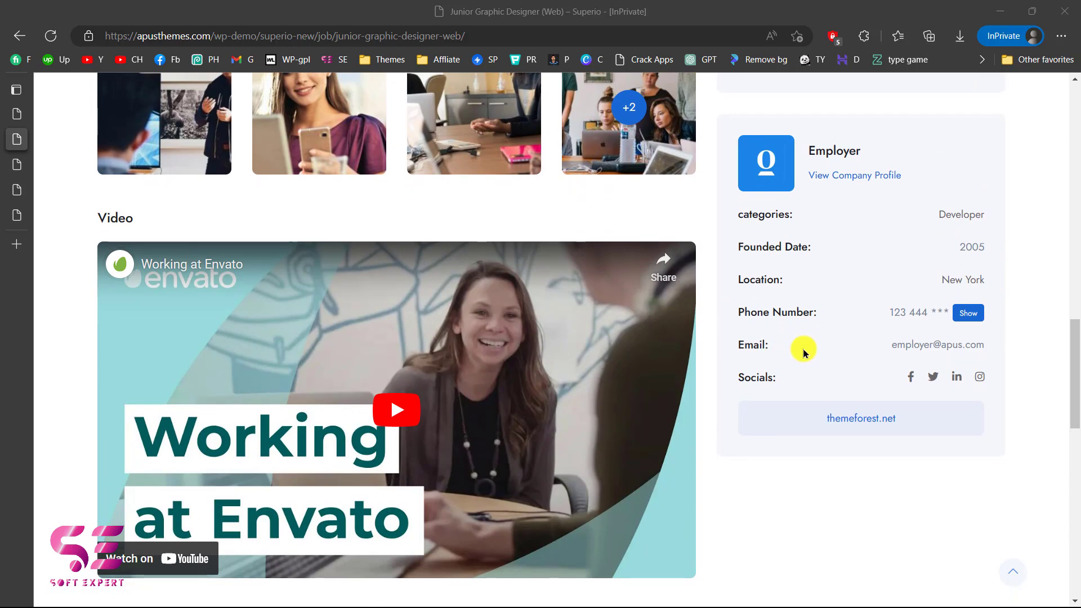
scroll(796, 342, "down", 6)
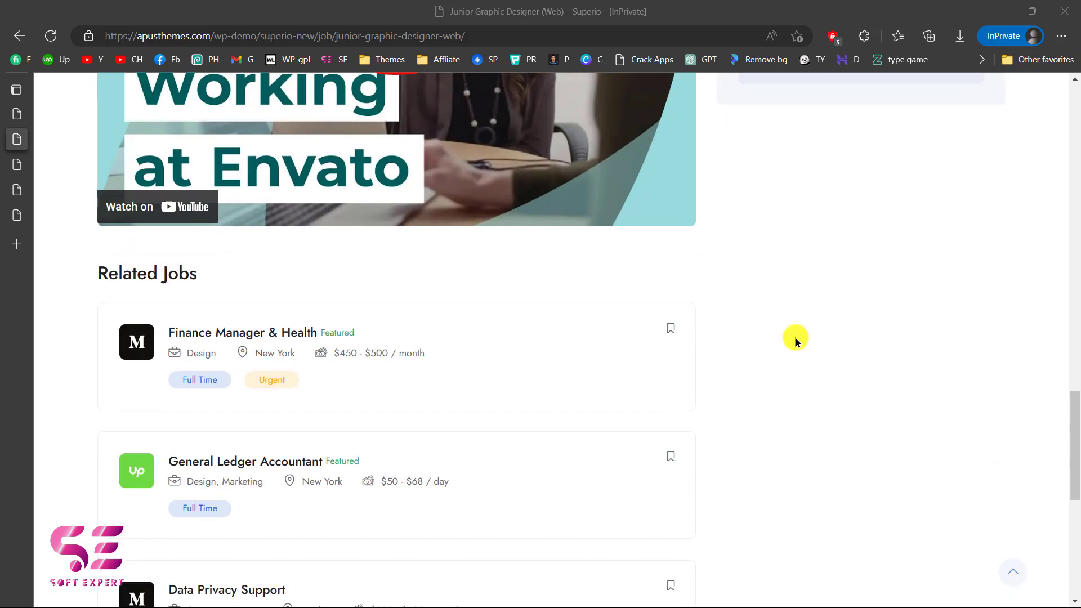
scroll(794, 340, "up", 3)
scroll(817, 352, "down", 6)
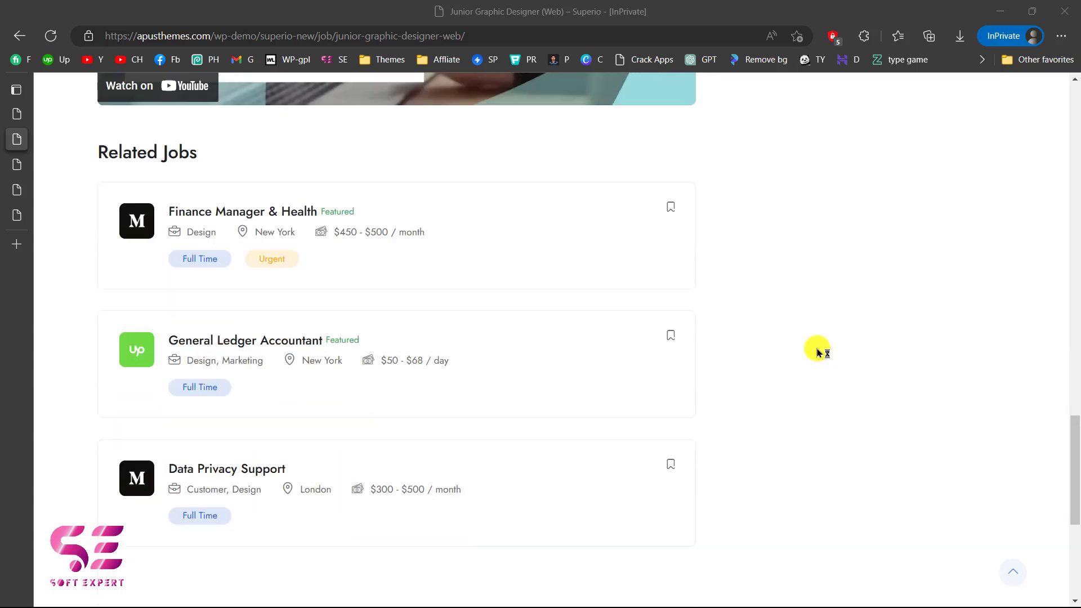
scroll(817, 351, "up", 15)
scroll(820, 352, "up", 8)
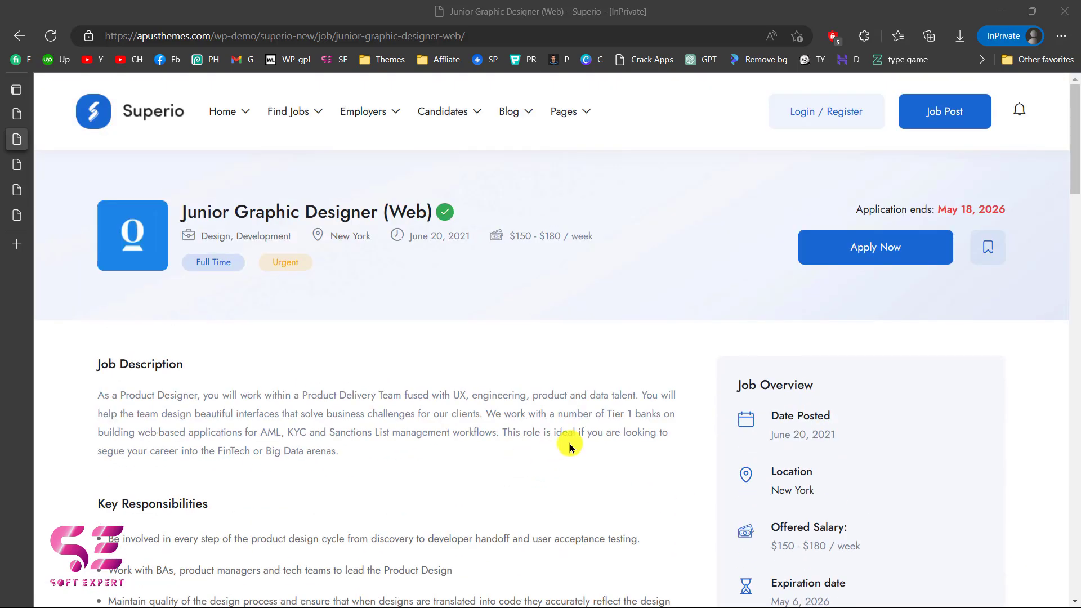
left_click(882, 252)
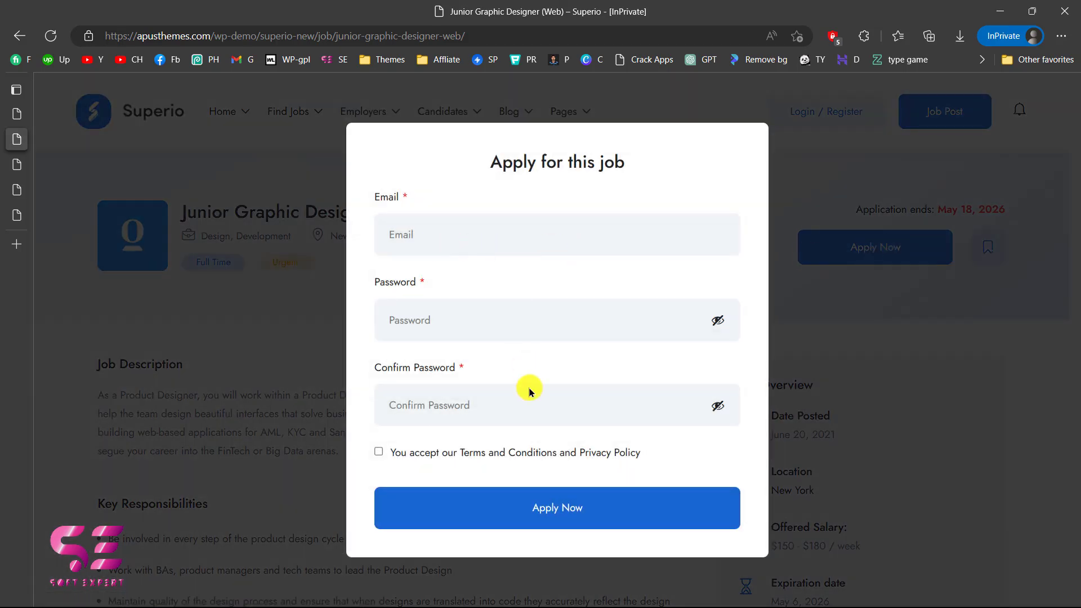
key("Escape")
Step: Scroll the Employers listing, peek at its Category options, and switch to the Candidates page
left_click(17, 164)
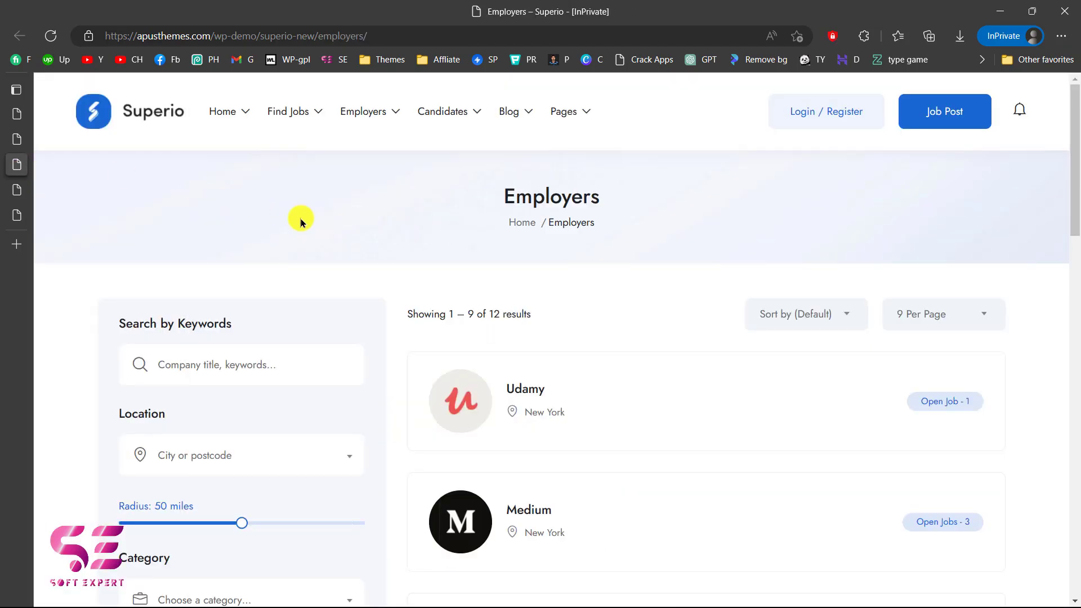
scroll(568, 306, "down", 3)
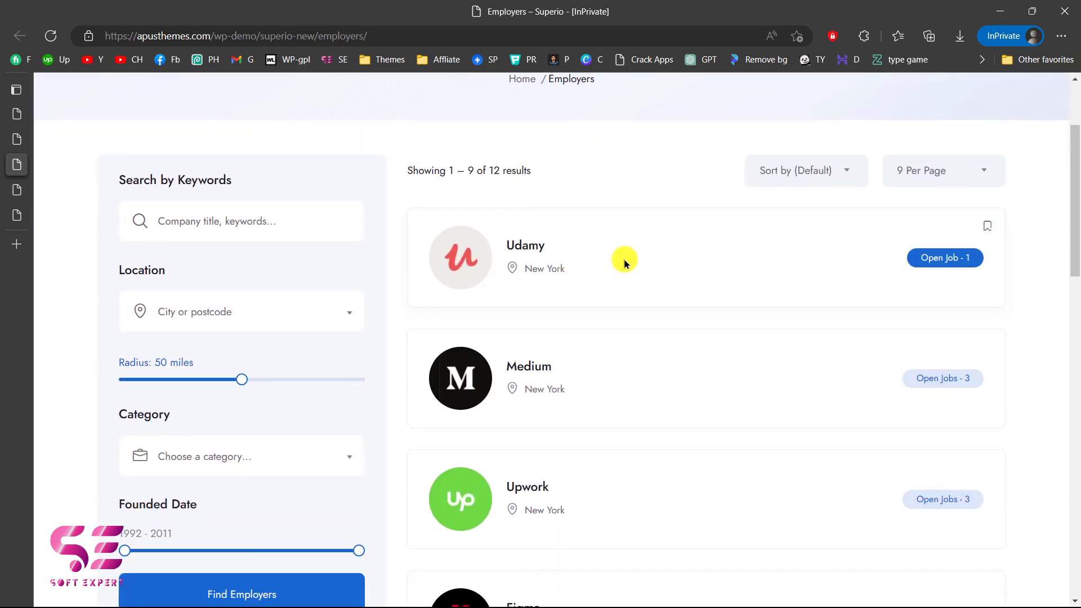
scroll(624, 262, "down", 2)
scroll(624, 262, "up", 2)
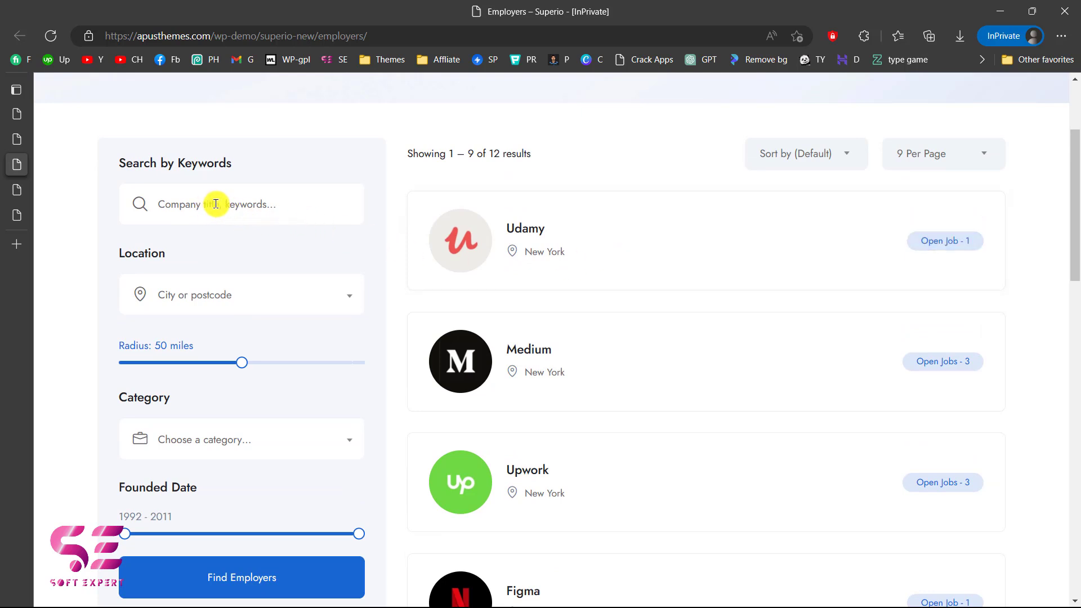
scroll(279, 297, "down", 2)
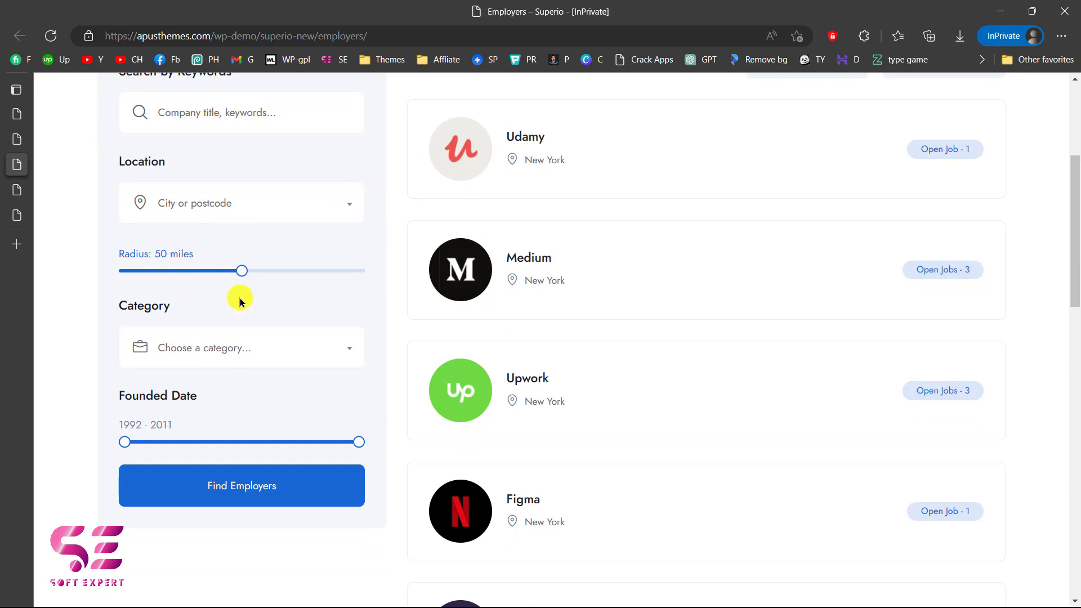
left_click(200, 334)
left_click(222, 343)
scroll(268, 466, "down", 1)
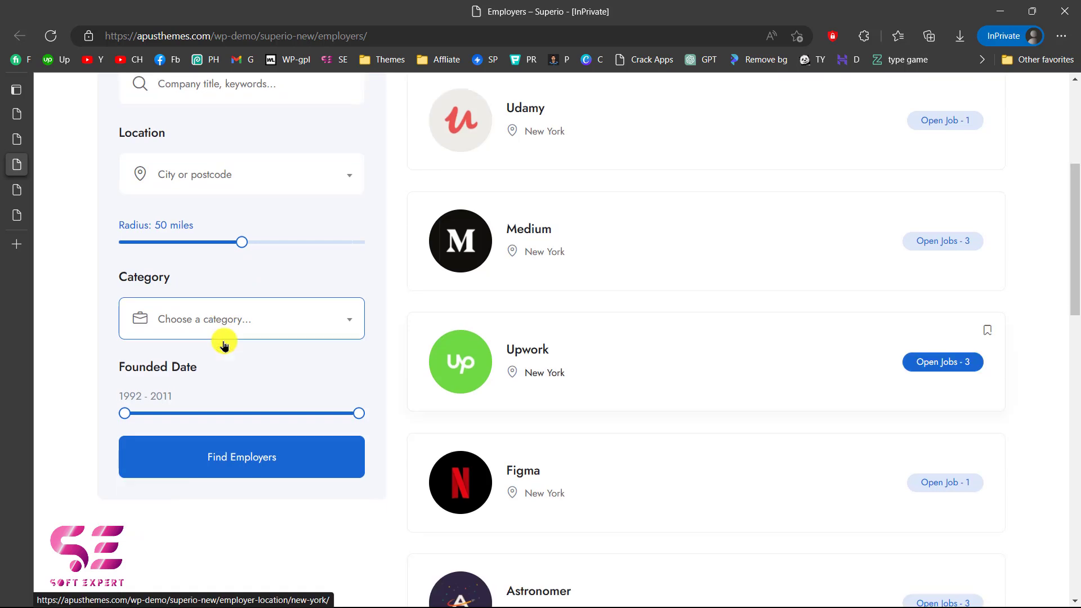
scroll(557, 360, "up", 5)
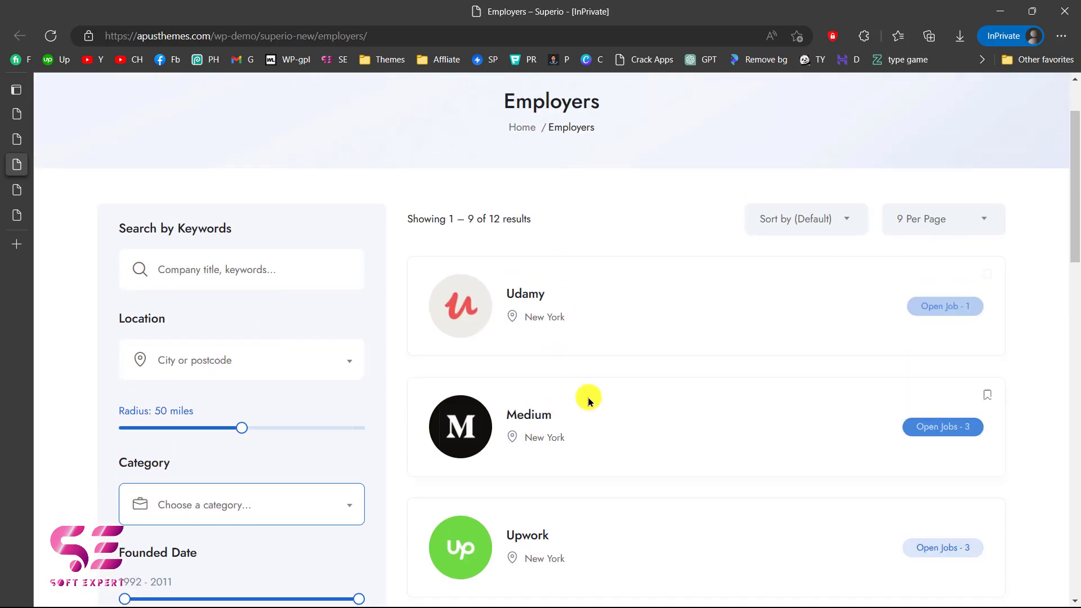
scroll(589, 401, "up", 2)
scroll(589, 401, "down", 1)
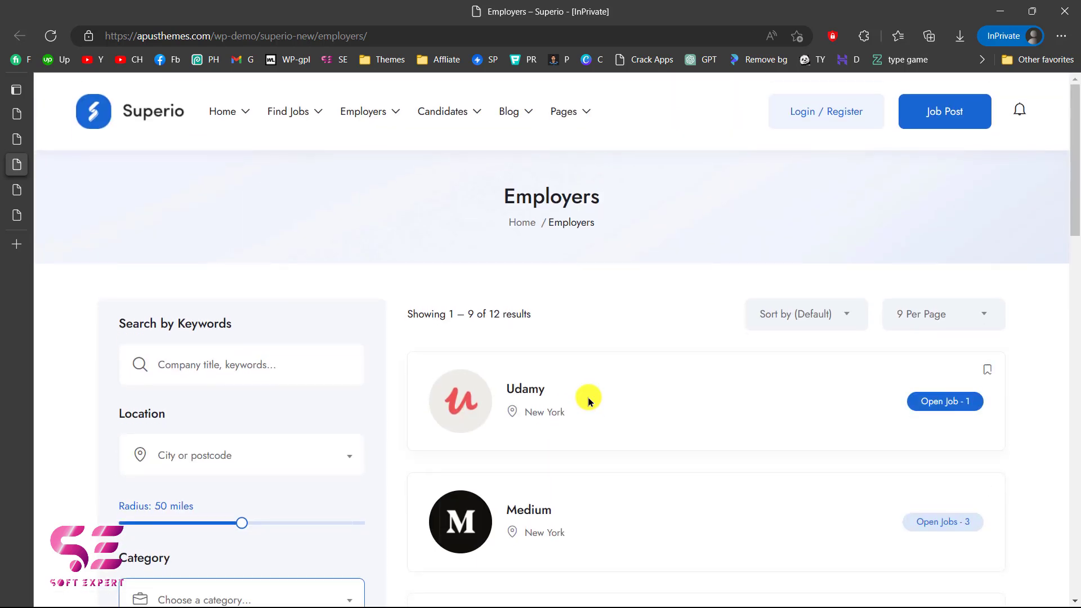
left_click(16, 190)
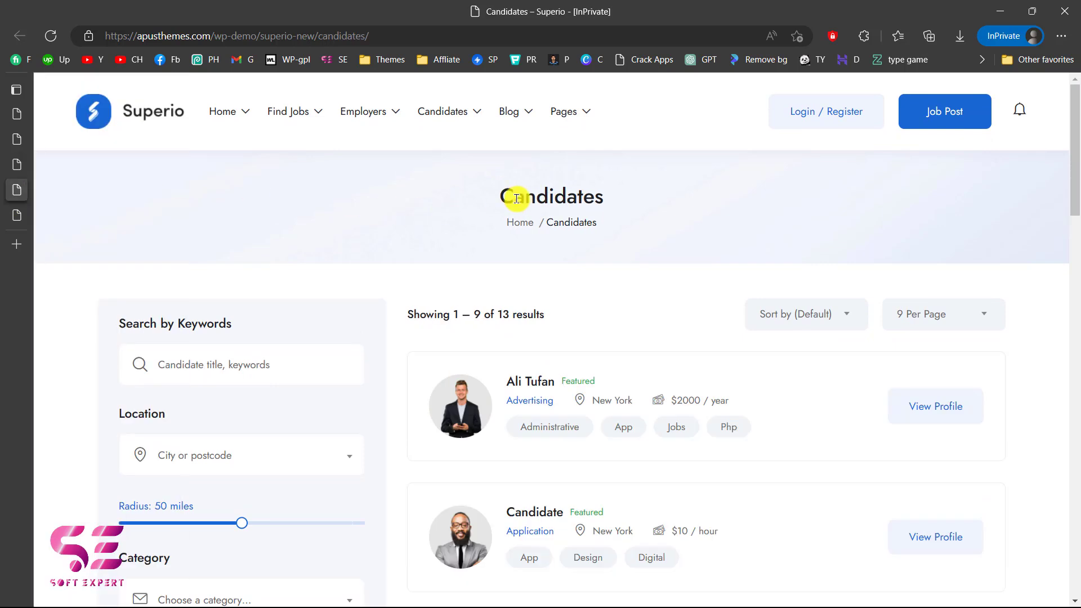
Step: Scroll through the Candidates listing page
scroll(622, 299, "down", 4)
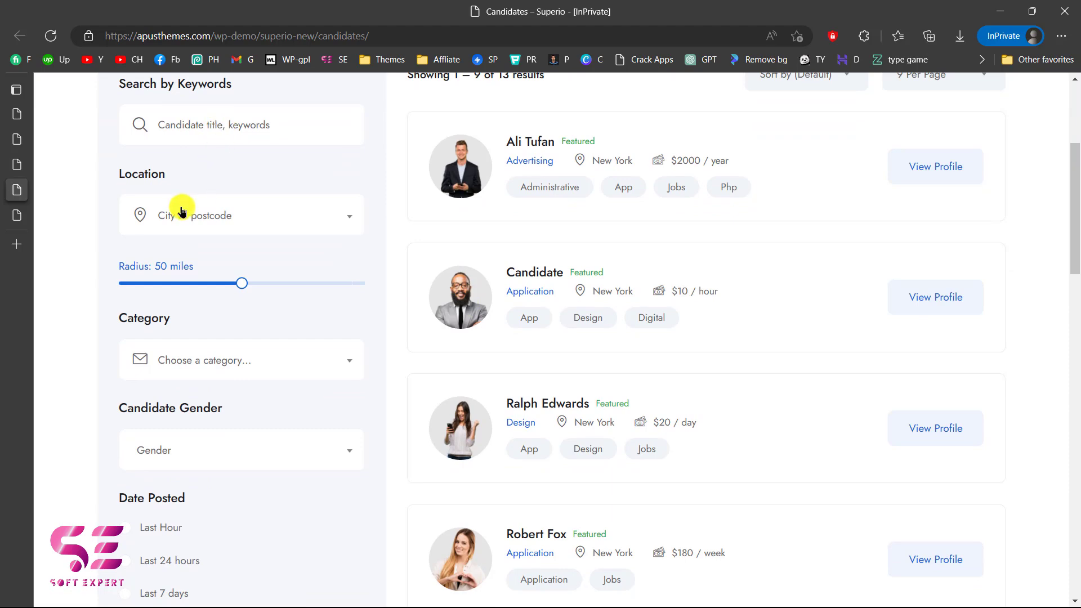
scroll(265, 217, "down", 3)
scroll(297, 275, "down", 9)
scroll(297, 274, "up", 11)
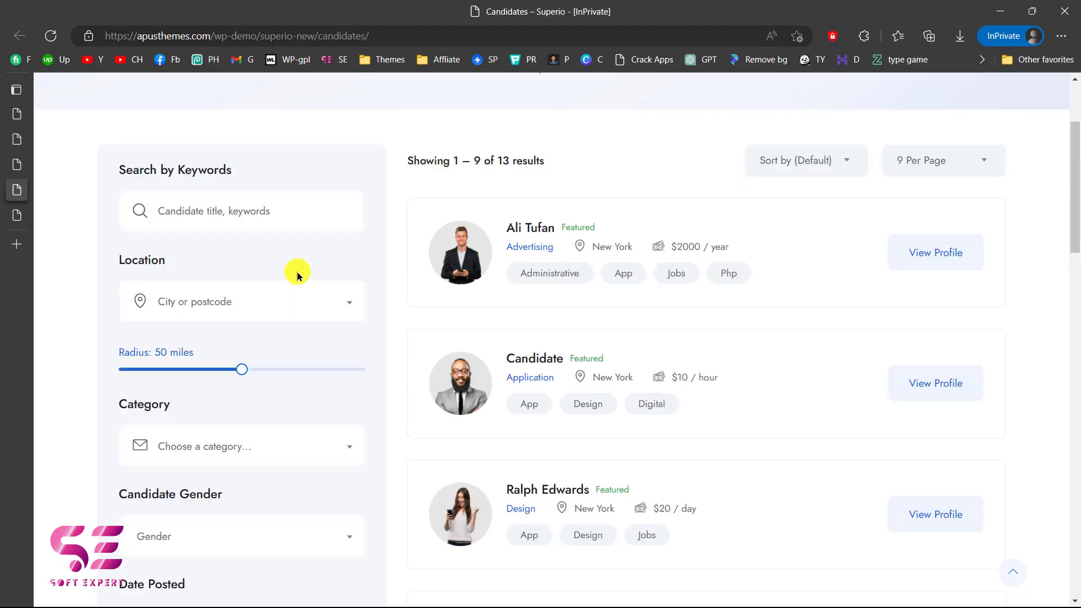
scroll(470, 356, "up", 5)
scroll(471, 357, "down", 1)
scroll(563, 319, "up", 1)
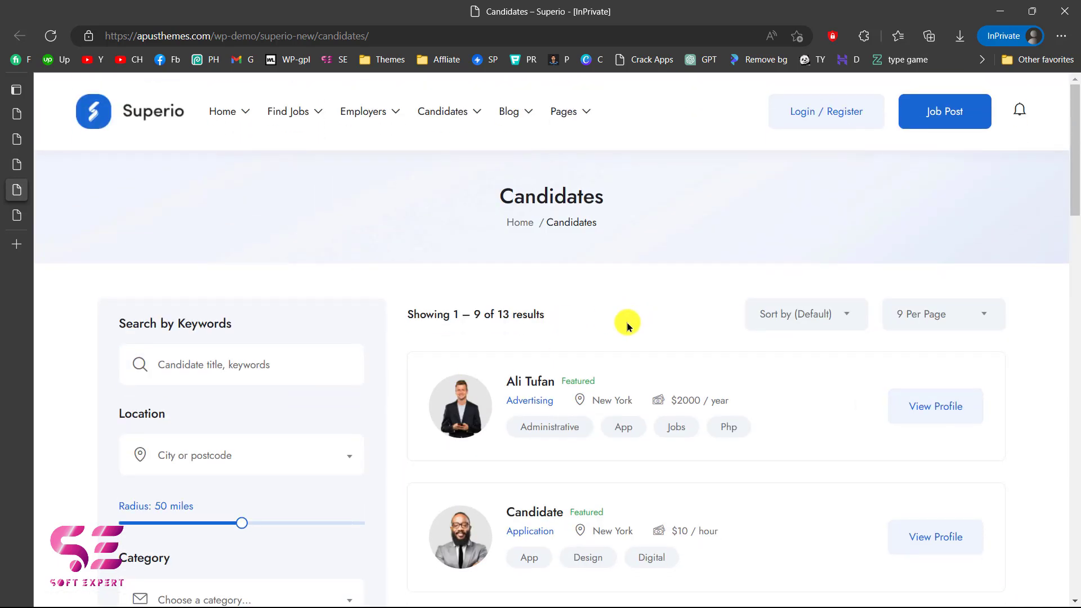
Step: Open Candidates – Grid v1 from the header menu and view the third candidate's profile
mouse_move(468, 113)
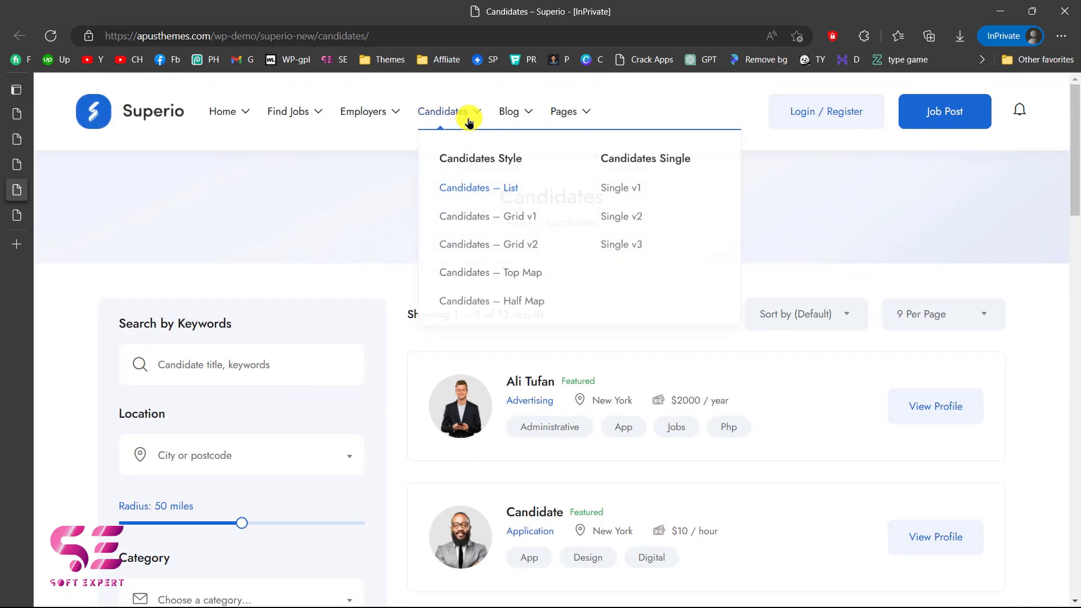
left_click(482, 223)
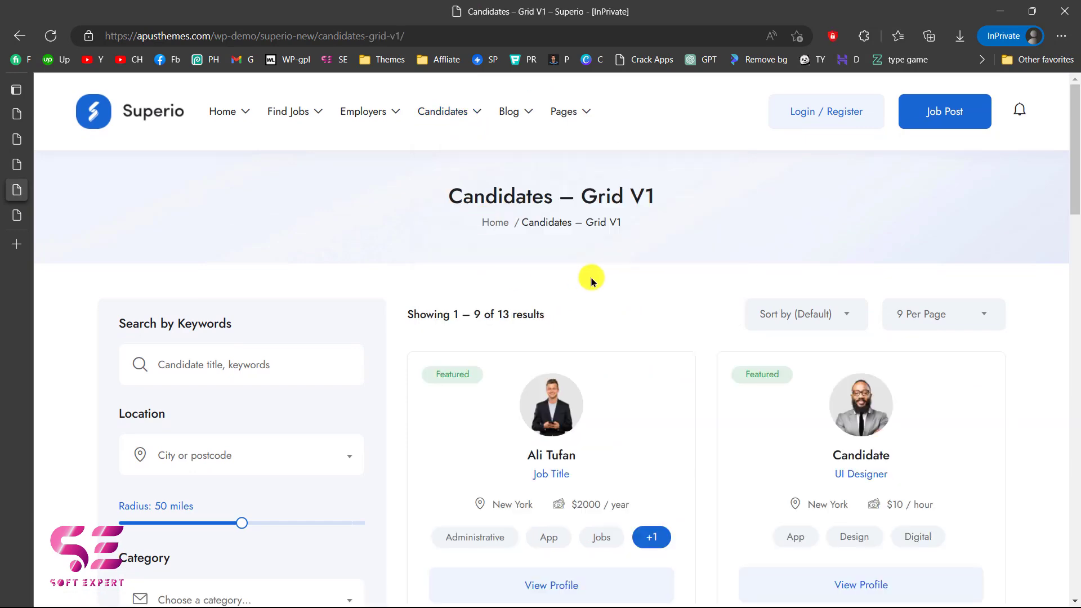
scroll(591, 278, "down", 3)
scroll(765, 294, "down", 2)
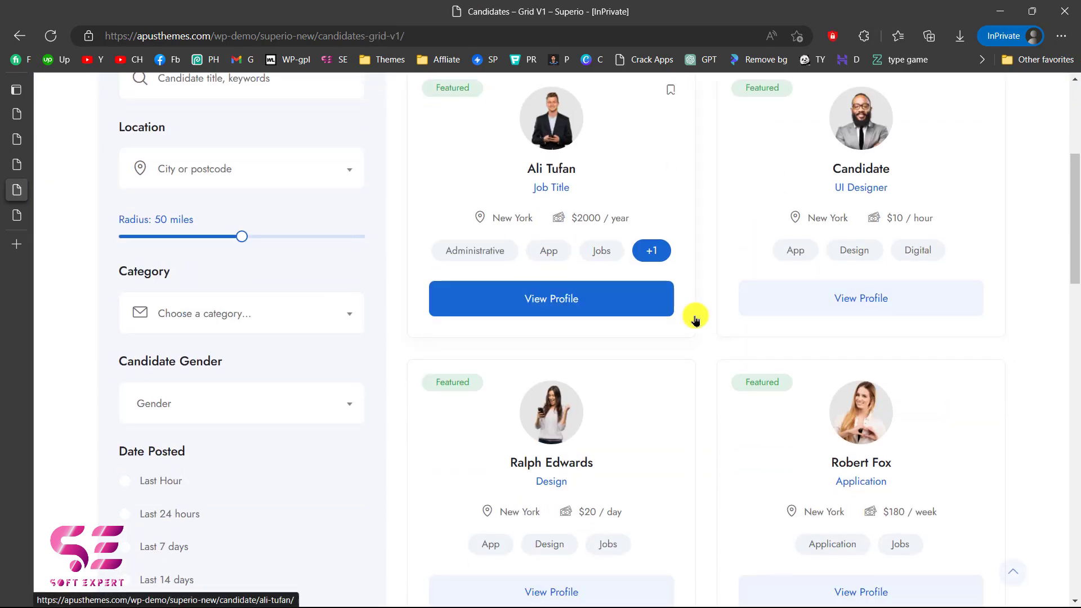
scroll(695, 316, "down", 3)
scroll(695, 318, "up", 3)
scroll(696, 318, "down", 3)
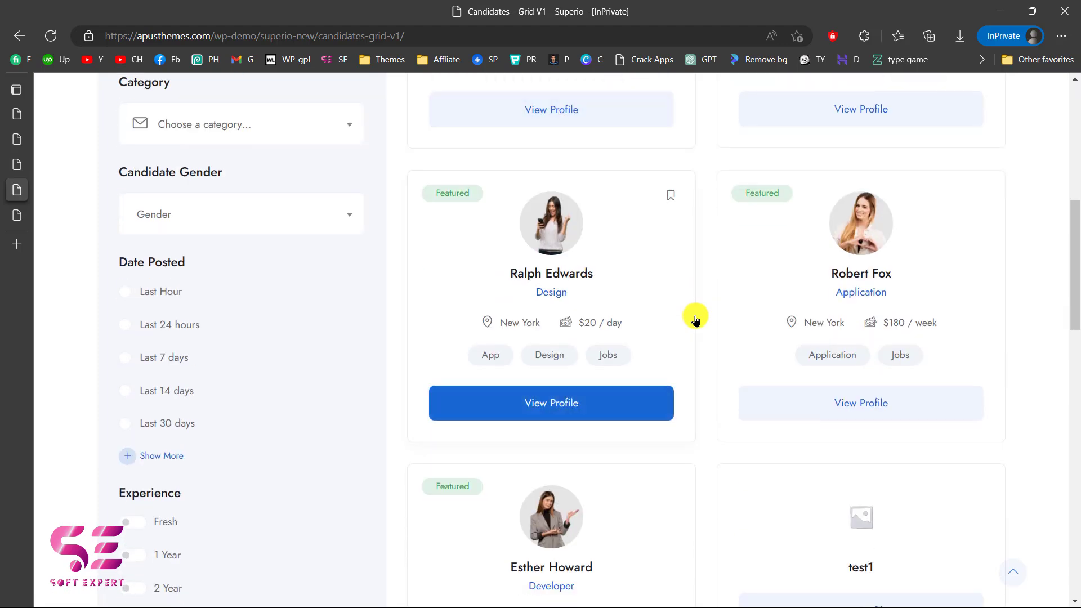
left_click(590, 406)
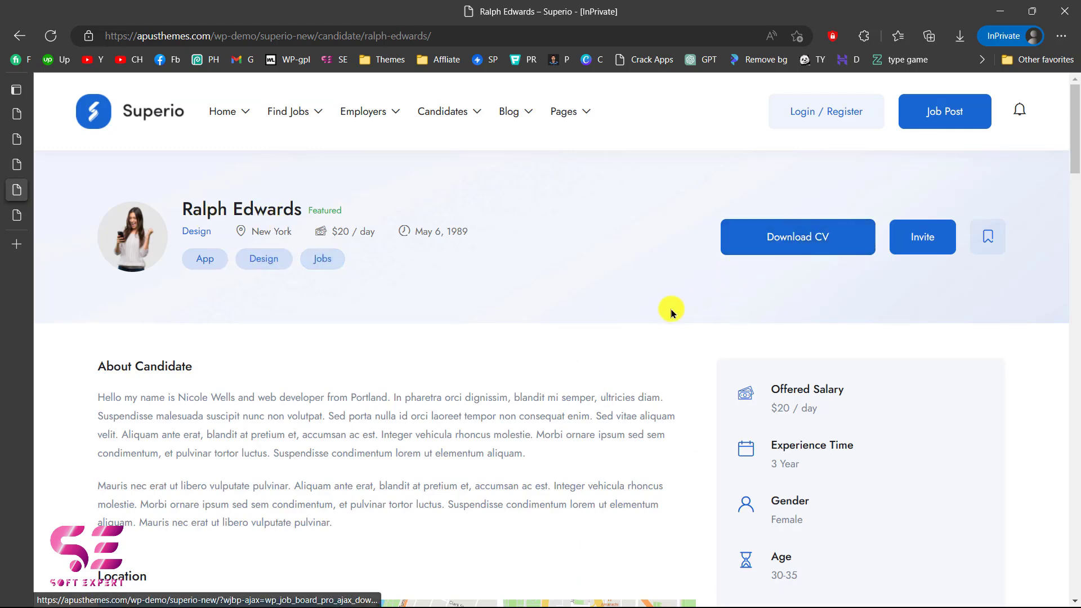
Step: Scroll through the candidate's full profile, then switch to the Products – Superio Shop tab
scroll(670, 308, "down", 4)
scroll(553, 303, "down", 1)
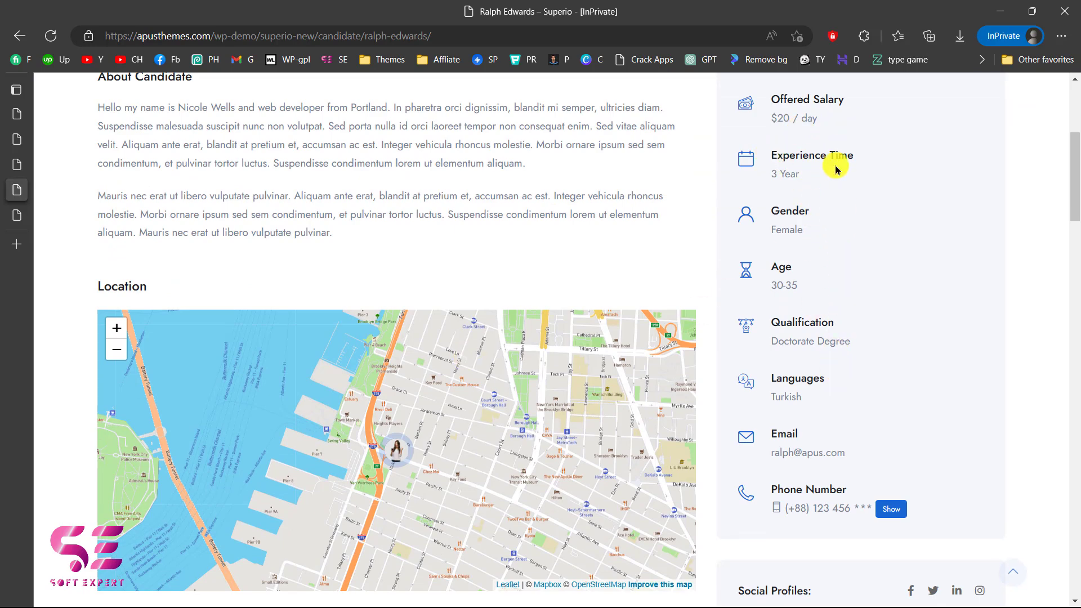
scroll(858, 313, "down", 4)
scroll(859, 313, "down", 3)
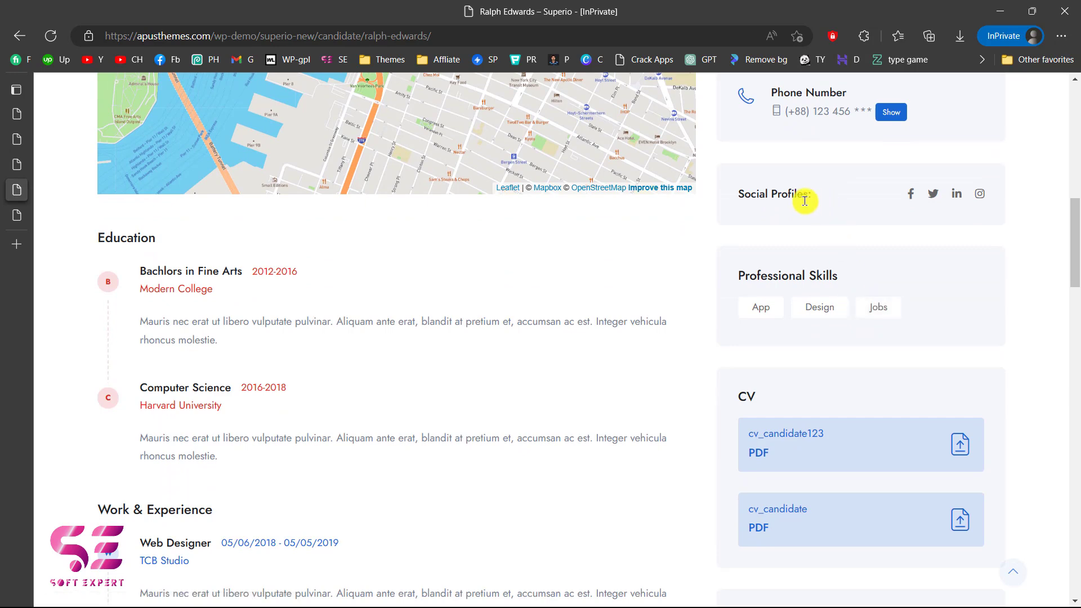
scroll(859, 257, "down", 3)
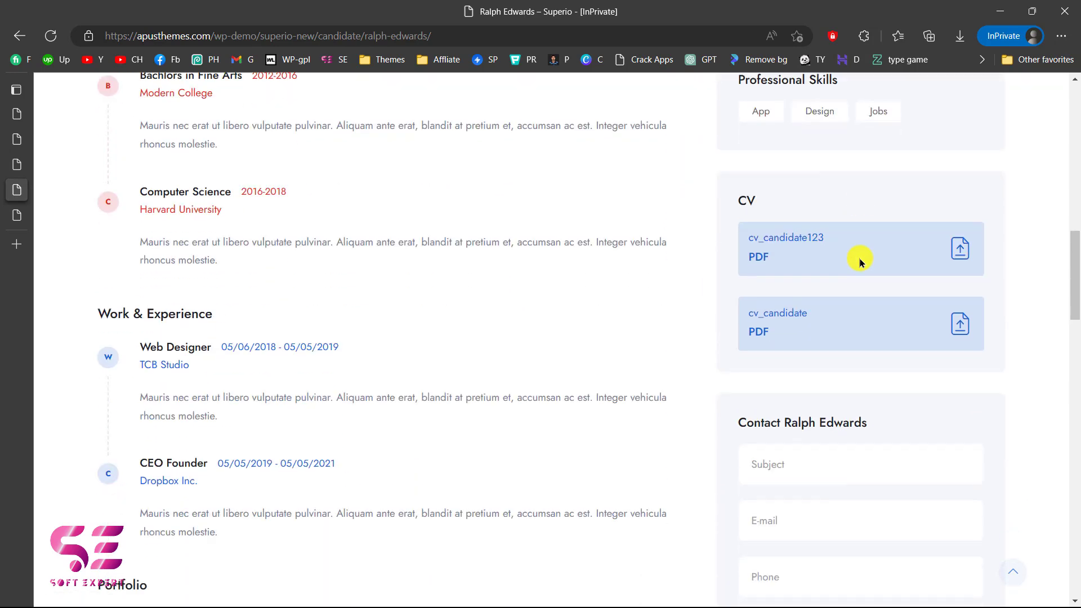
scroll(850, 259, "down", 1)
scroll(880, 273, "down", 4)
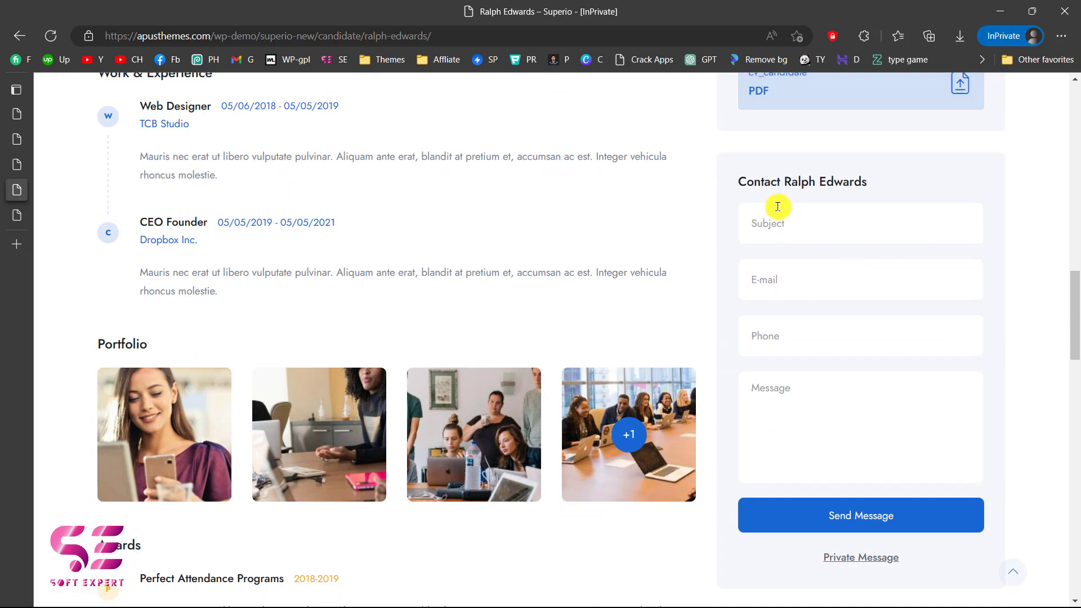
scroll(628, 447, "down", 6)
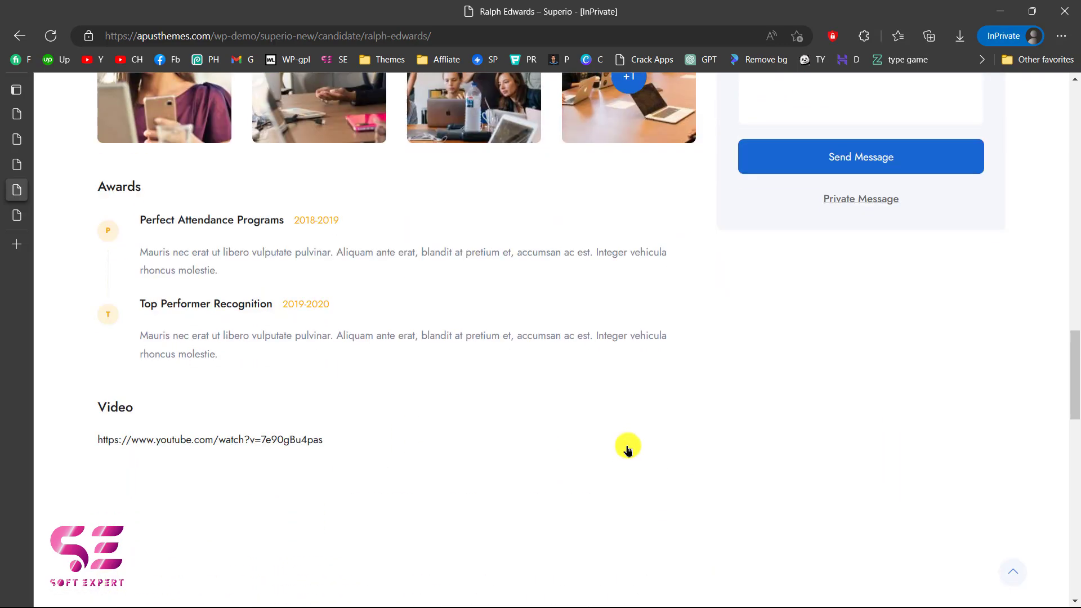
scroll(627, 448, "up", 20)
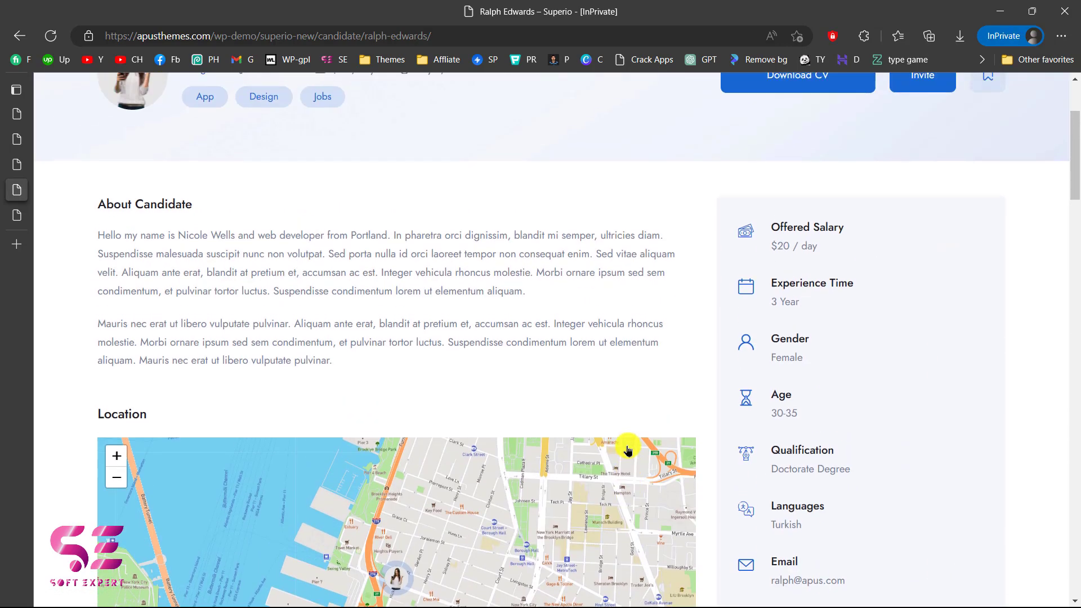
scroll(627, 447, "up", 1)
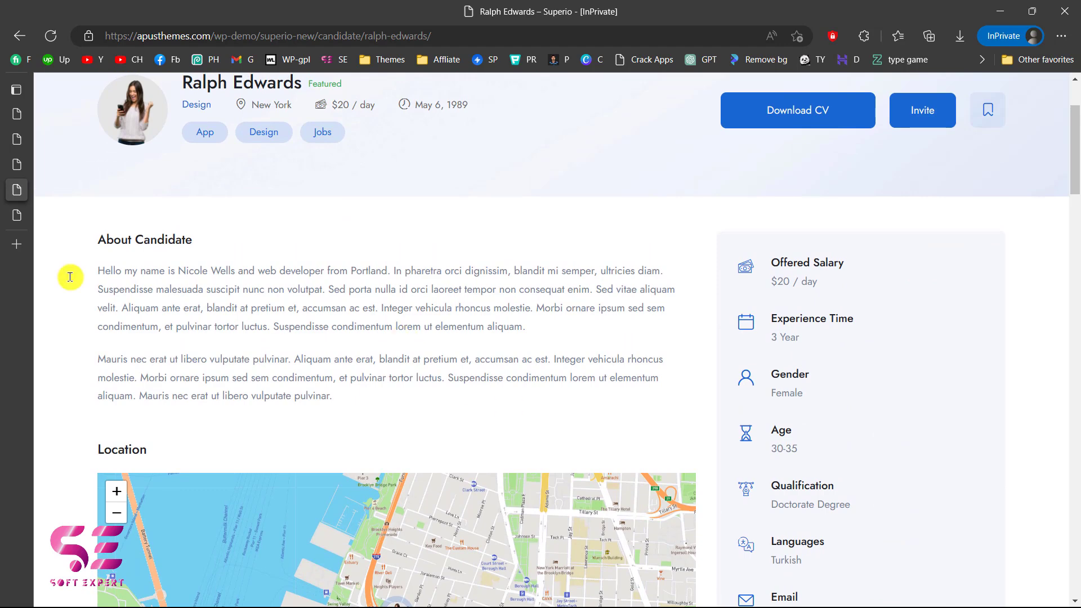
left_click(18, 214)
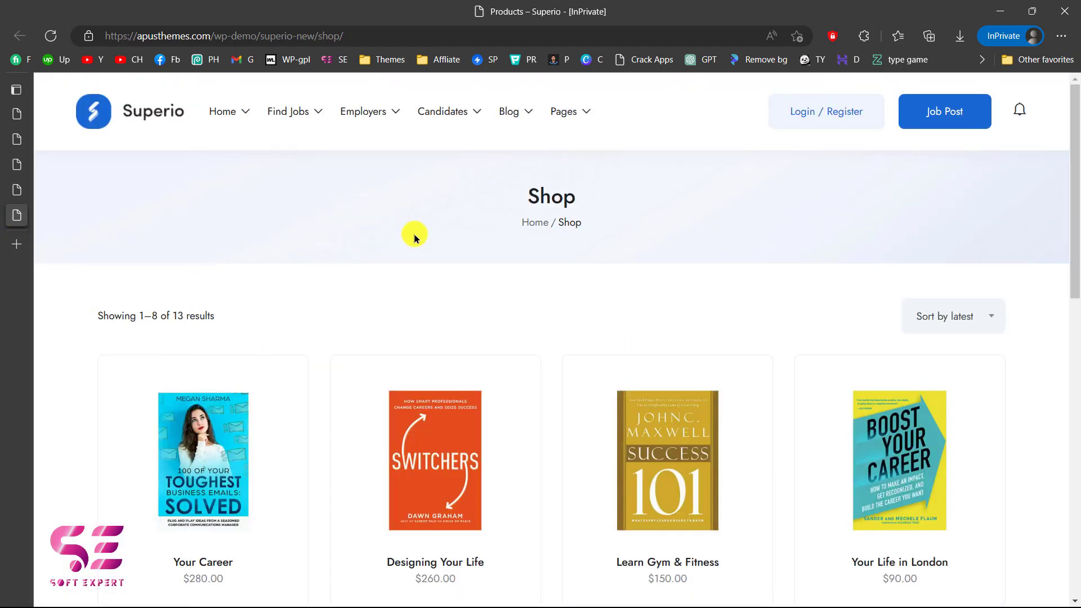
scroll(420, 236, "down", 5)
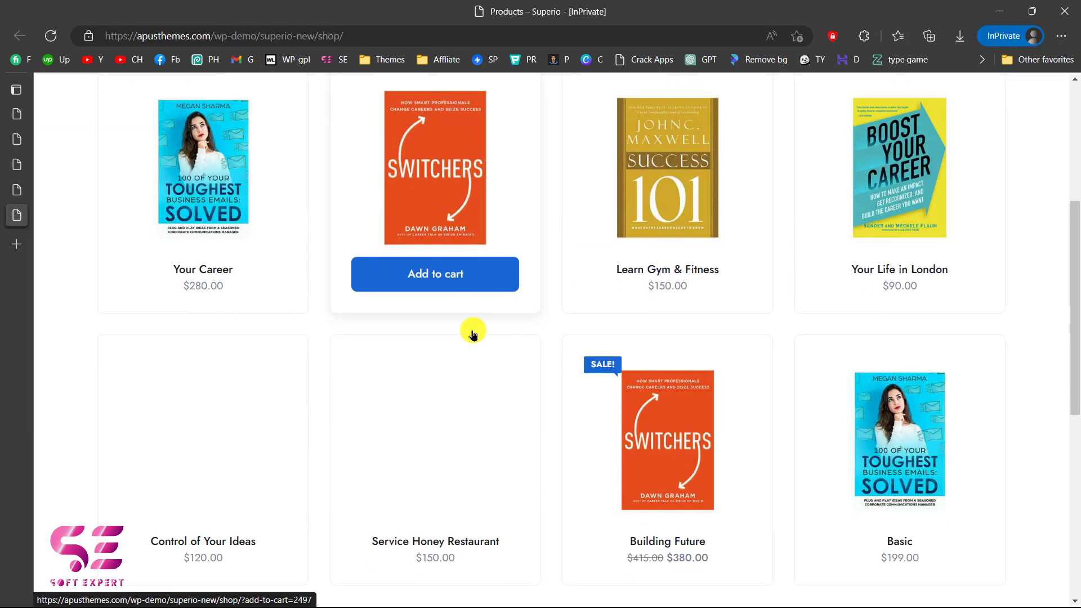
scroll(473, 335, "up", 5)
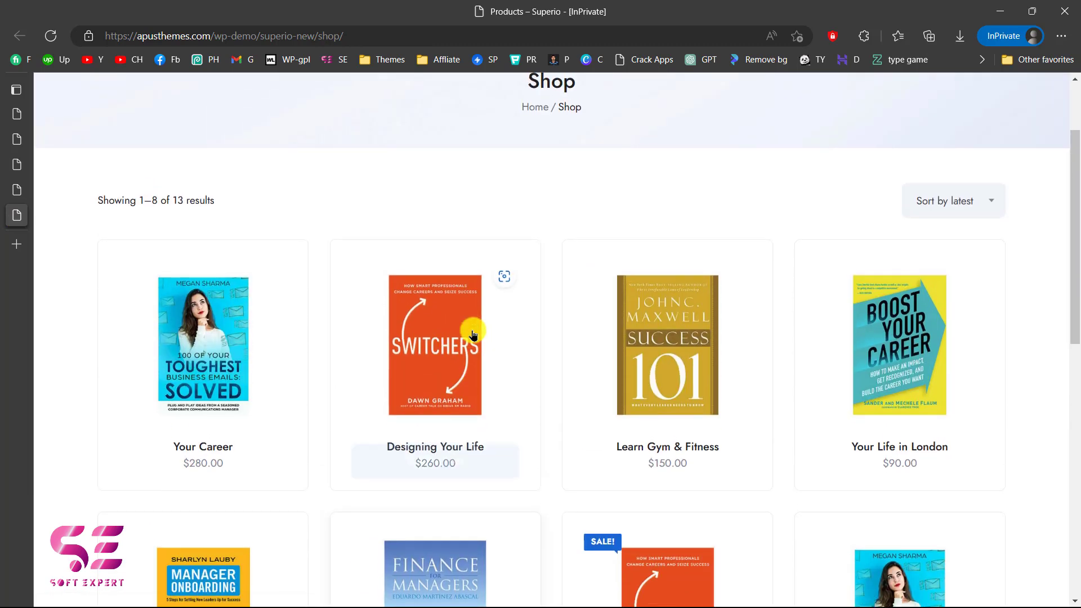
scroll(473, 334, "down", 1)
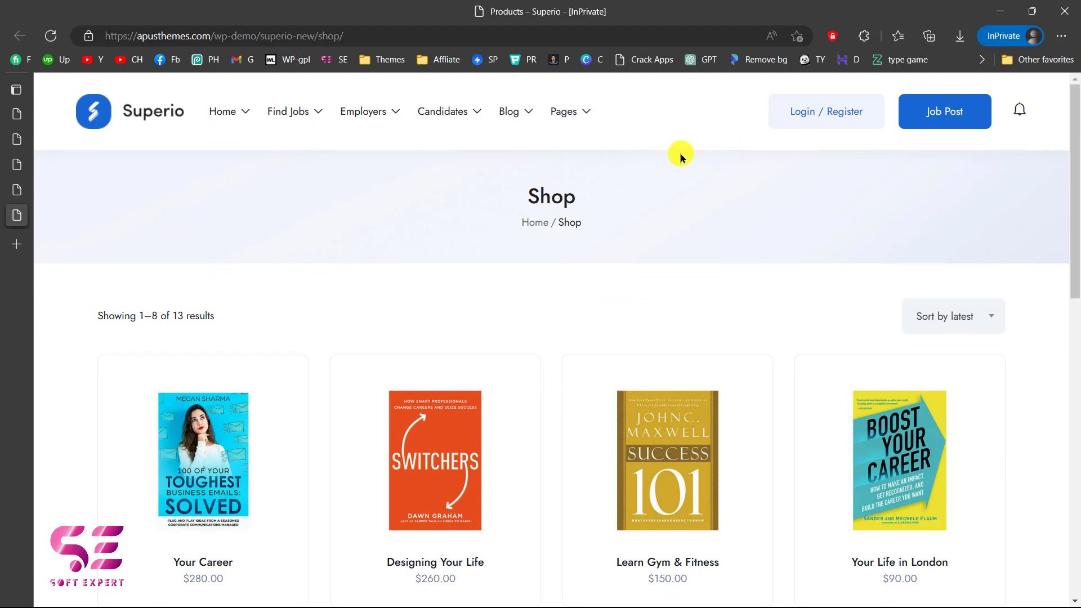
Step: Log in as the demo candidate, pasting the hint username into Email and entering the demo password
left_click(820, 112)
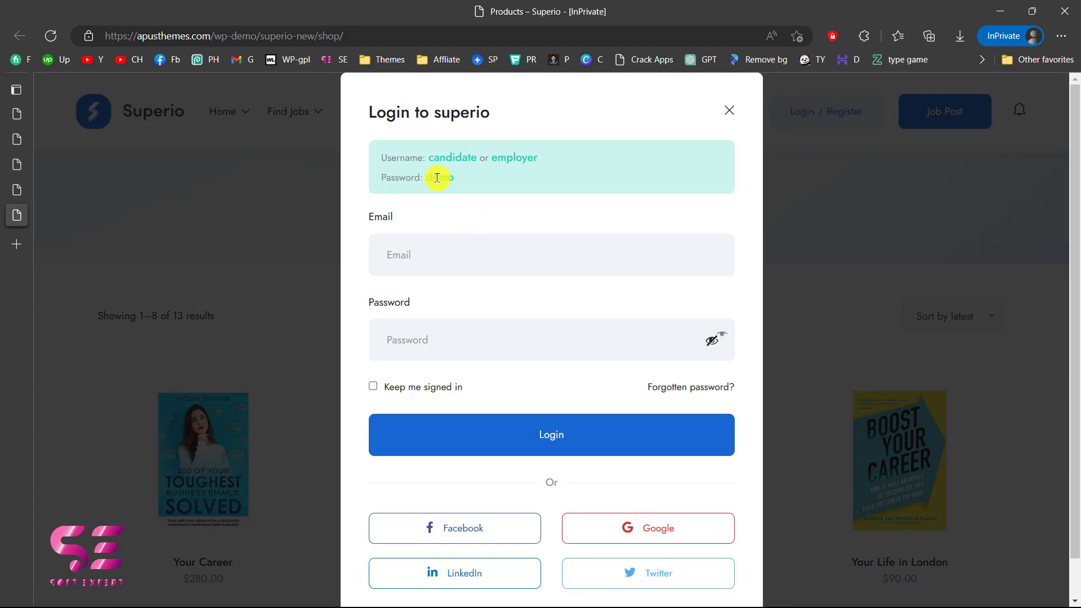
left_click_drag(465, 158, 477, 158)
left_click(445, 262)
key("ctrl+v")
key("Tab")
type("demo")
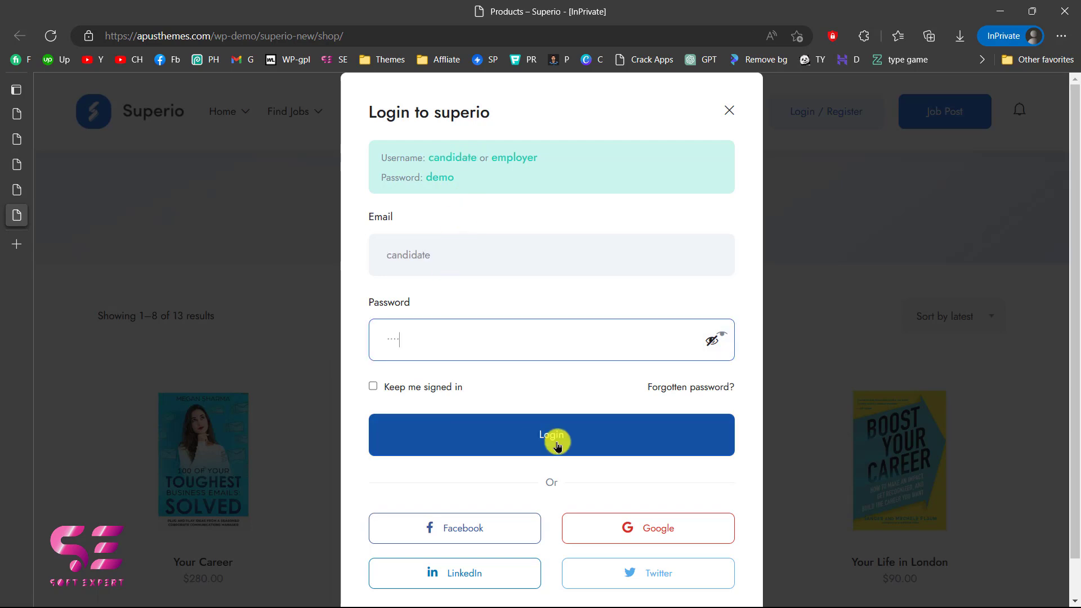
scroll(555, 442, "down", 1)
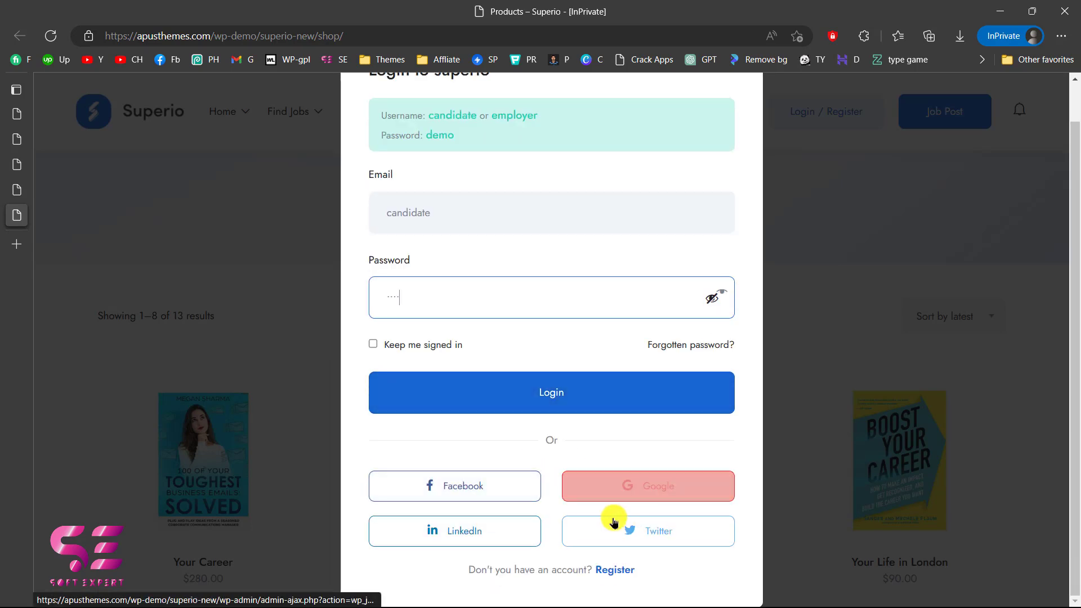
left_click(538, 404)
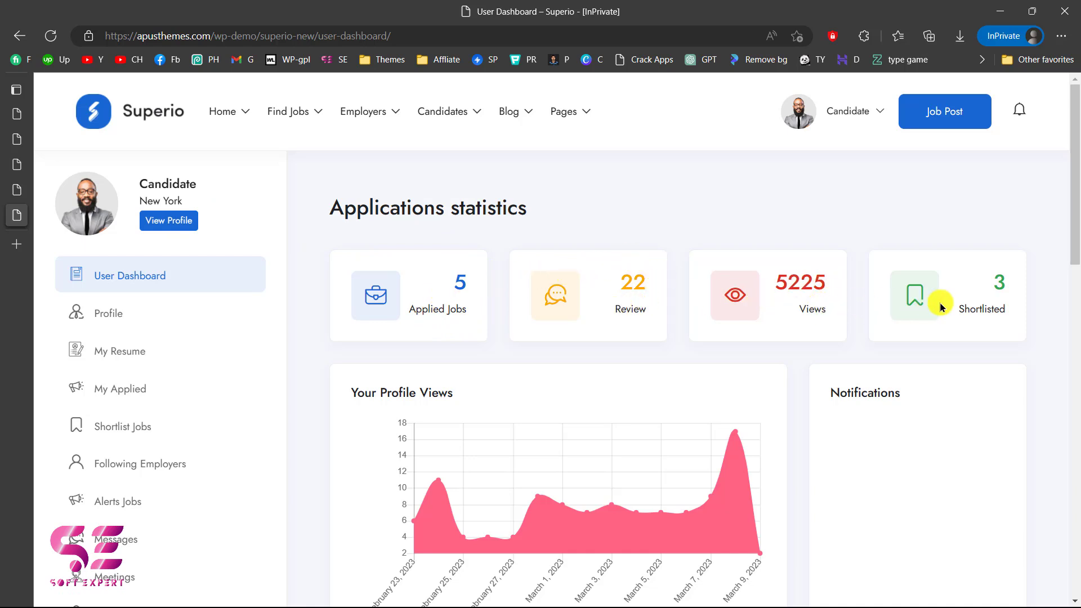
Step: Scroll through the dashboard's stats and chart, then open Messages from the sidebar
scroll(776, 357, "down", 4)
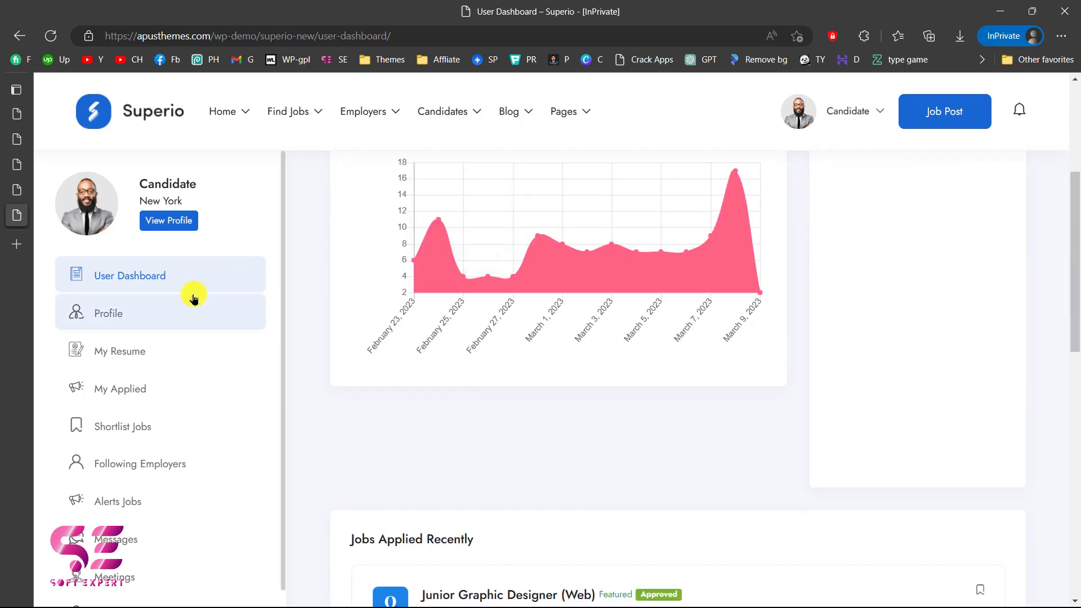
scroll(193, 291, "down", 1)
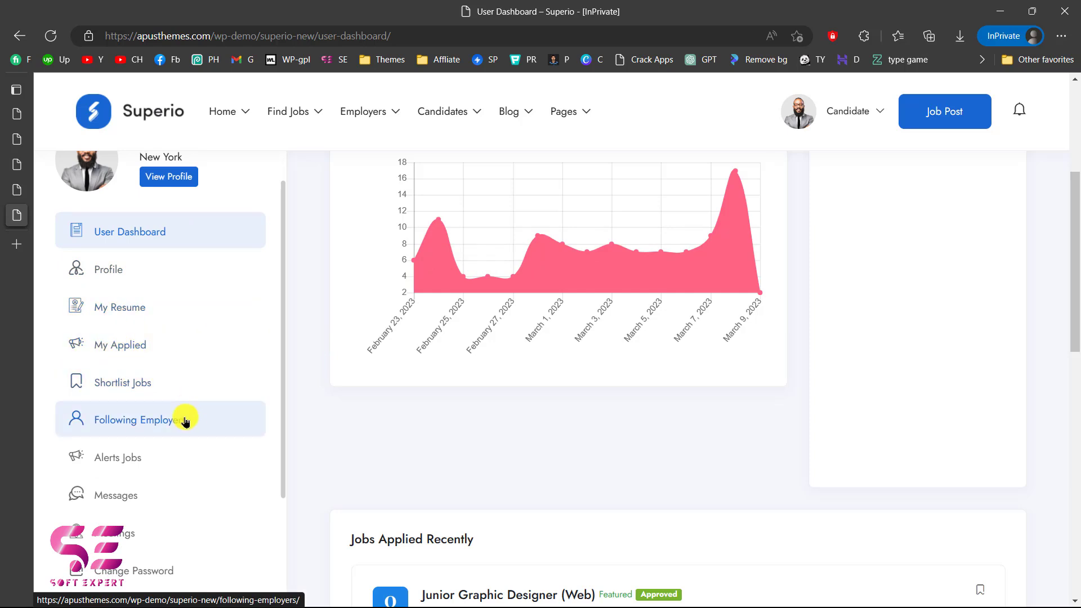
scroll(183, 418, "down", 3)
left_click(135, 362)
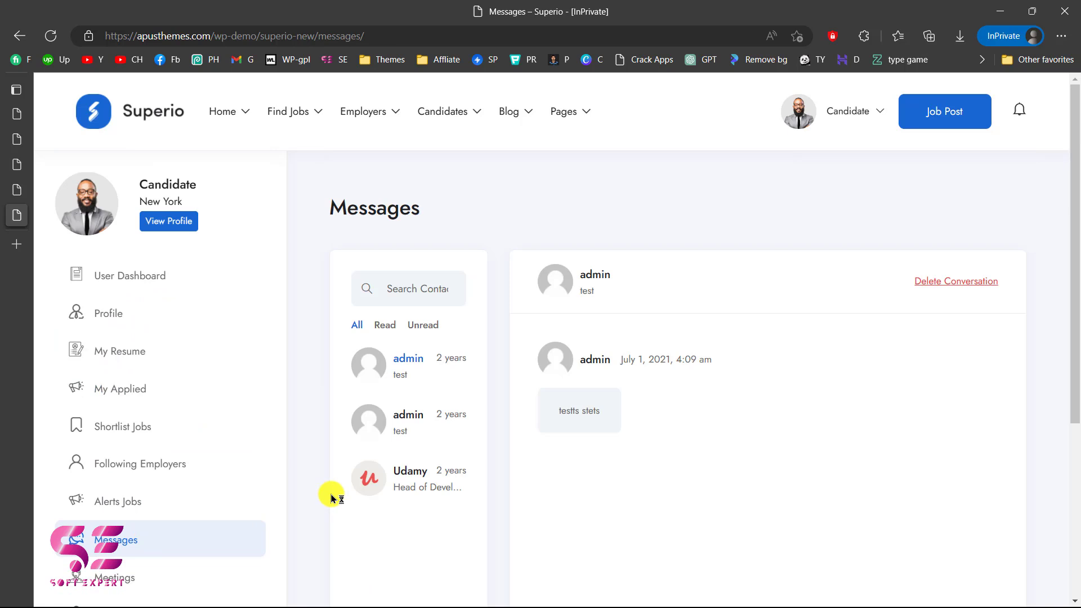
Step: Attempt to send the reply 'hi' to admin, which the demo blocks for demo users
scroll(507, 366, "down", 1)
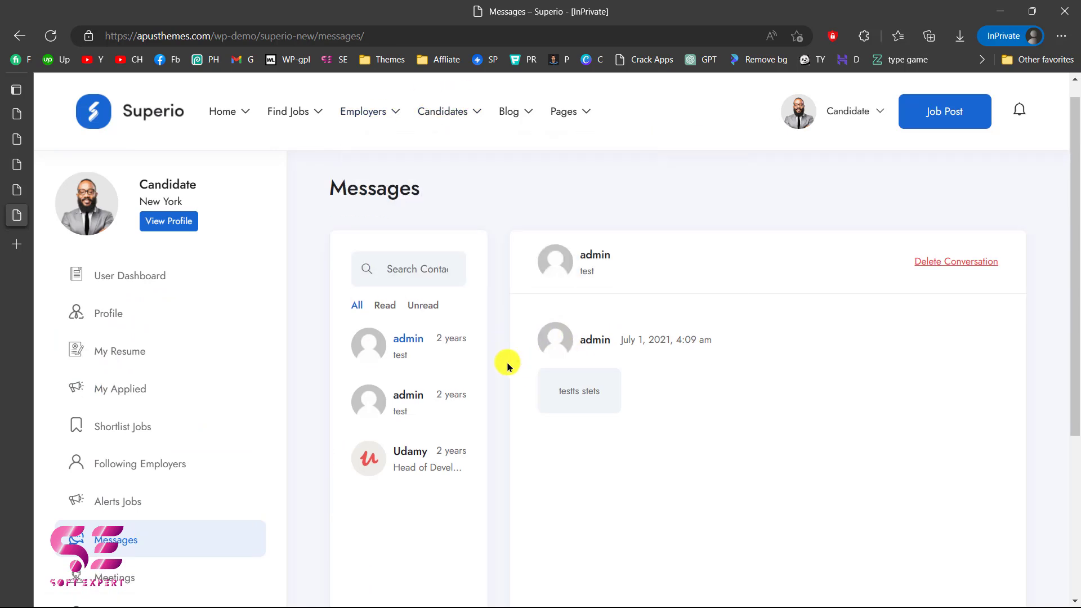
scroll(508, 366, "down", 4)
left_click(600, 500)
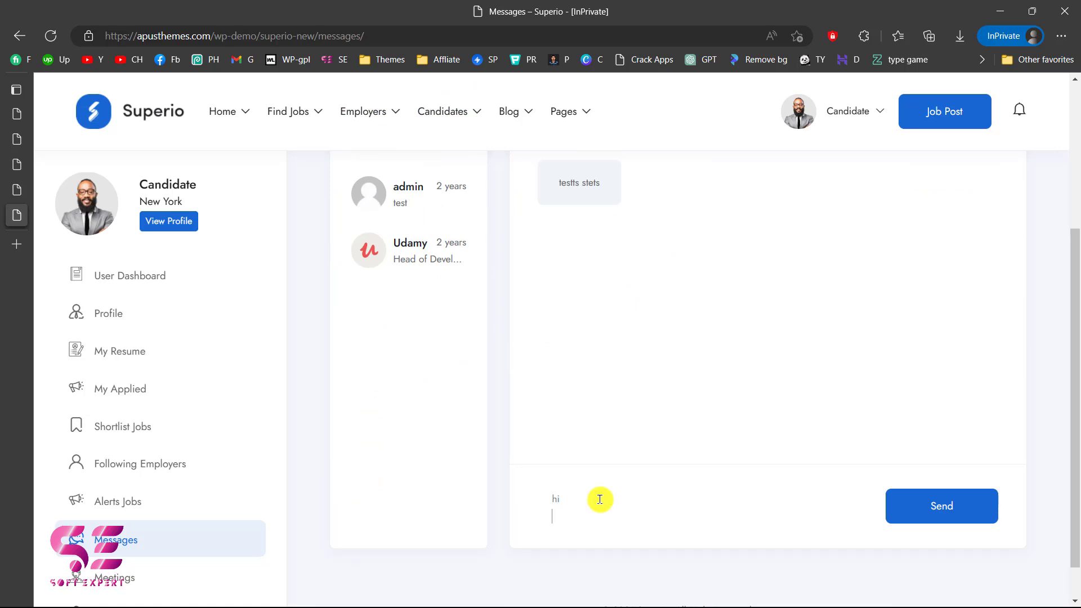
left_click(913, 521)
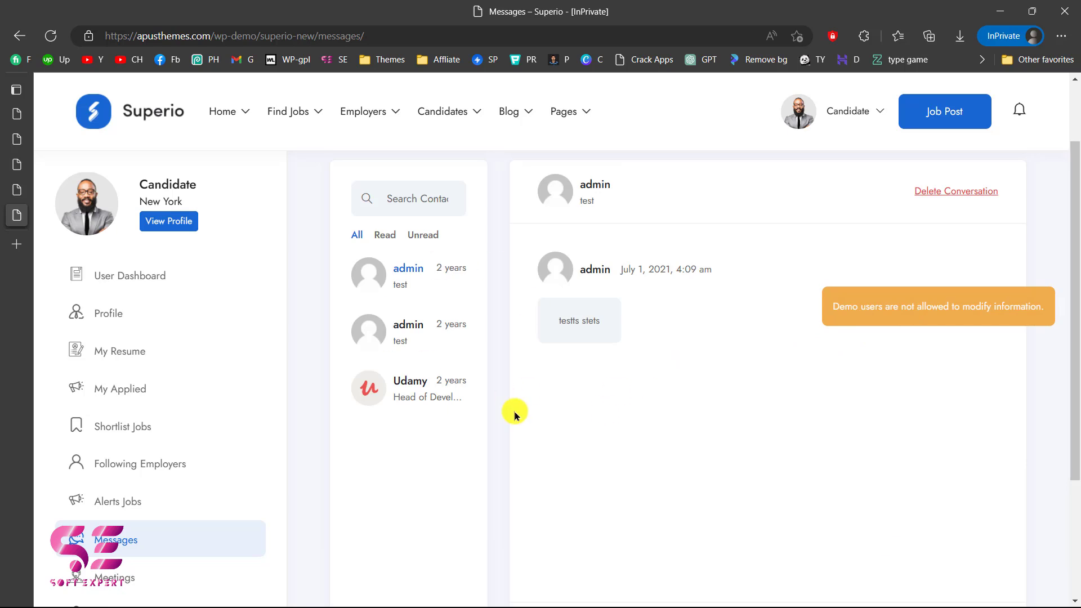
scroll(513, 410, "down", 3)
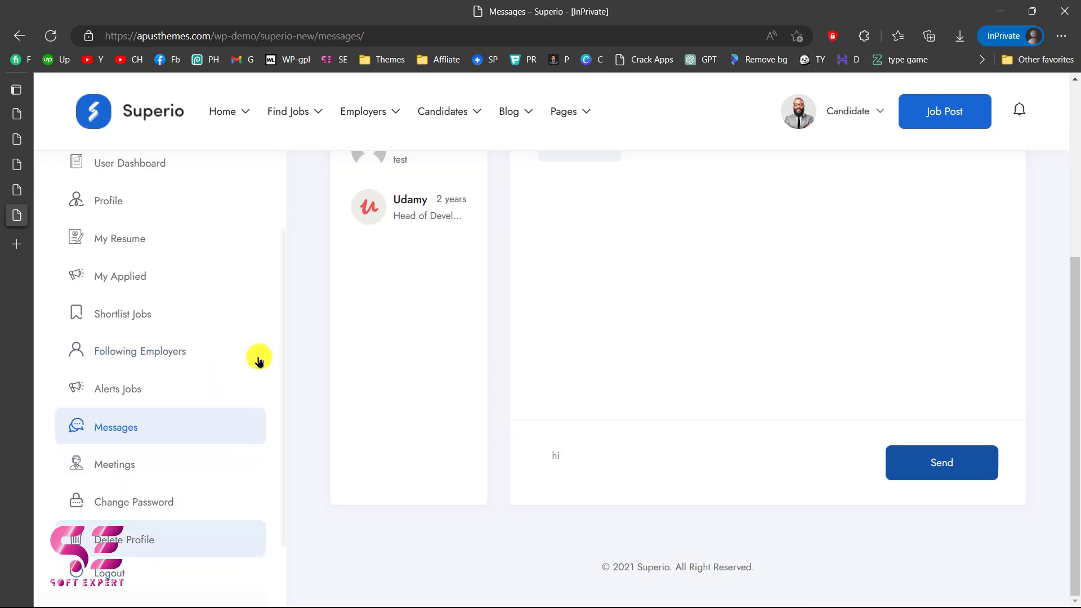
scroll(253, 456, "up", 2)
Step: Open the Superio Home 1 demo page and scroll from the job search hero down to the news articles
mouse_move(242, 113)
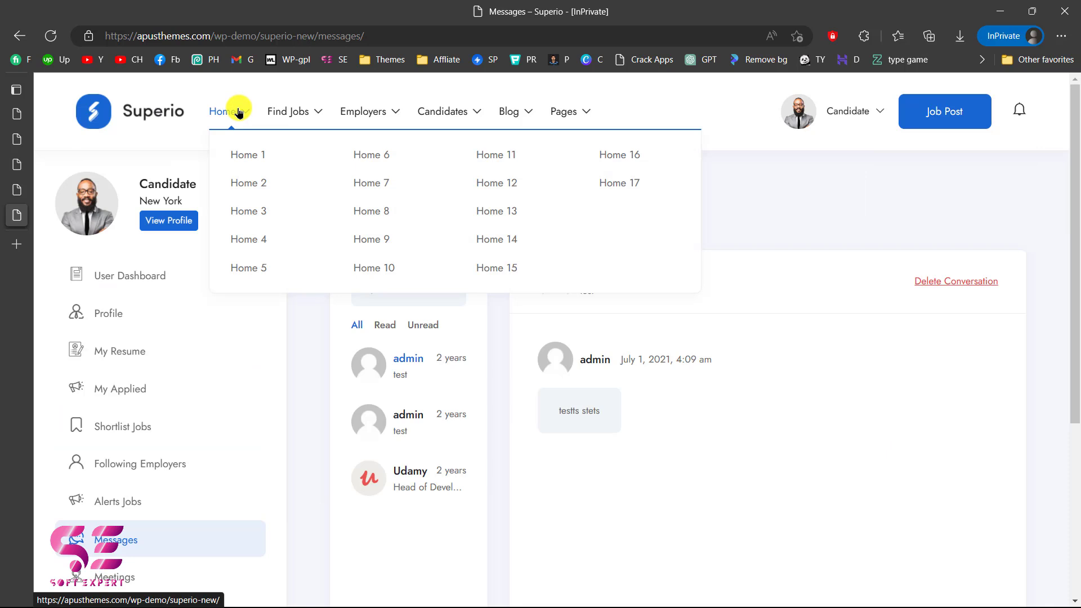
left_click(242, 149)
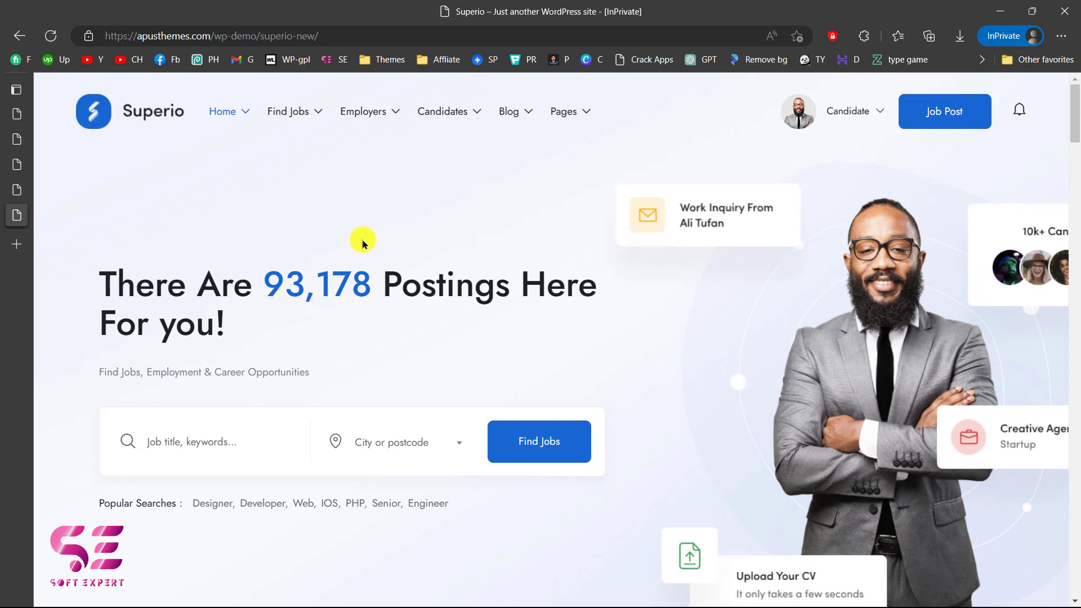
mouse_move(232, 114)
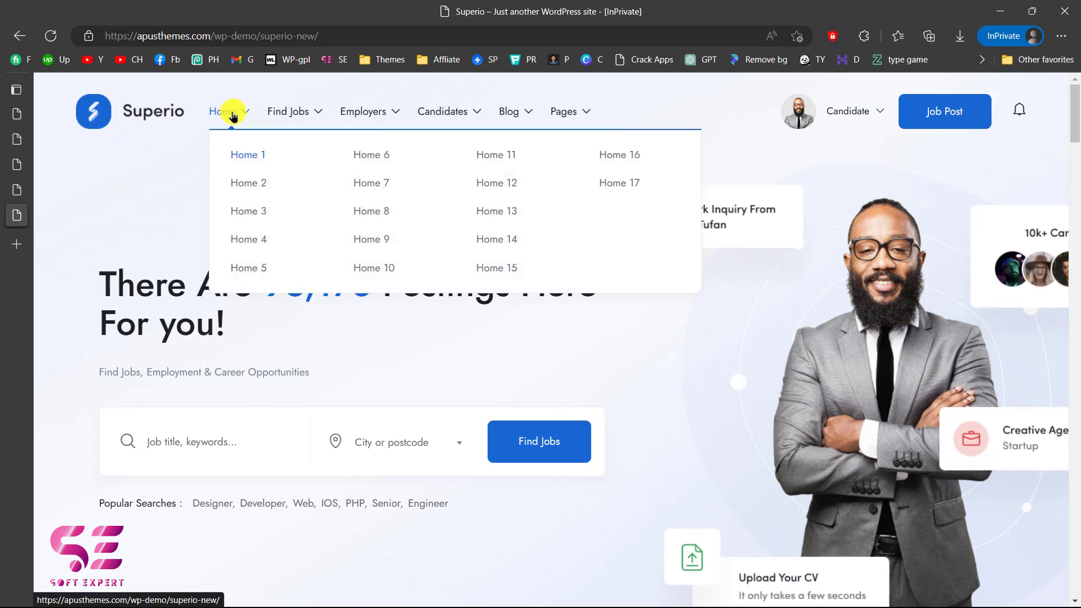
scroll(359, 353, "down", 1)
scroll(359, 354, "down", 15)
scroll(360, 358, "down", 18)
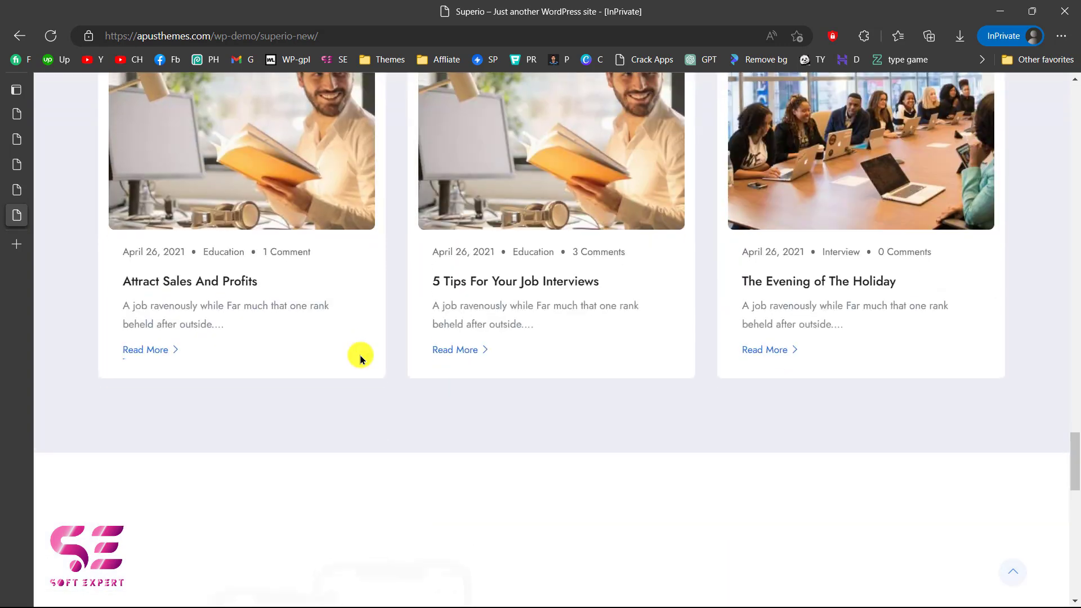
scroll(360, 357, "down", 12)
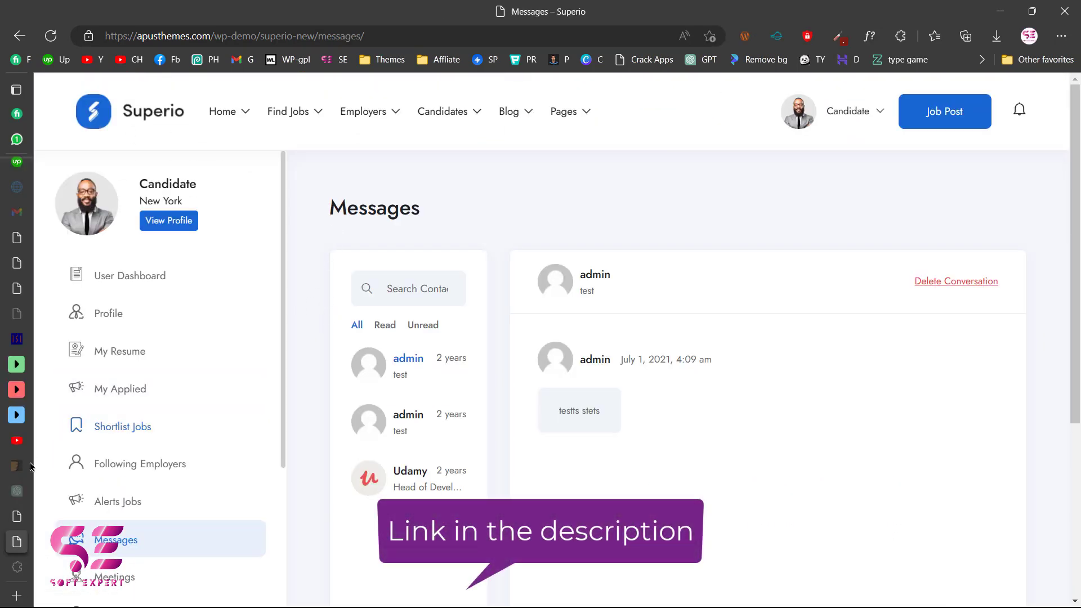
Step: Review the ThemeForest Superio item page, then add the theme with a $59 Regular License to the cart
left_click(16, 466)
scroll(338, 285, "up", 5)
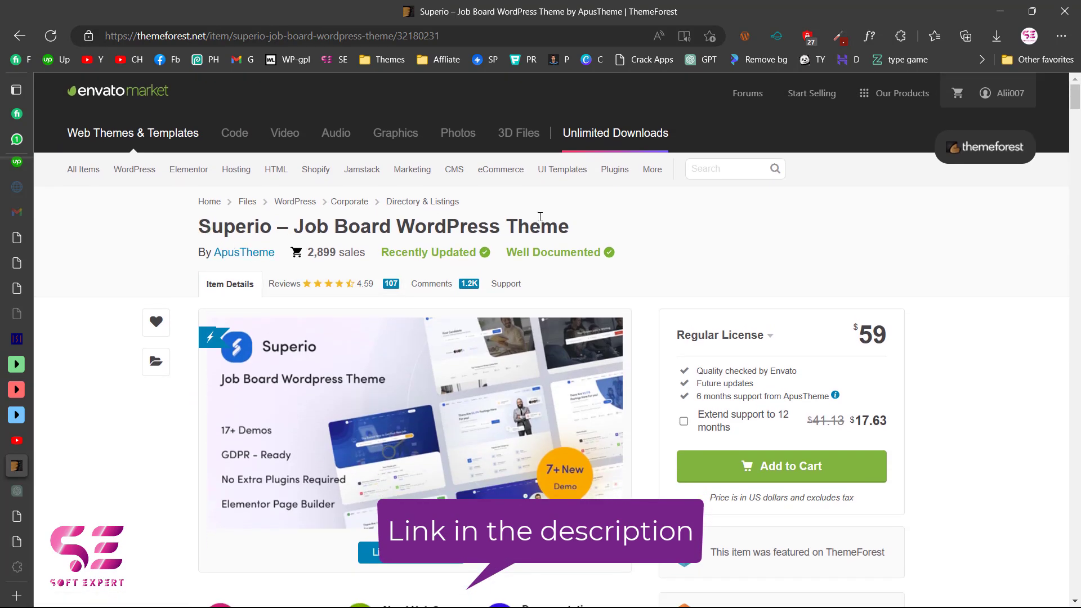
scroll(639, 327, "down", 1)
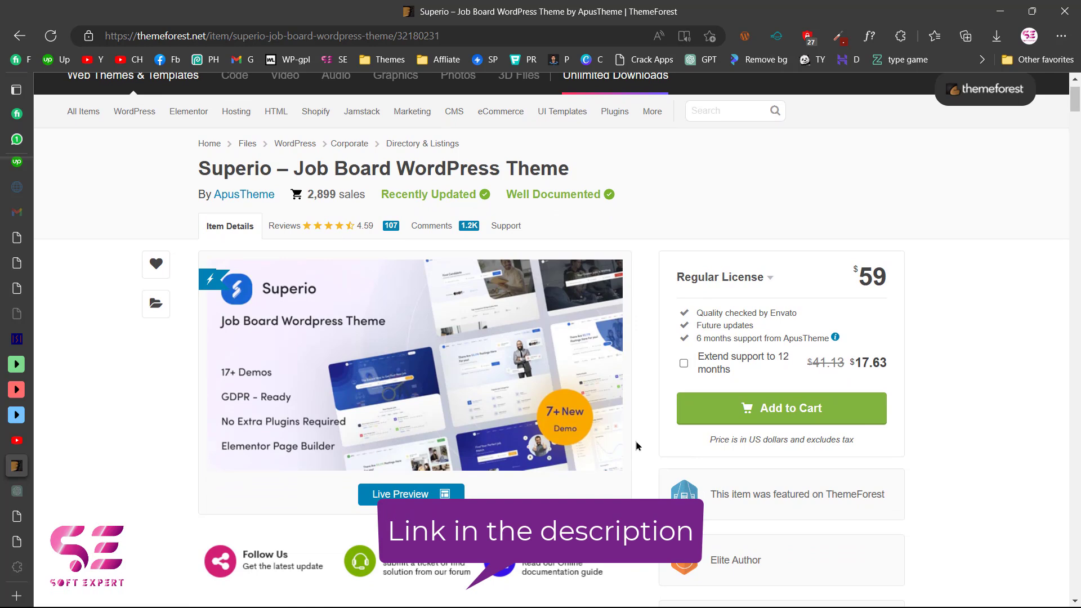
scroll(637, 445, "down", 8)
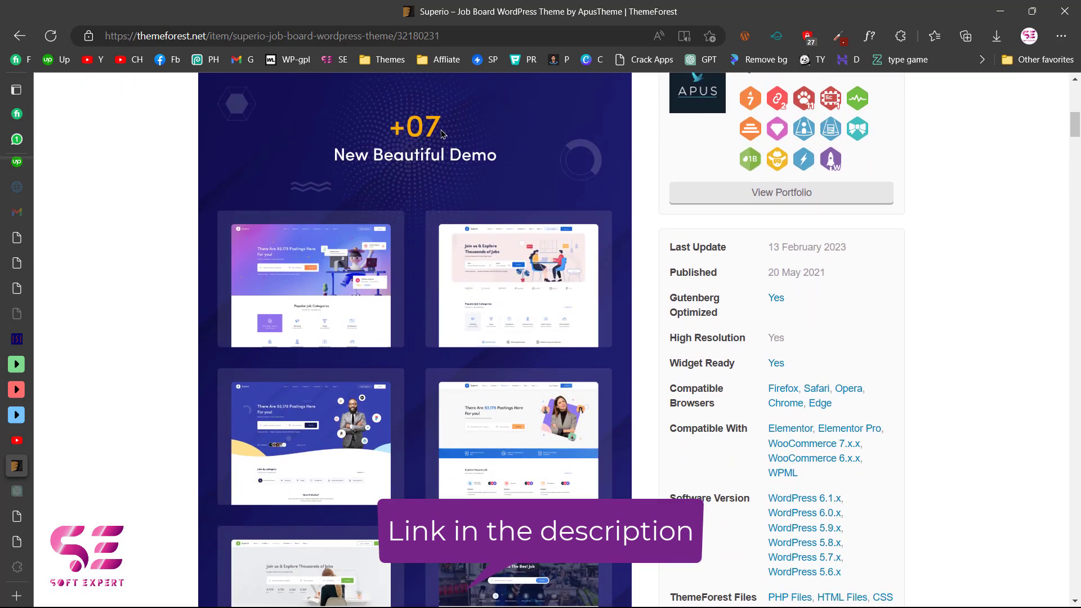
scroll(551, 354, "down", 18)
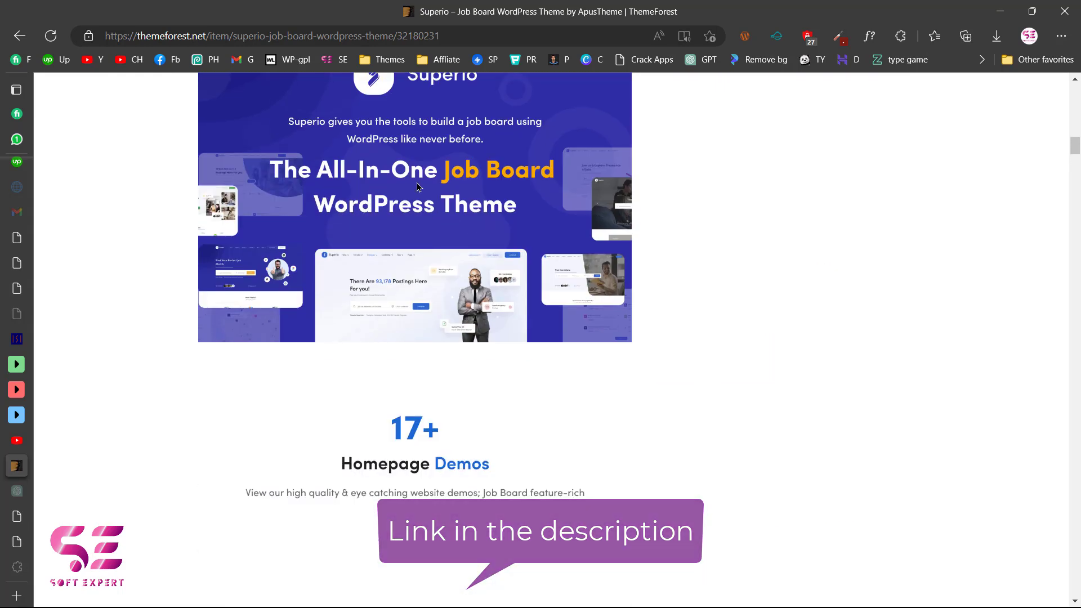
scroll(383, 228, "down", 5)
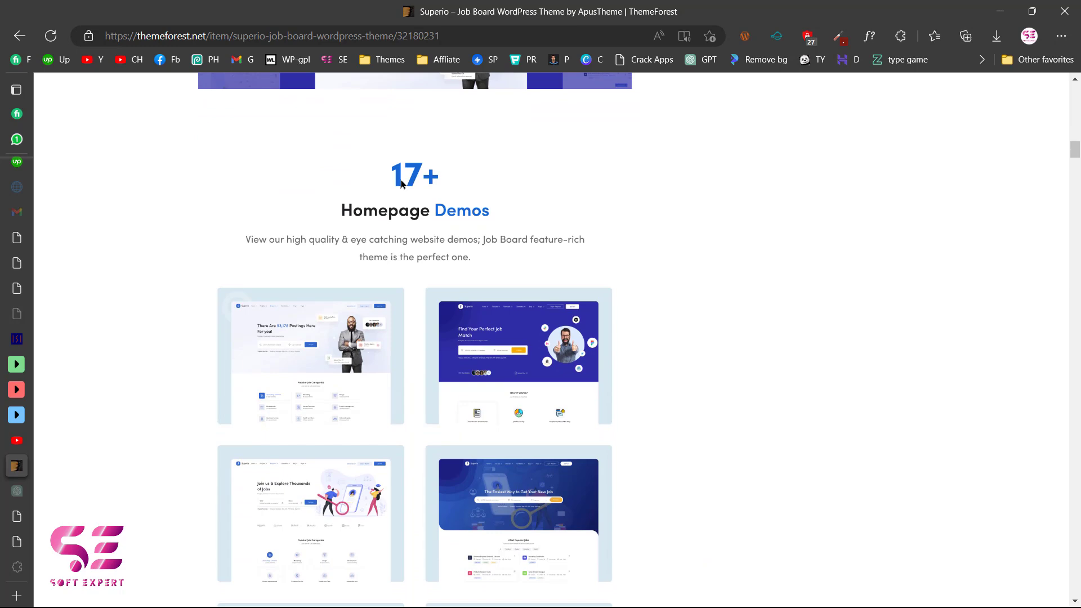
scroll(663, 337, "down", 15)
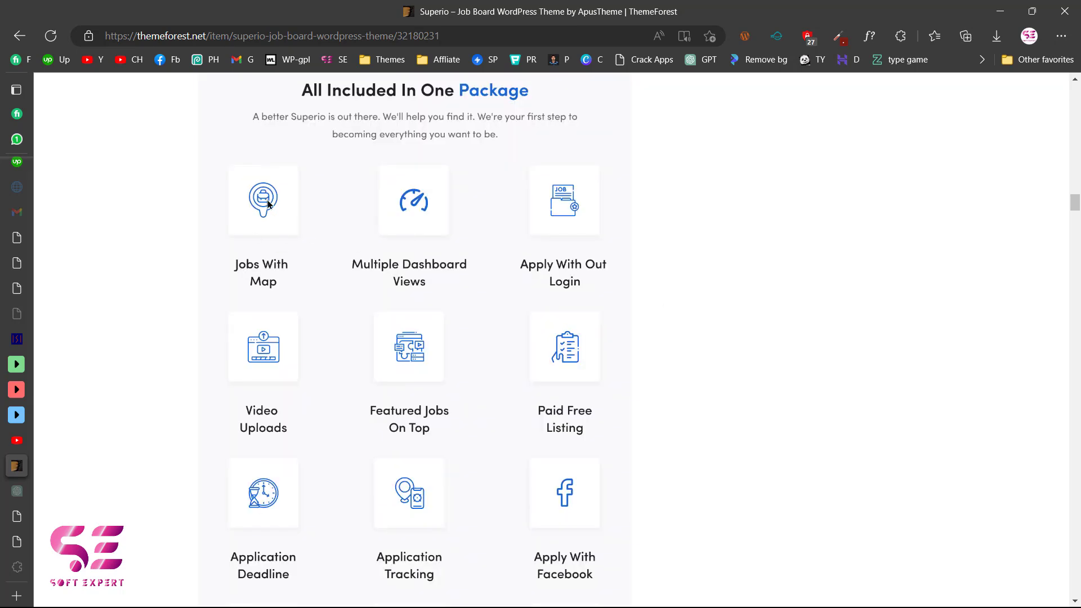
scroll(551, 284, "down", 1)
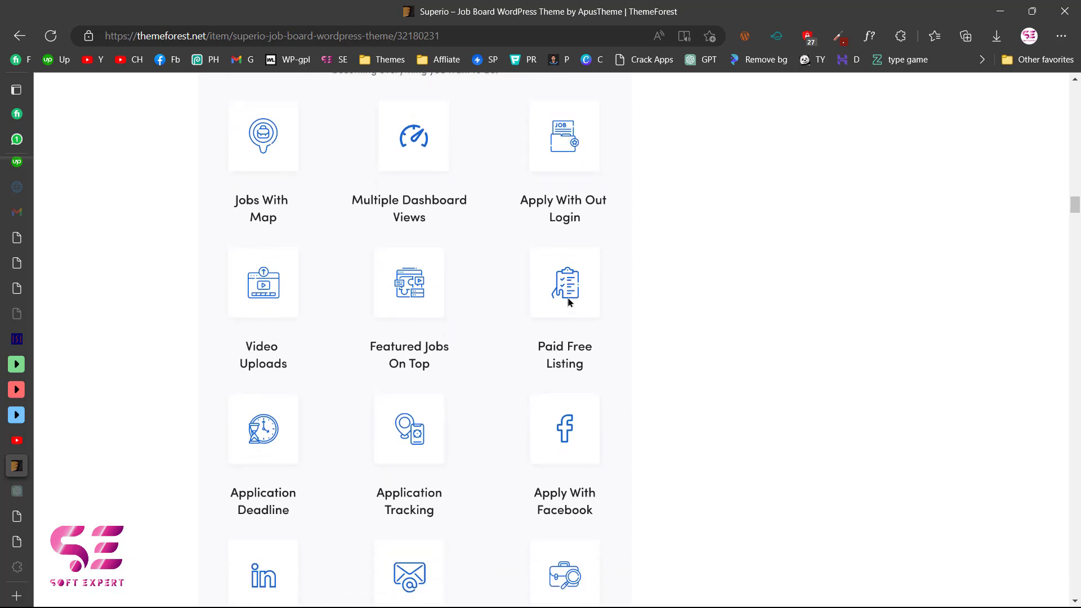
scroll(613, 333, "down", 20)
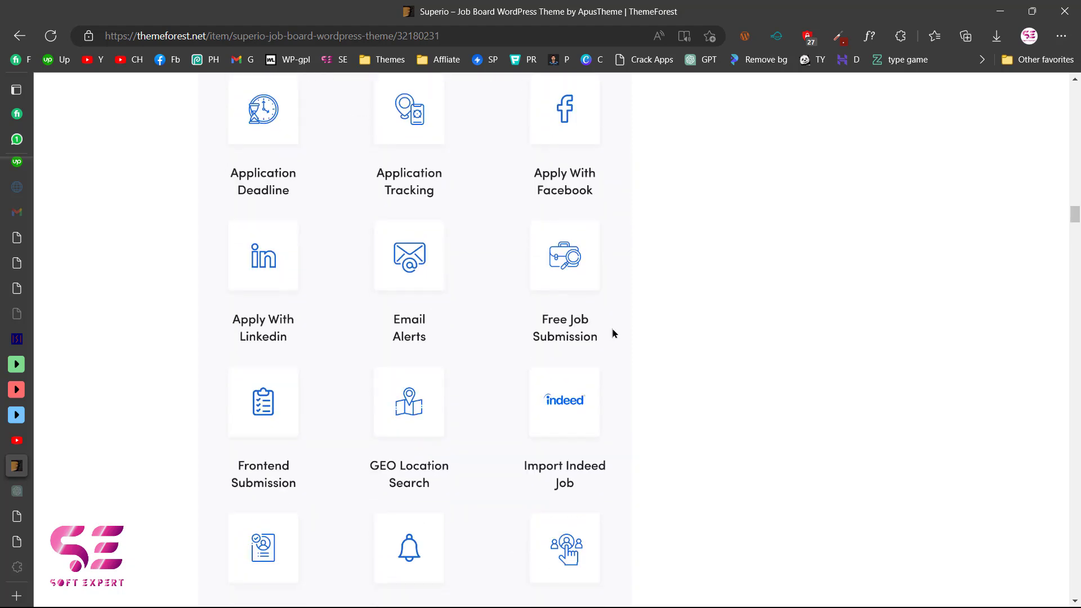
scroll(567, 260, "down", 15)
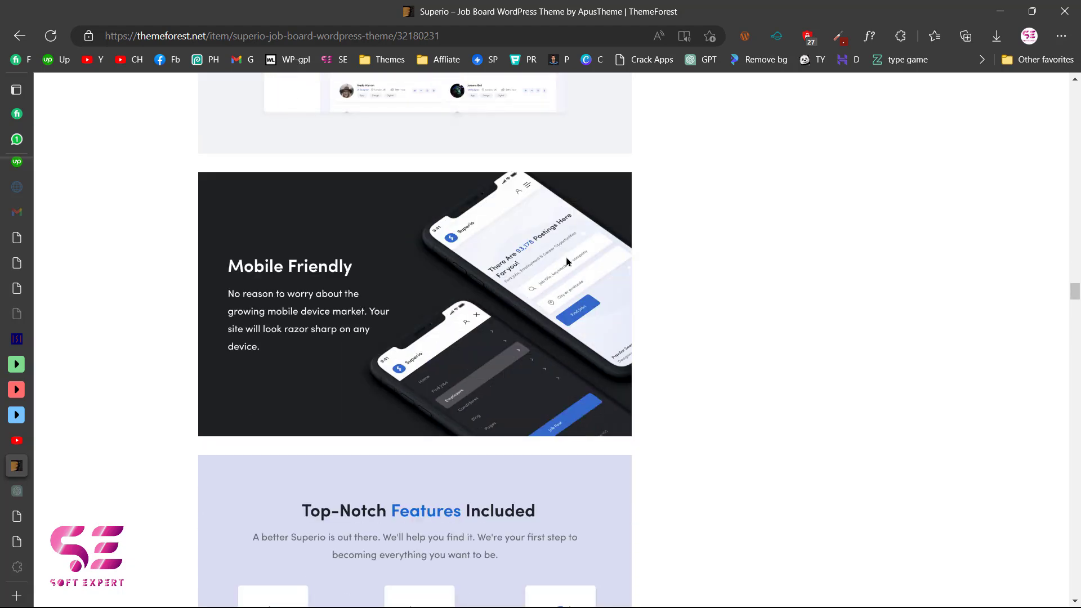
scroll(566, 261, "down", 5)
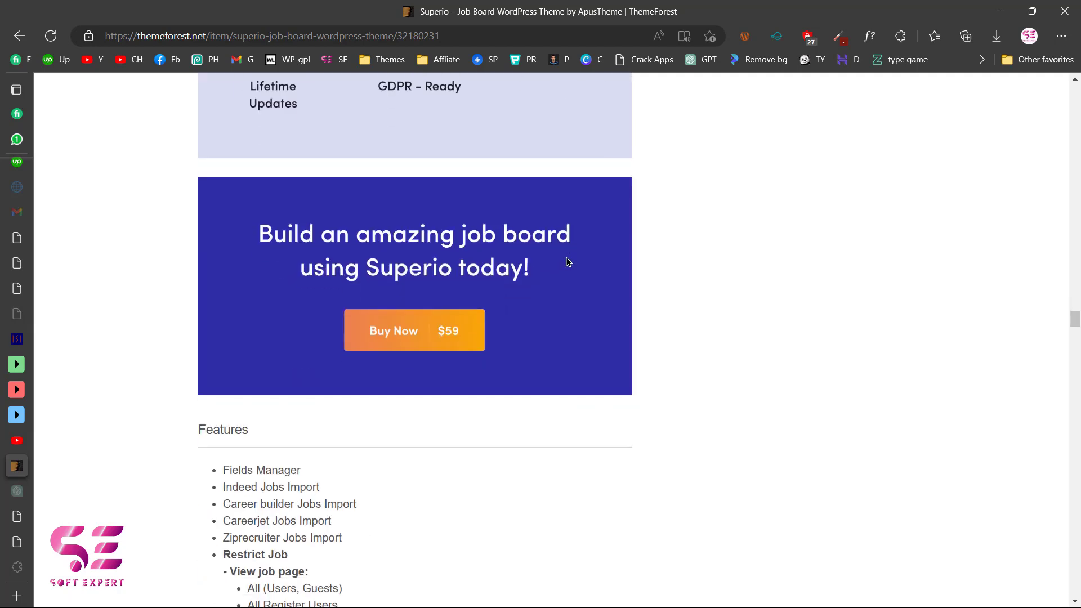
scroll(567, 262, "down", 4)
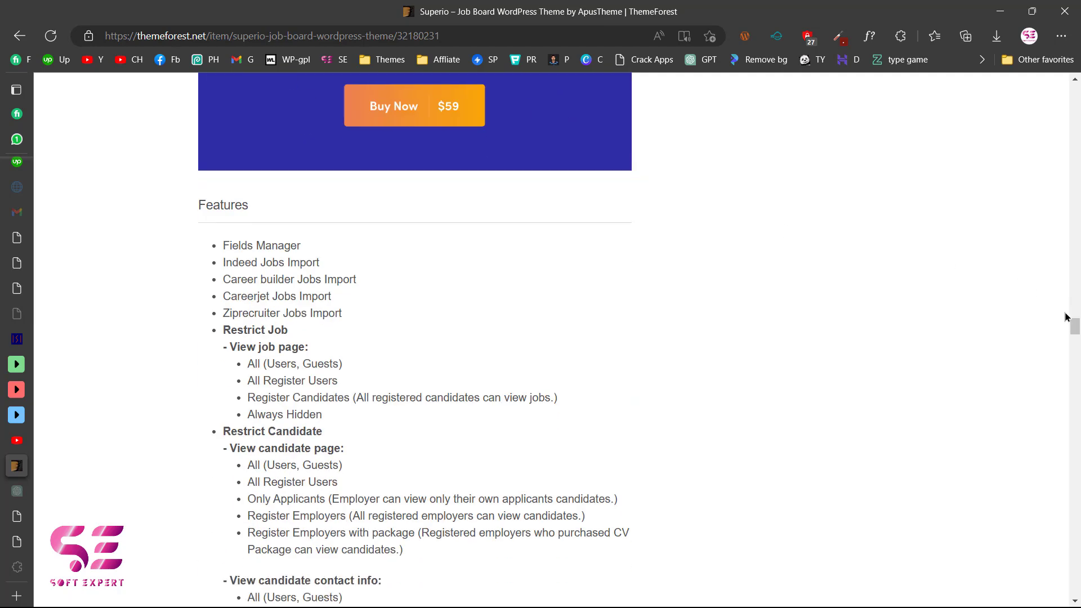
left_click_drag(1074, 328, 1079, 89)
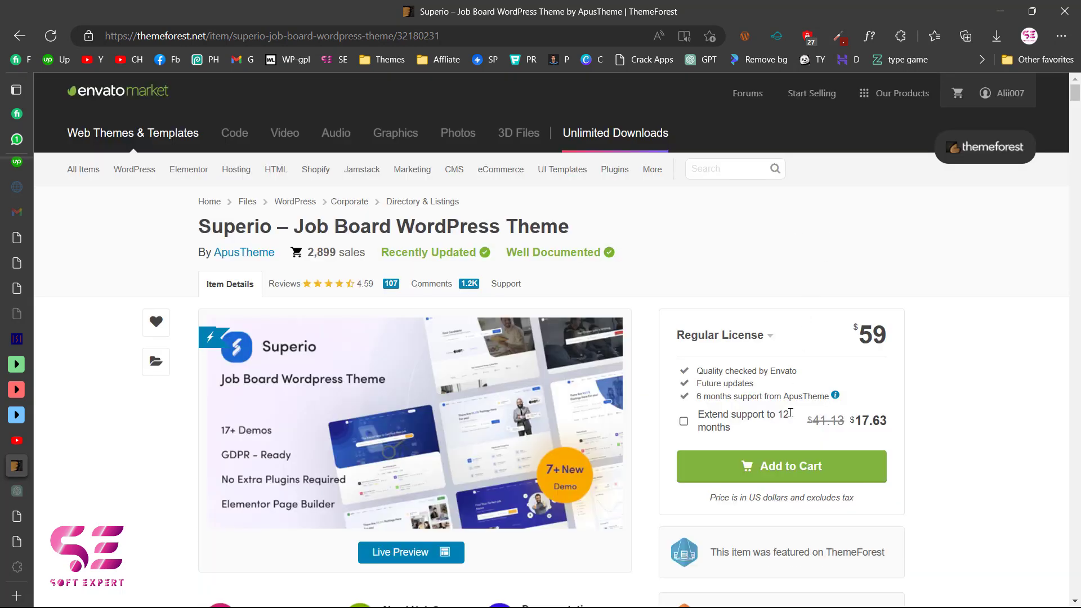
left_click(780, 467)
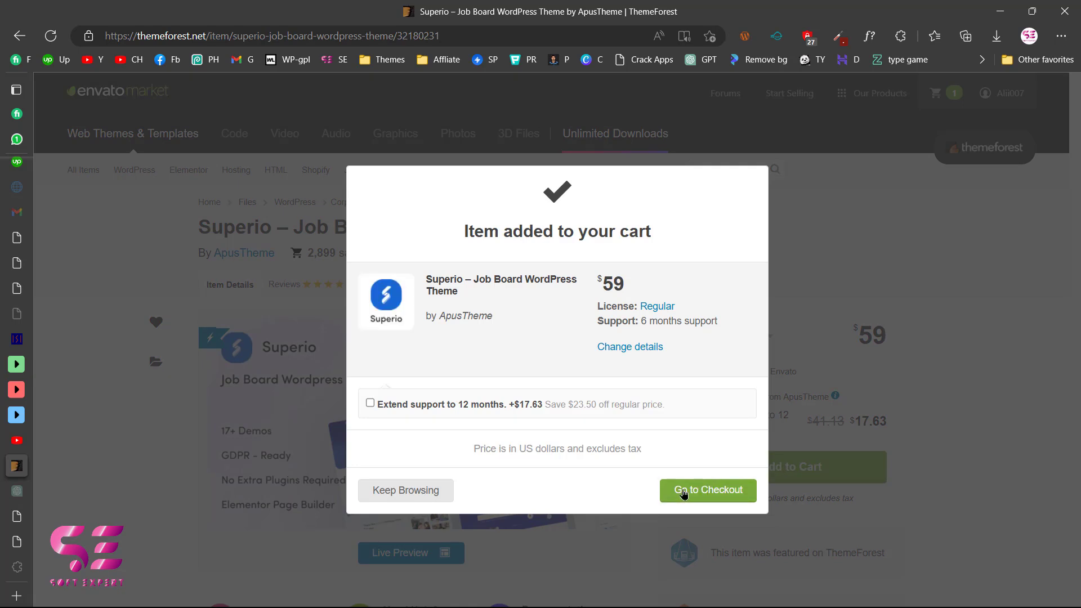
Step: Check out and pay for the $59 Superio order, then download the theme files from the confirmation
left_click(683, 493)
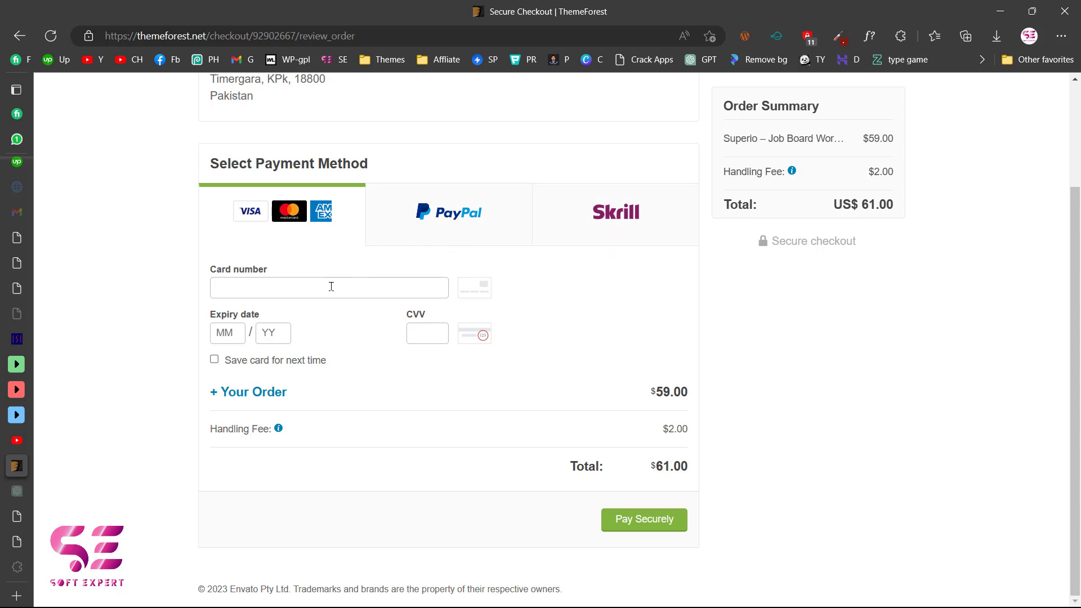
left_click(661, 519)
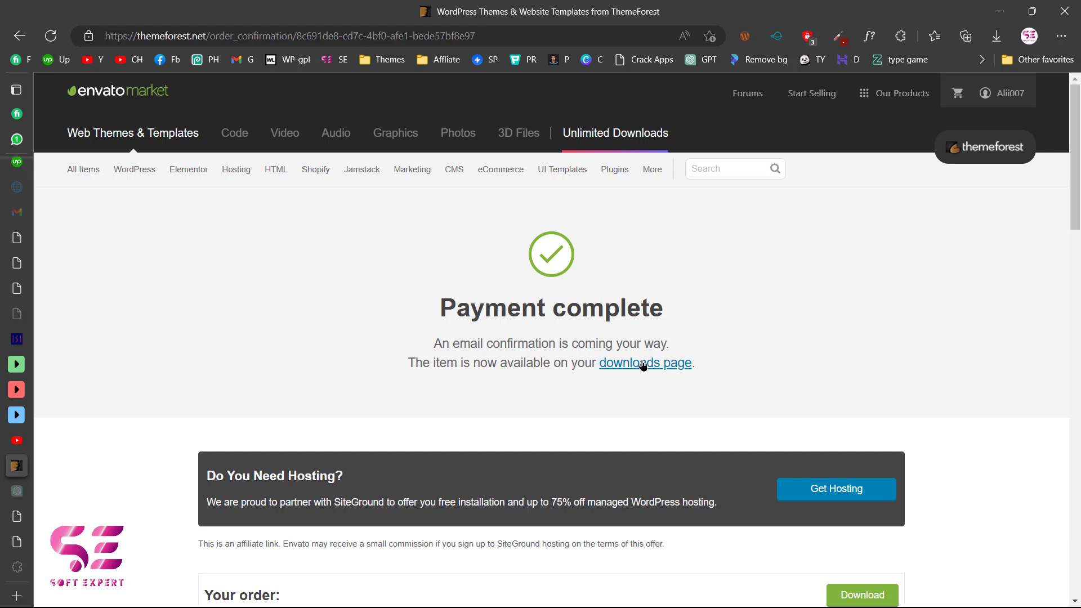
scroll(652, 399, "down", 5)
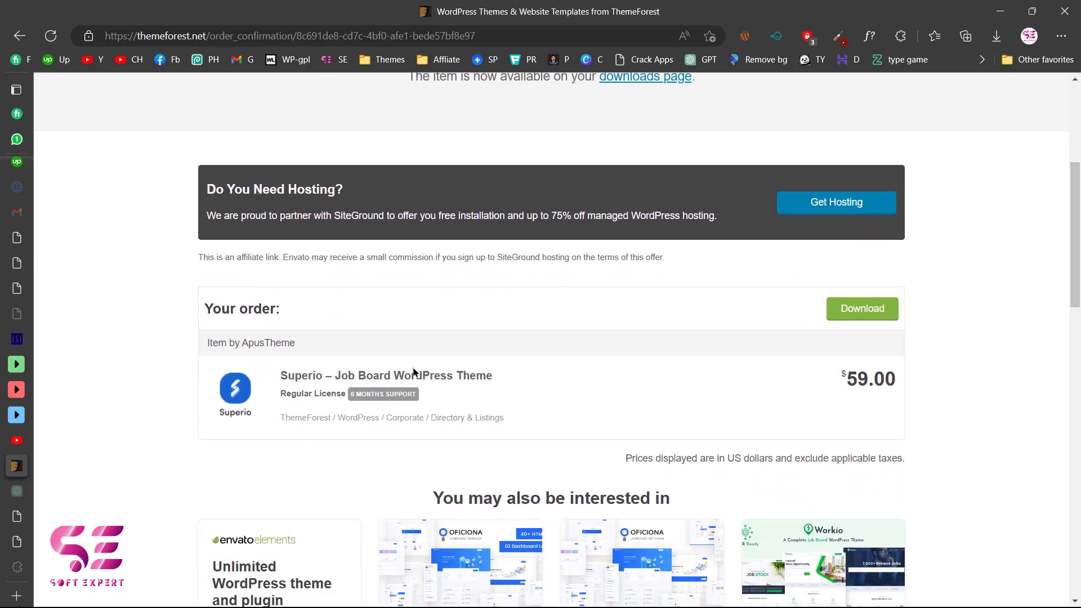
left_click(850, 313)
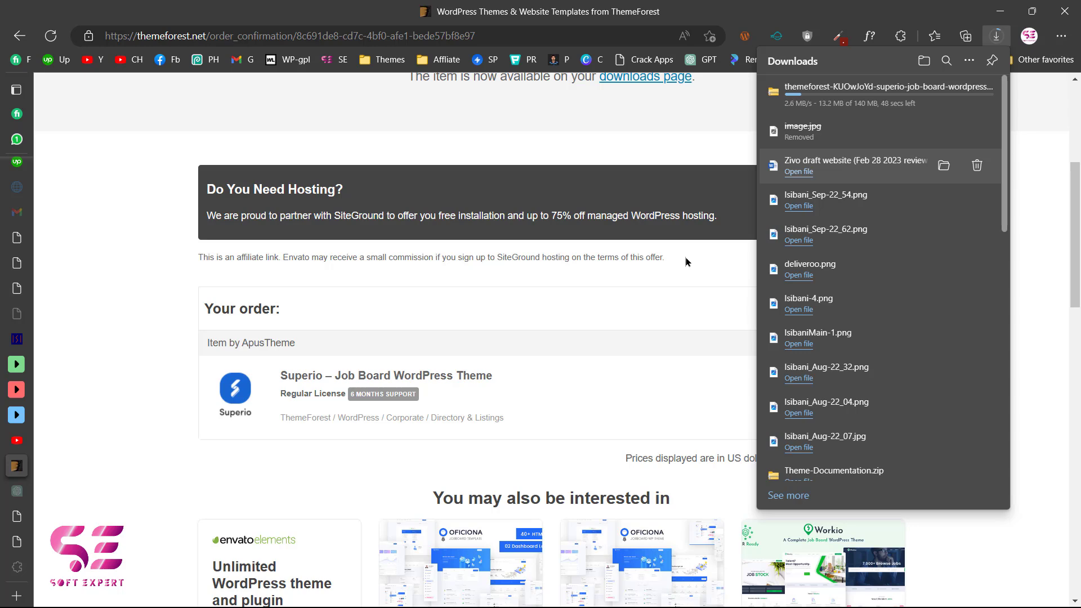
scroll(743, 255, "up", 3)
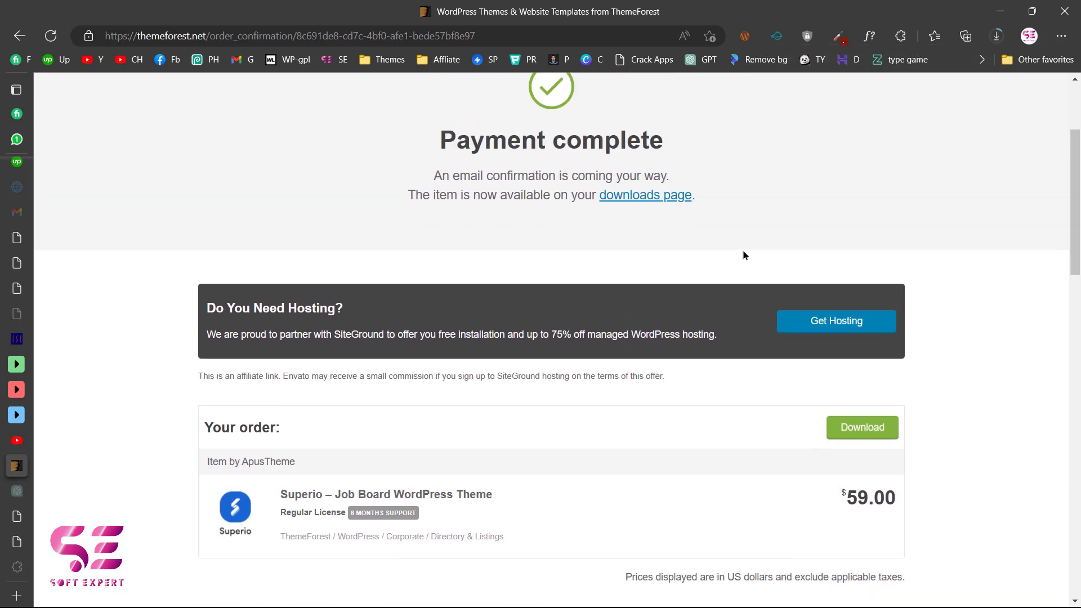
Step: Download Superio's License certificate & purchase code (PDF) from the purchased-items downloads page
left_click(658, 236)
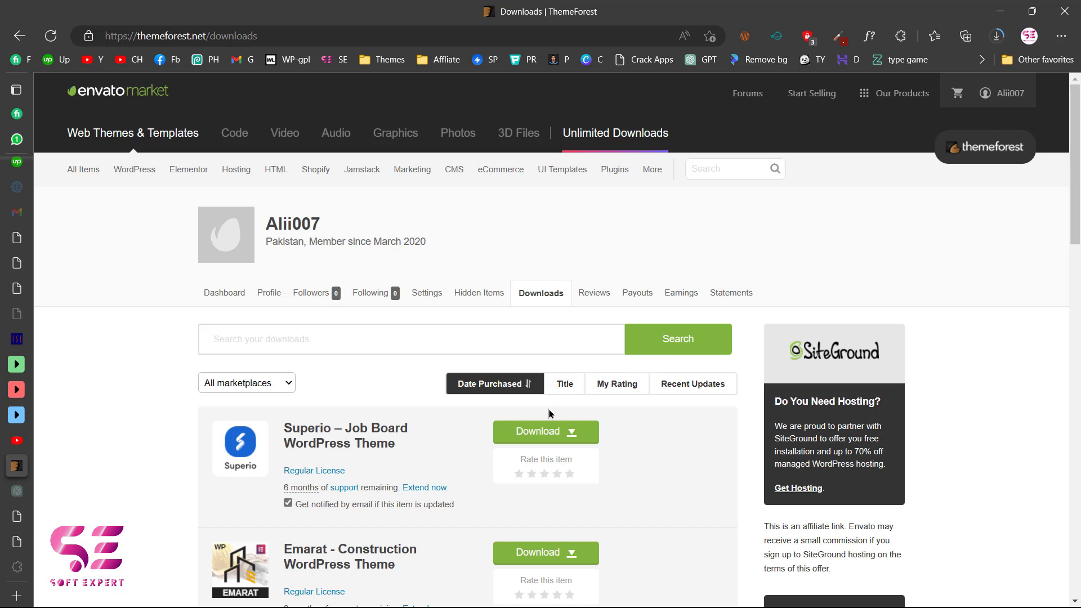
left_click(571, 433)
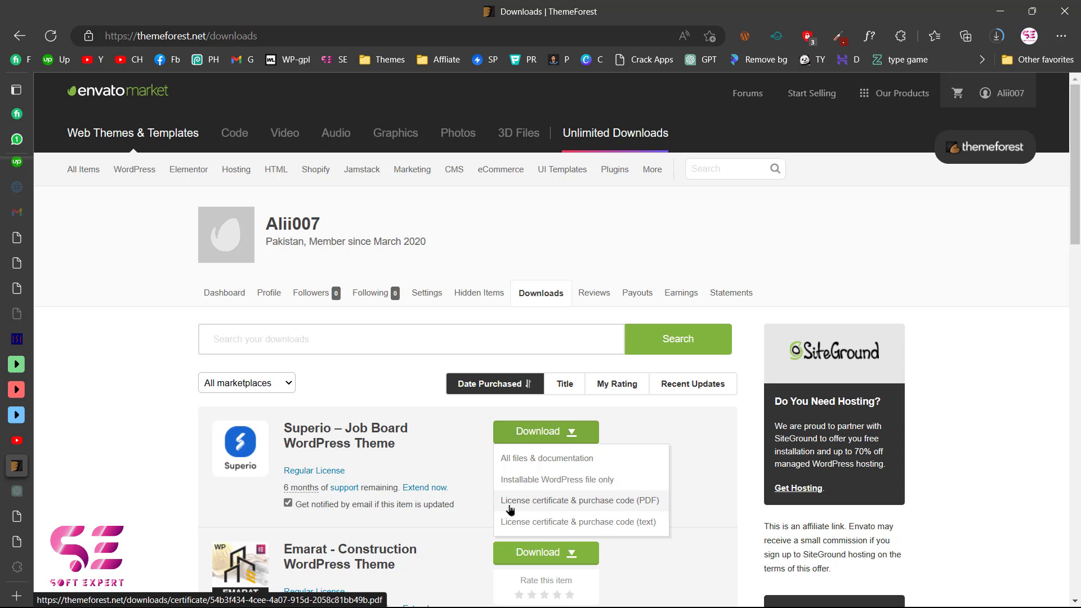
left_click(590, 508)
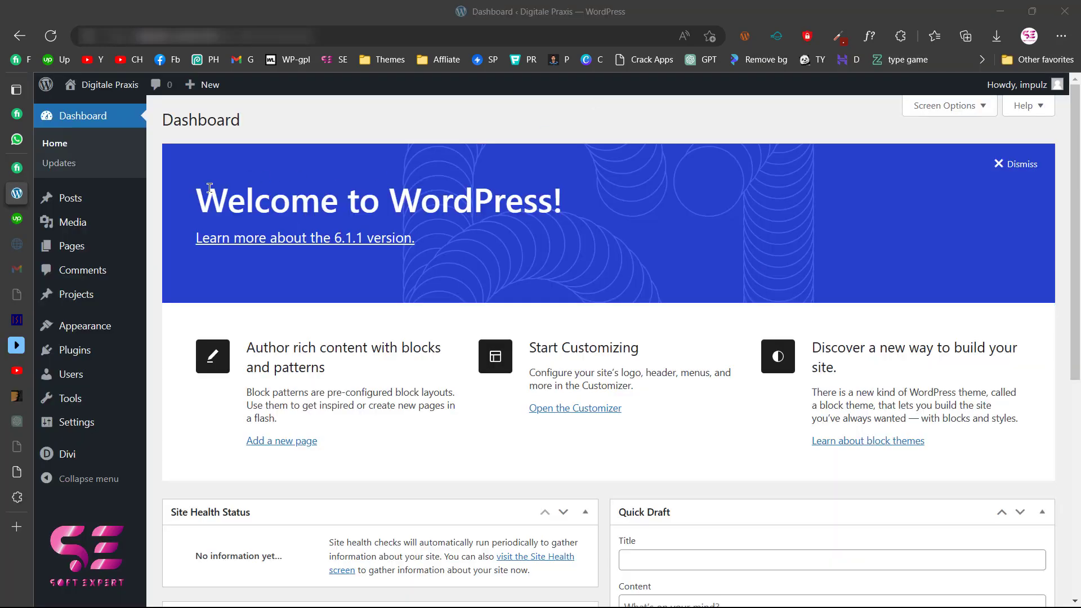
Step: Open Appearance > Themes from the Dashboard, showing Divi 4.4.0 as active
mouse_move(83, 356)
mouse_move(99, 337)
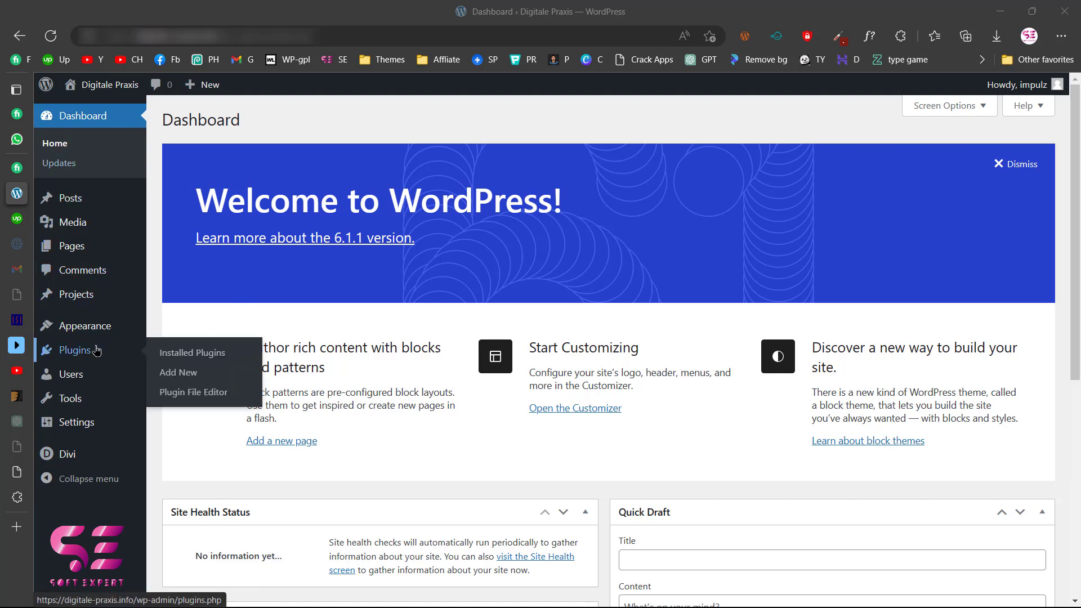
left_click(80, 330)
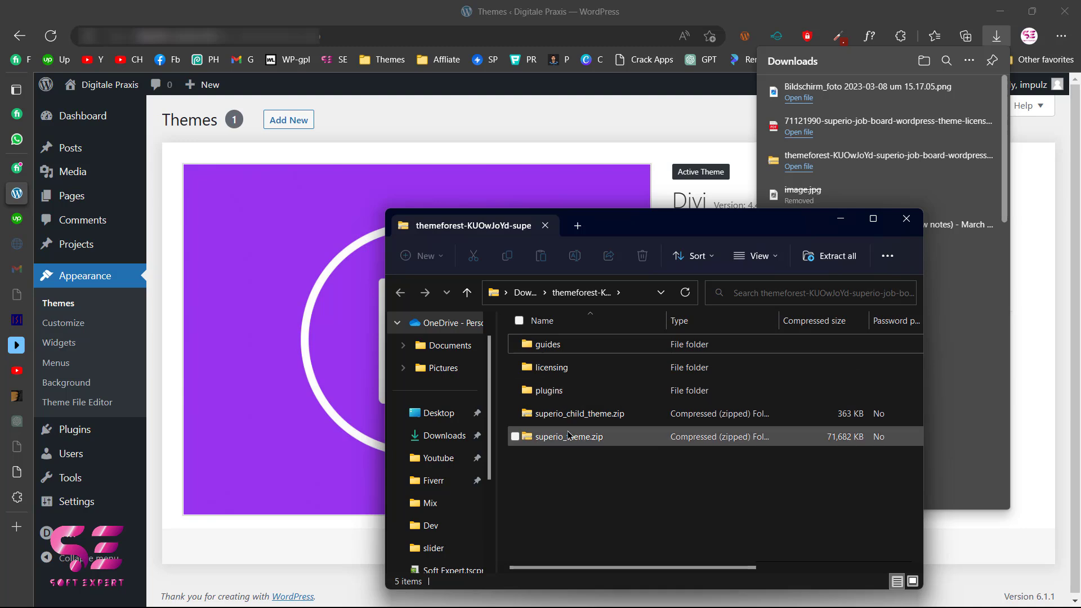
Step: Extract the themeforest Superio zip in Downloads into its own folder
left_click(526, 293)
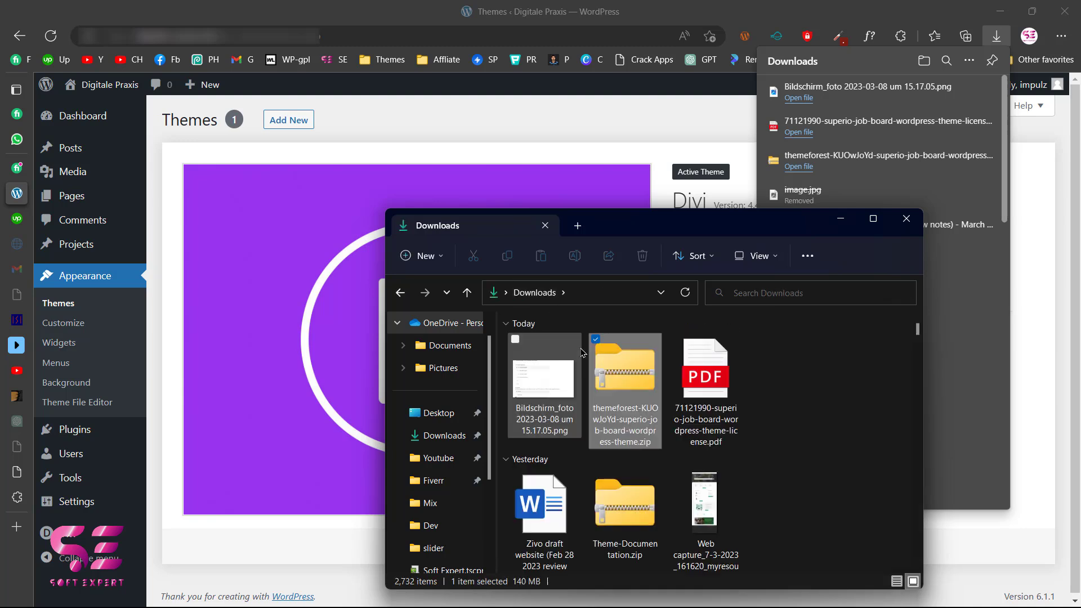
right_click(623, 383)
left_click(673, 171)
left_click(644, 454)
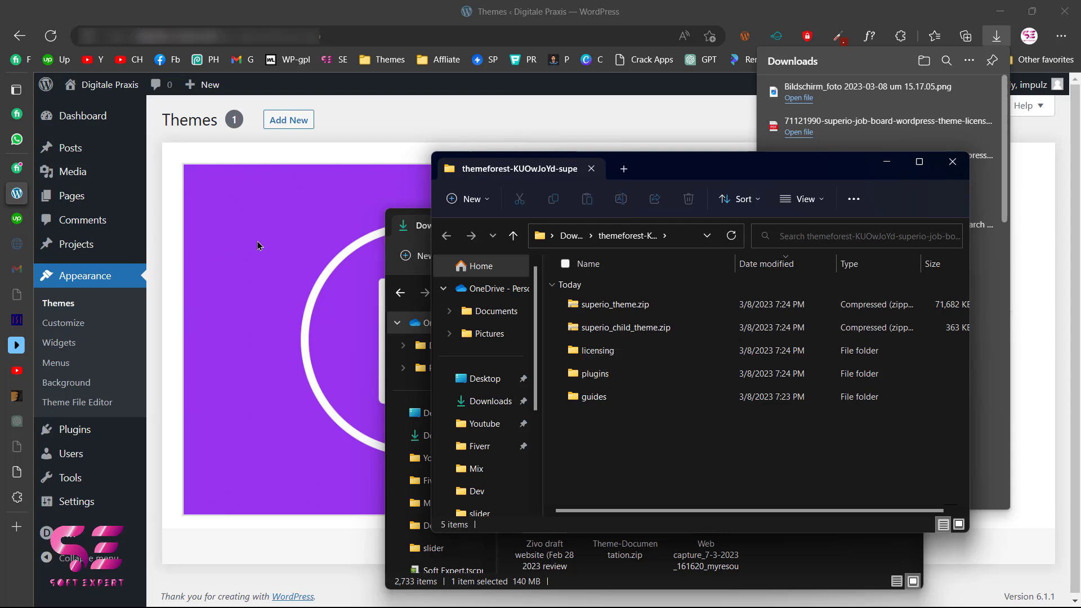
Step: Upload superio_theme.zip through Add New > Upload Theme and install it
left_click(290, 120)
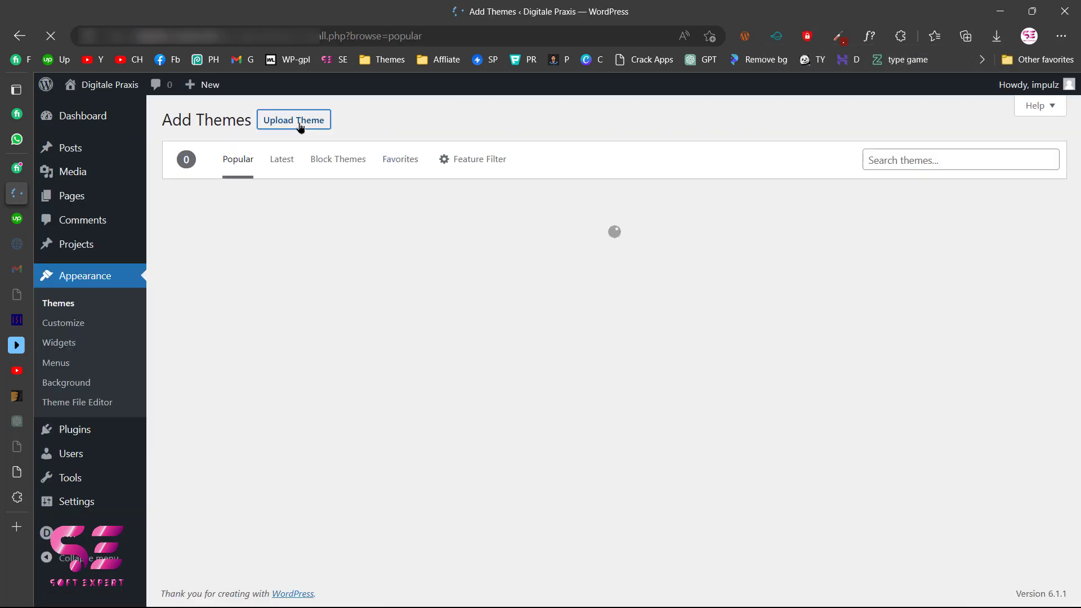
left_click(301, 125)
left_click(517, 246)
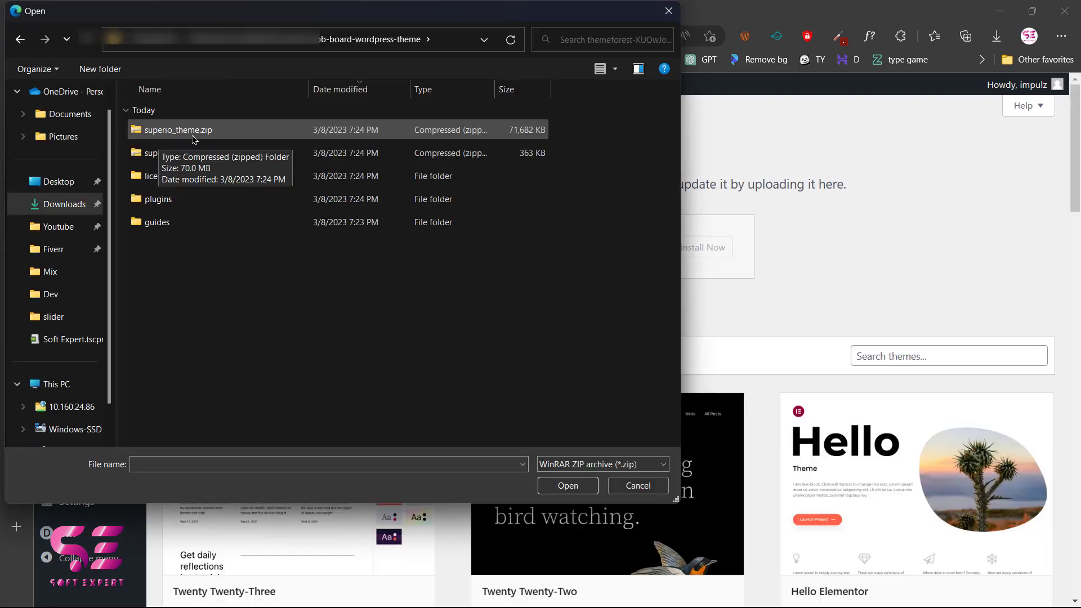
left_click(151, 134)
left_click(565, 485)
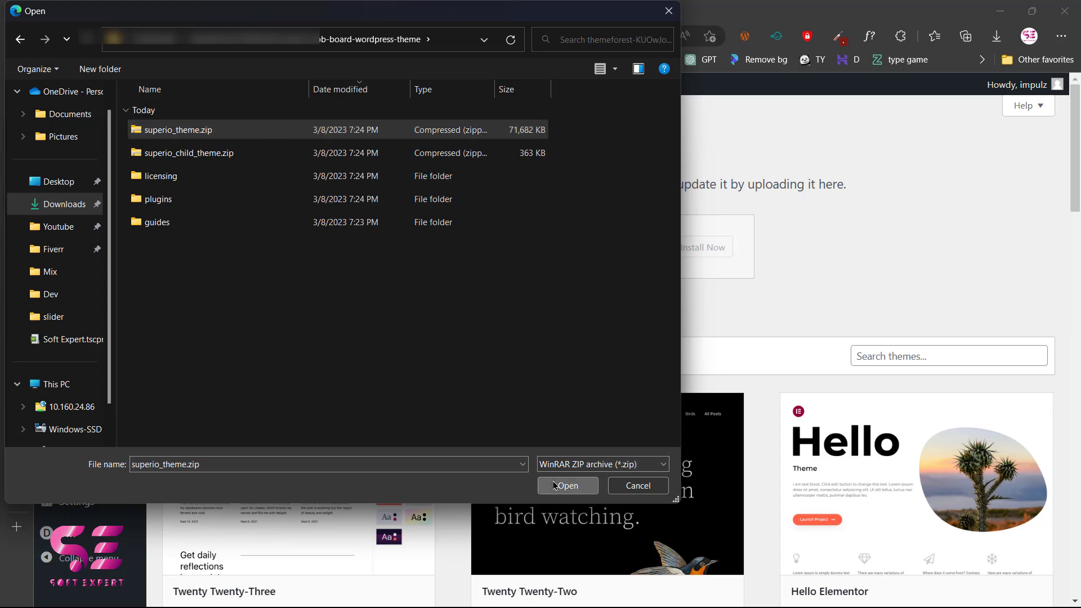
left_click(693, 255)
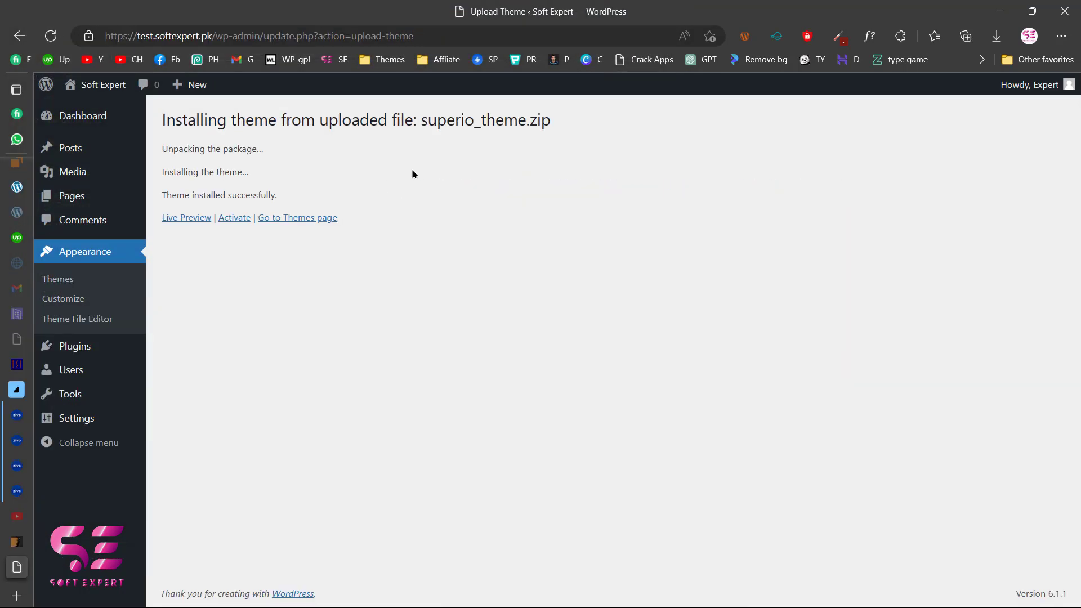
Step: Upload superio_child_theme.zip as another new theme and install it
left_click(87, 284)
left_click(286, 117)
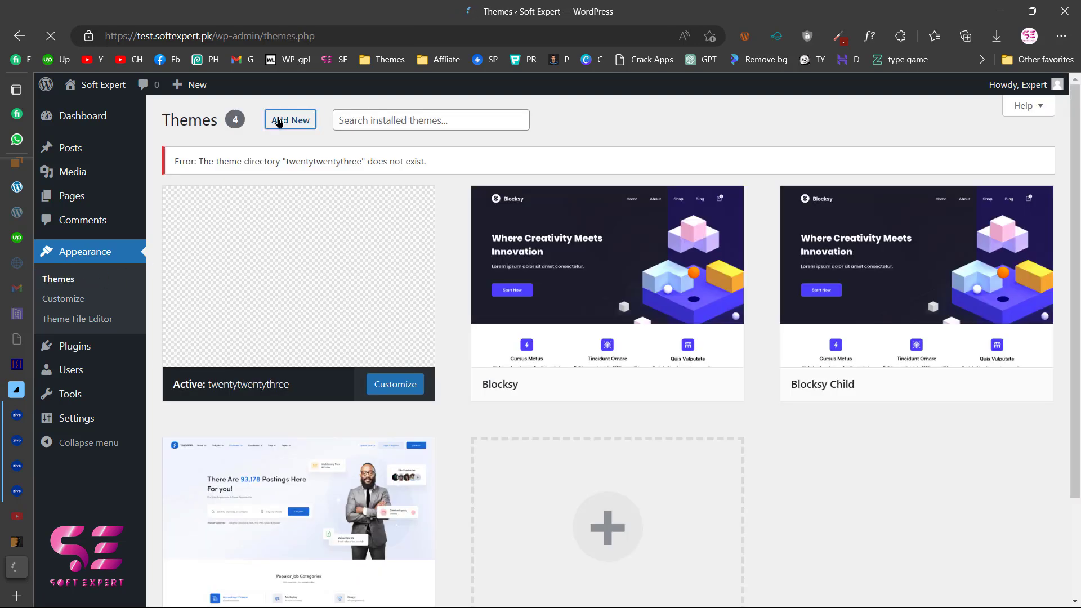
left_click(522, 249)
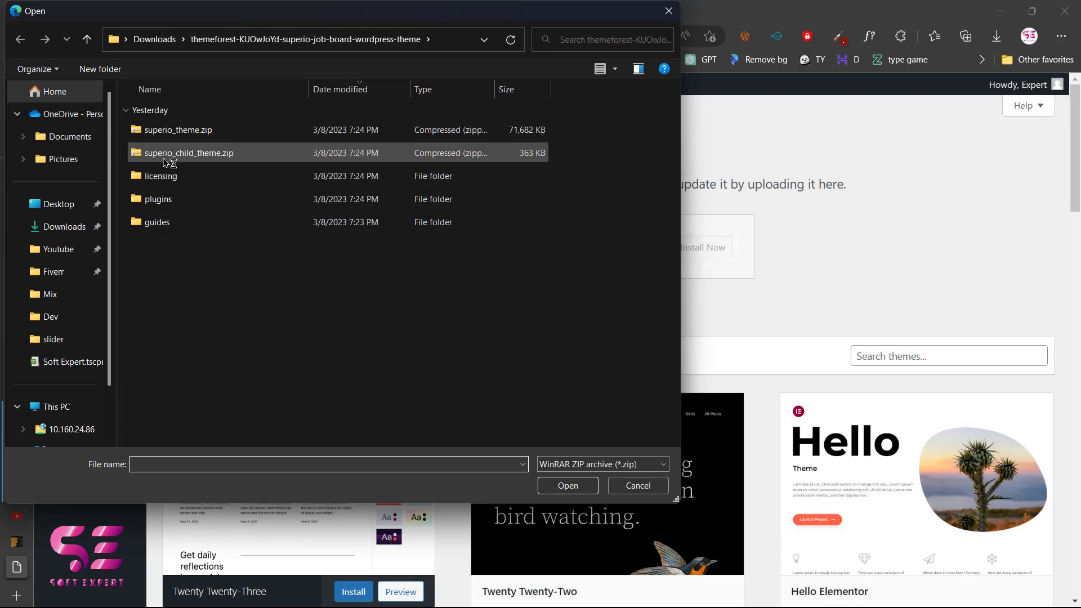
left_click(197, 156)
left_click(572, 483)
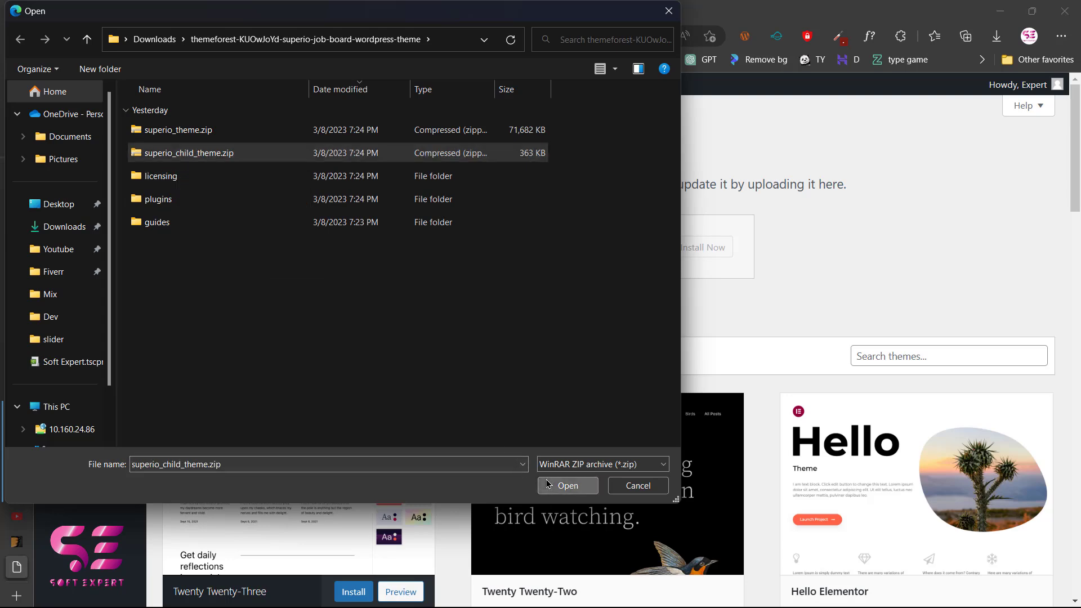
left_click(701, 250)
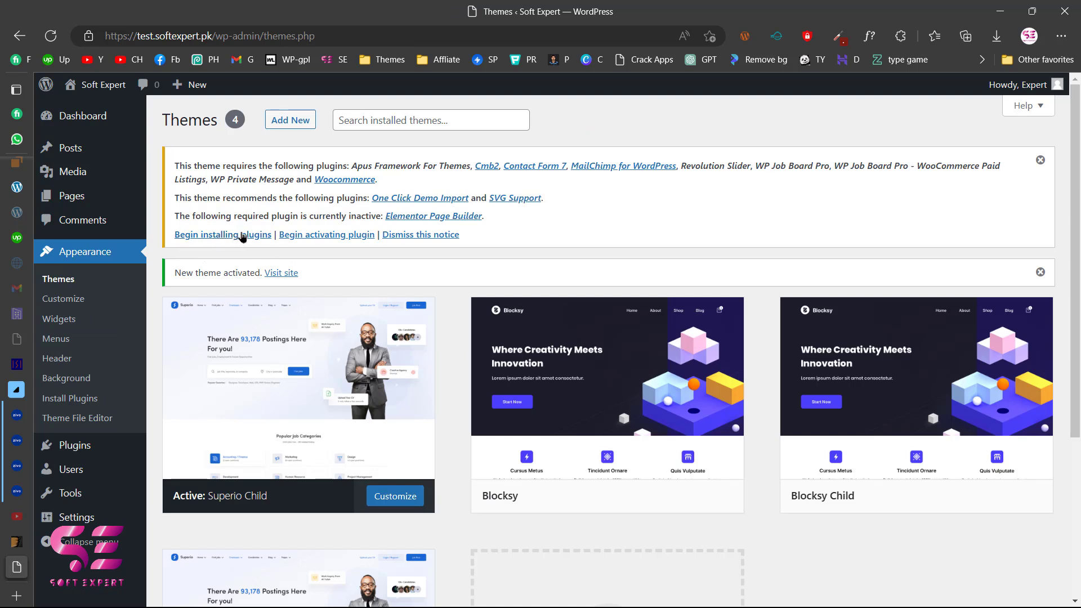
Step: Select all required Superio plugins and bulk-install them
left_click(219, 237)
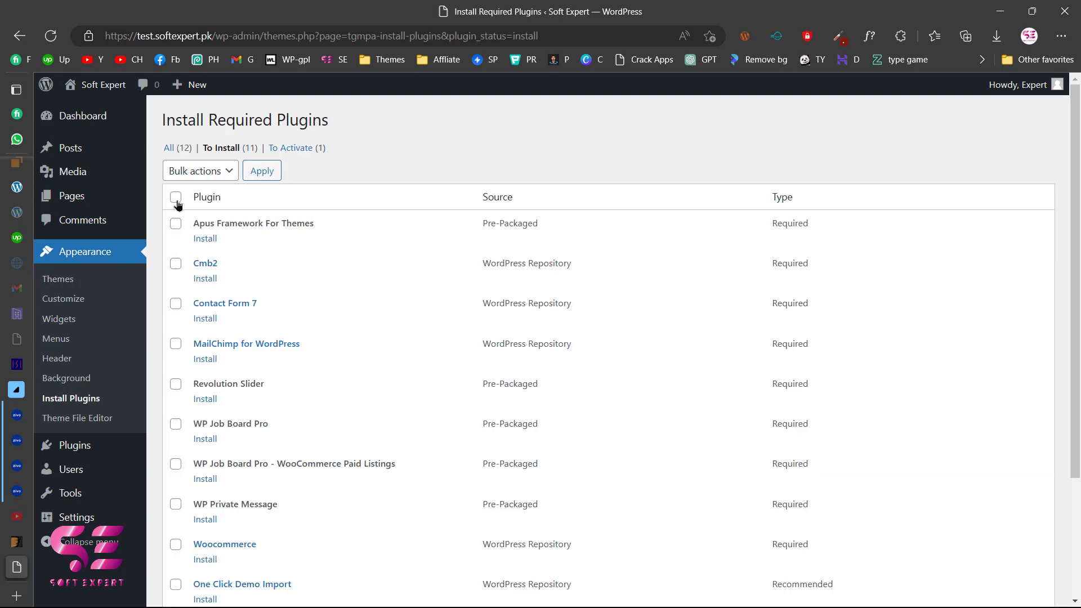
left_click(176, 197)
left_click(225, 172)
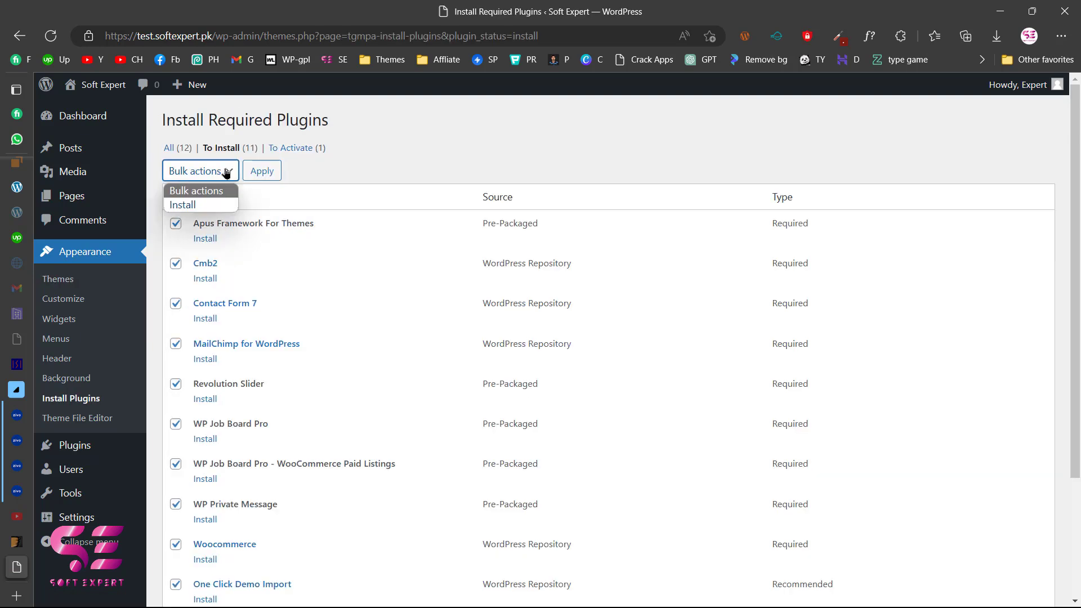
left_click(176, 207)
left_click(262, 172)
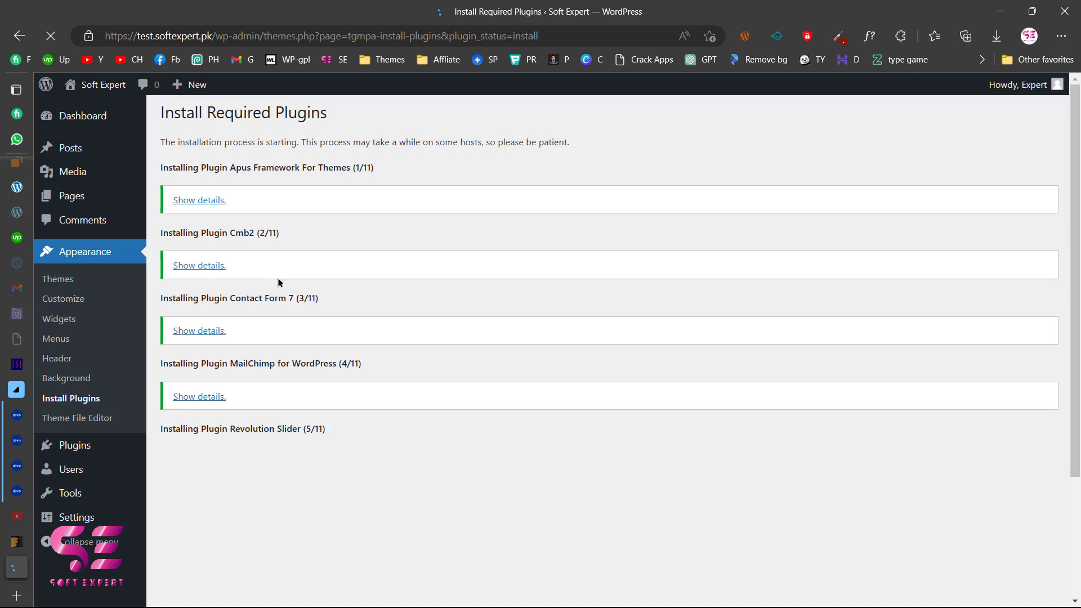
Step: Bulk-activate all the installed required plugins and go back to the Dashboard
scroll(383, 366, "down", 5)
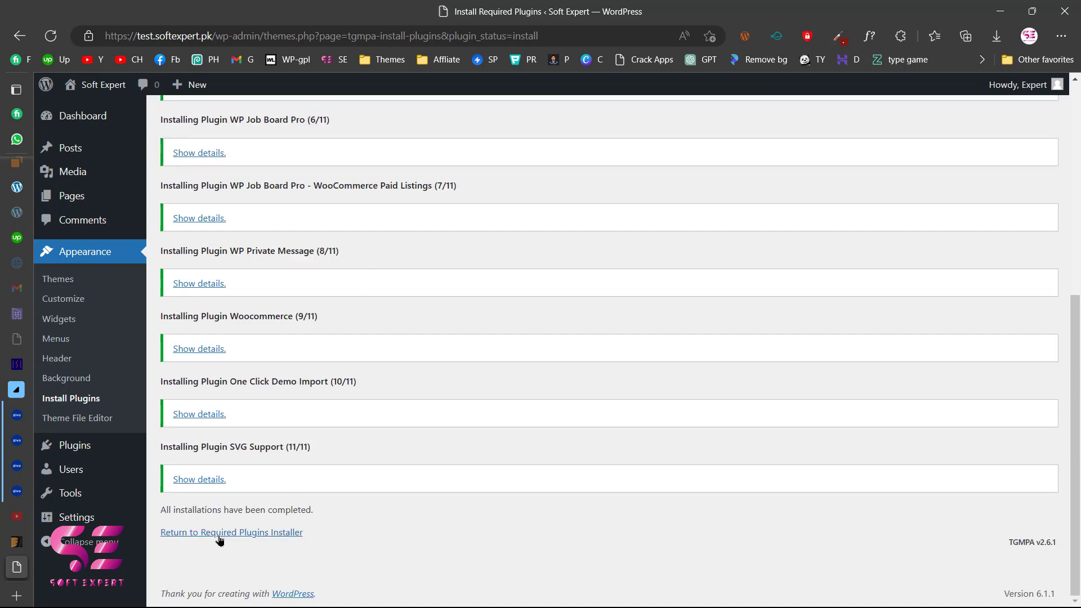
left_click(254, 532)
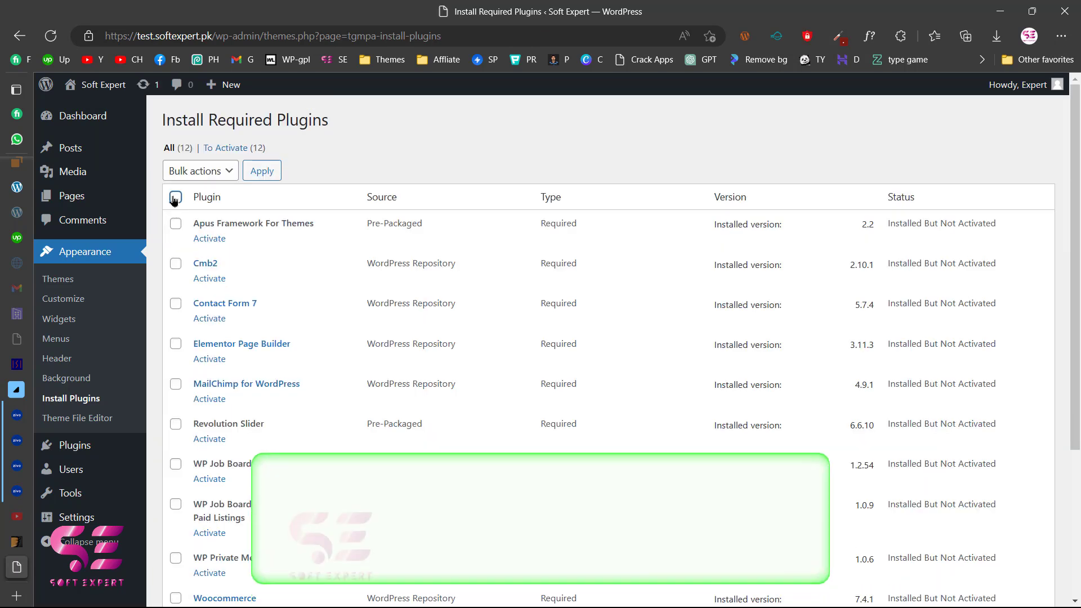
left_click(201, 177)
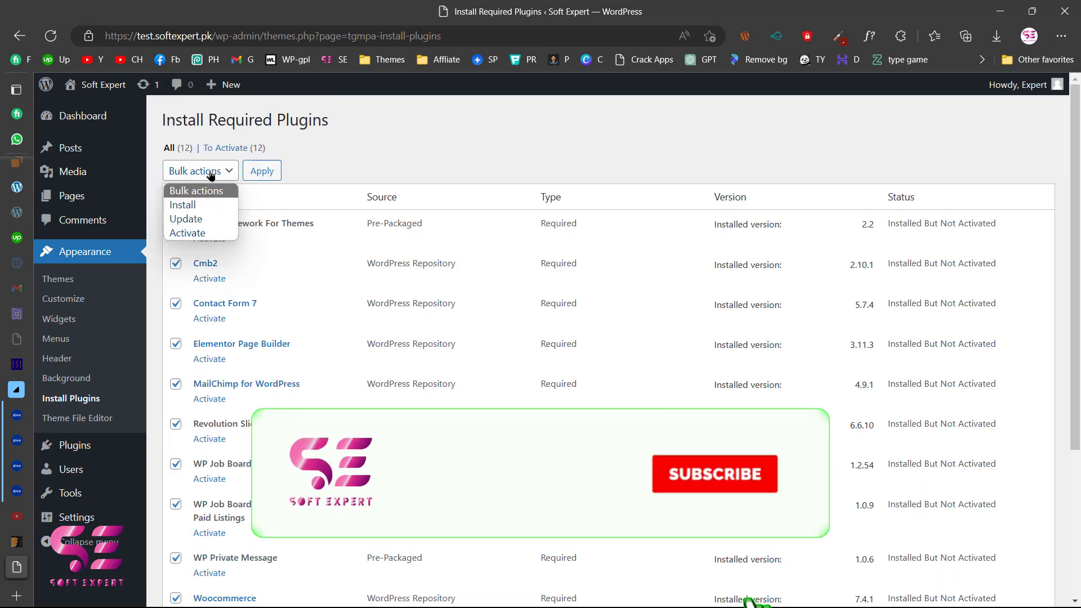
left_click(196, 236)
left_click(265, 170)
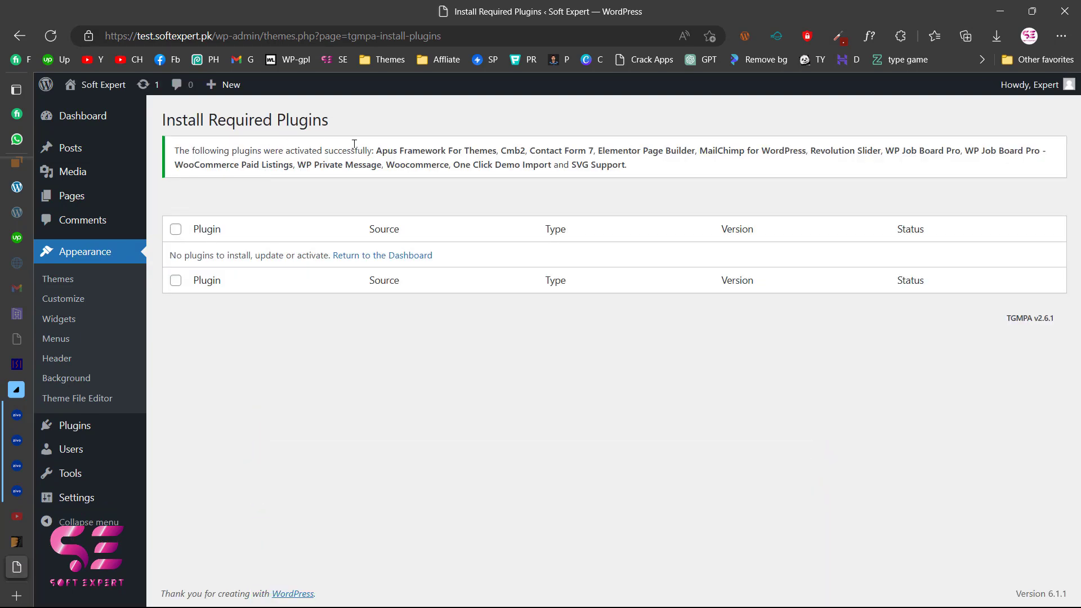
left_click(379, 255)
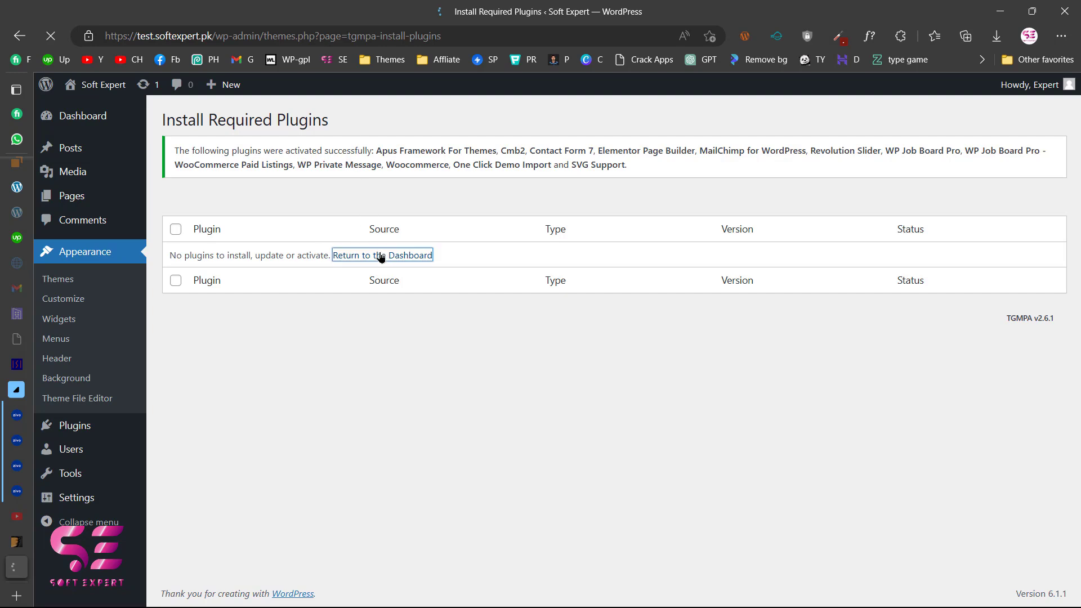
Step: Open the live site in a new tab, then switch back to the WordPress Dashboard
right_click(103, 85)
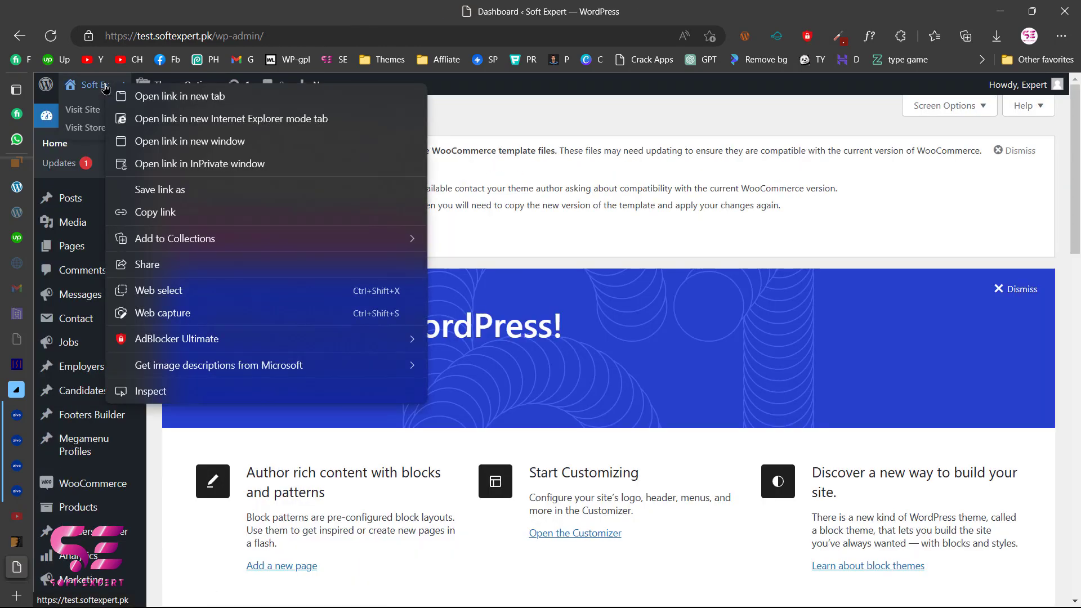
left_click(141, 97)
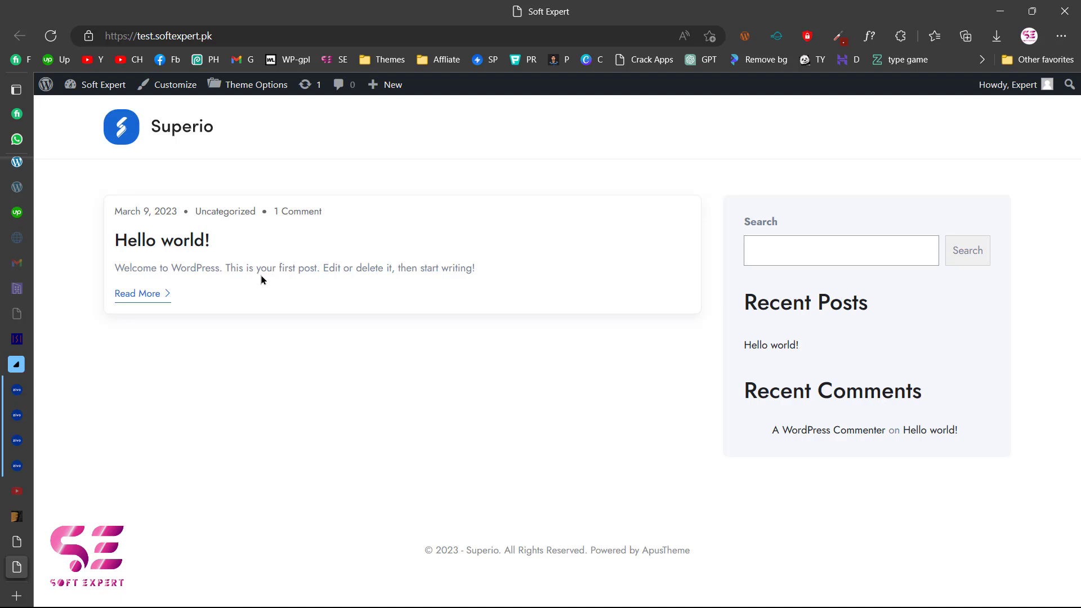
left_click(17, 541)
scroll(84, 484, "down", 2)
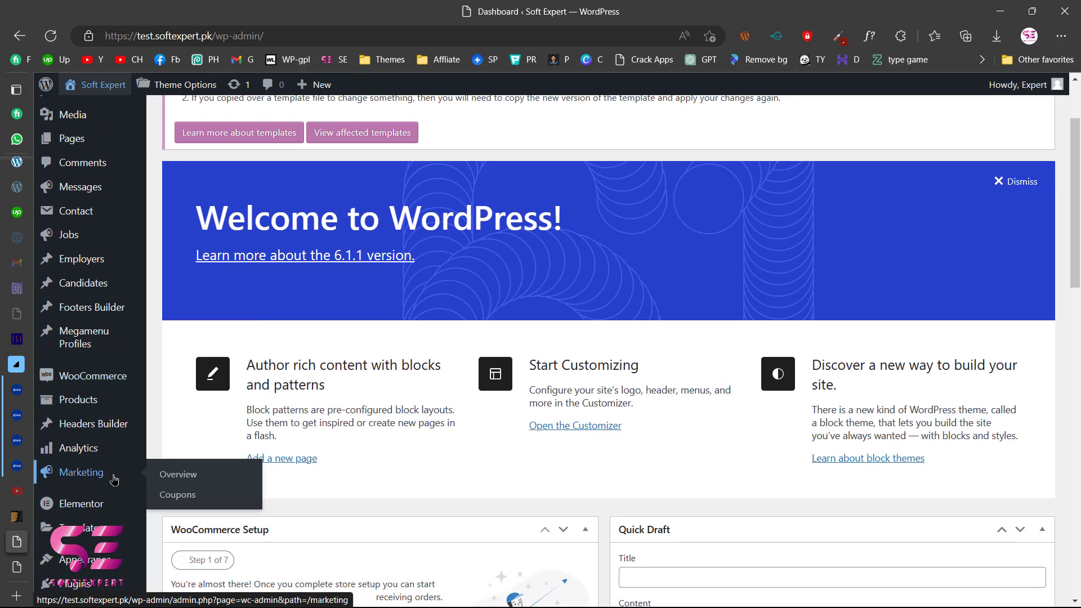
Step: Open Appearance > Import Demo Data and browse the available Superio demos
mouse_move(96, 557)
left_click(204, 547)
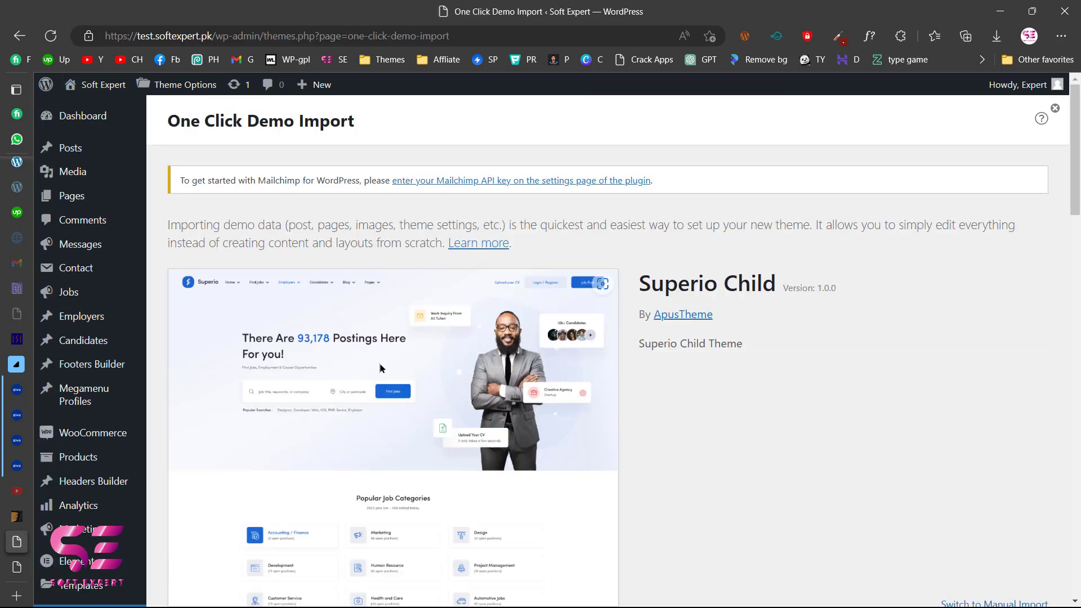
scroll(377, 369, "down", 6)
mouse_move(519, 336)
scroll(519, 337, "down", 12)
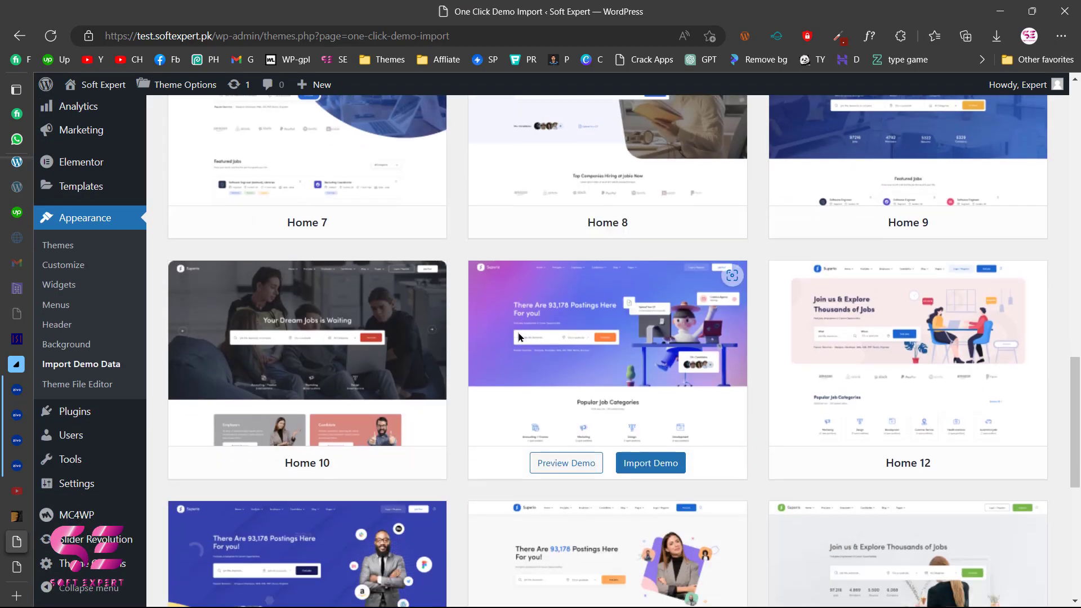
scroll(518, 331, "down", 7)
scroll(605, 489, "up", 2)
scroll(605, 489, "up", 12)
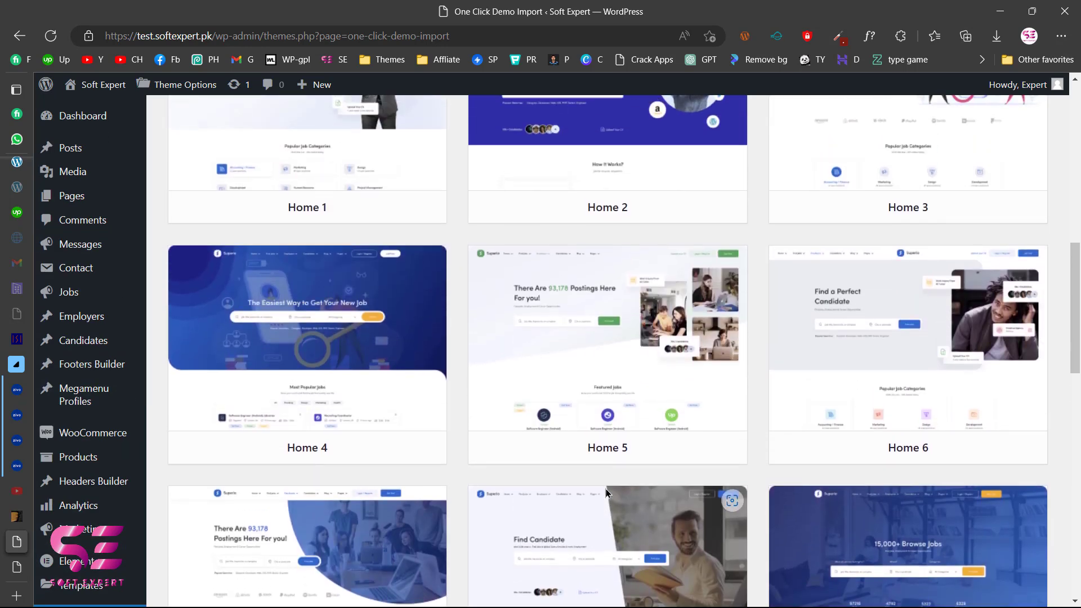
scroll(606, 489, "up", 1)
mouse_move(559, 294)
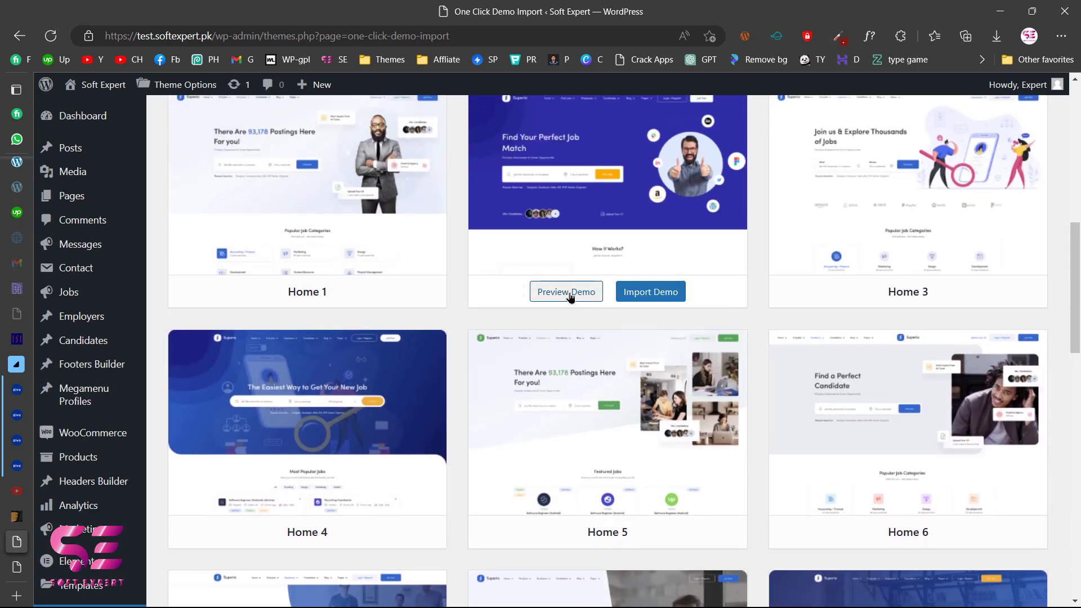
scroll(562, 297, "up", 3)
Step: Import the Home 1 demo via Continue & Import, then visit the site once complete
mouse_move(367, 310)
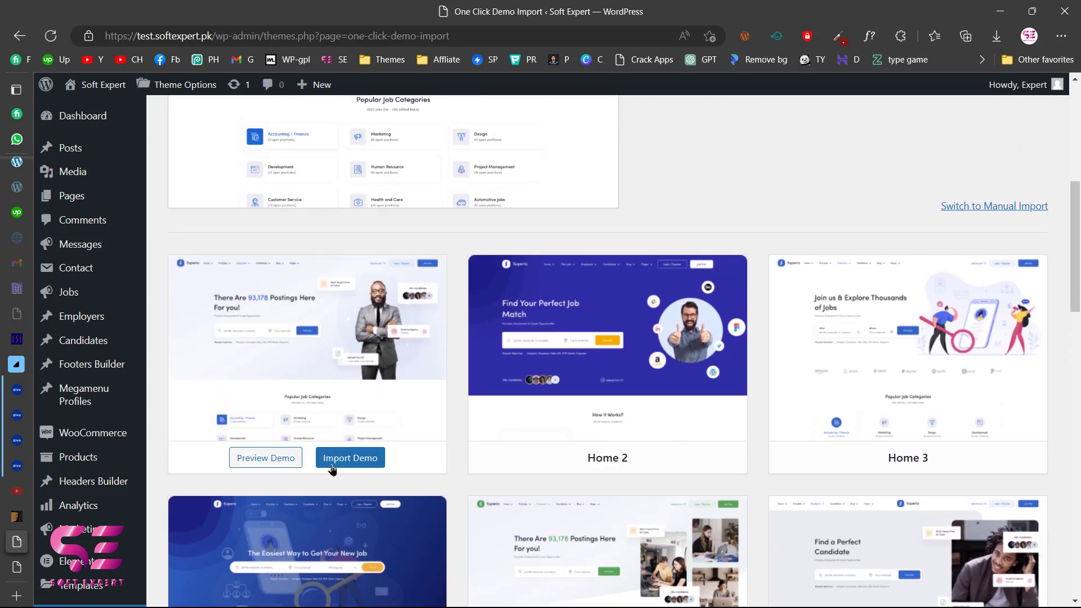
left_click(366, 459)
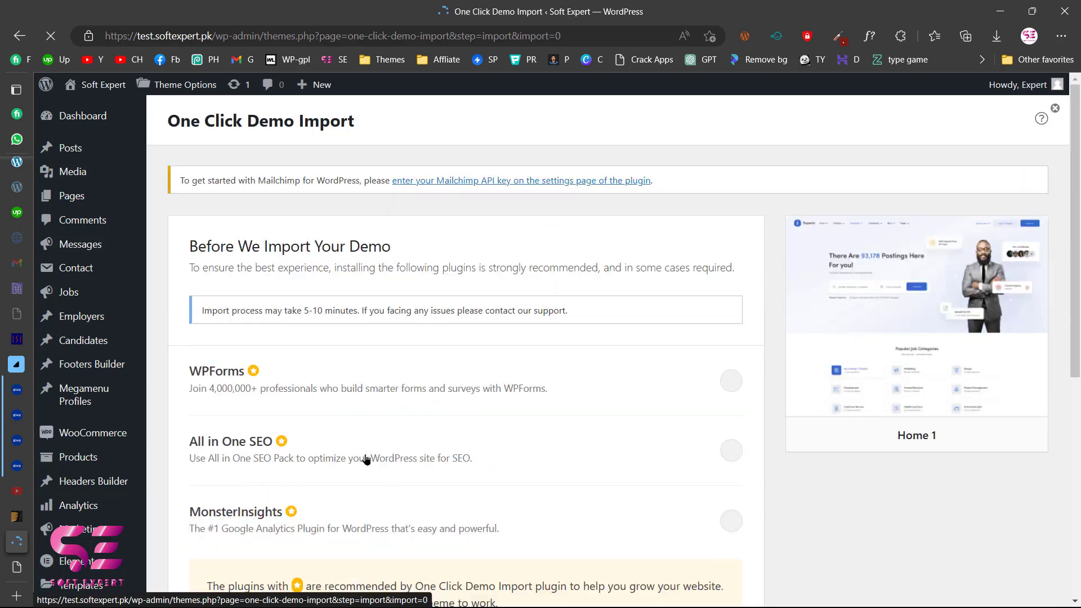
scroll(496, 223, "down", 2)
scroll(518, 370, "down", 1)
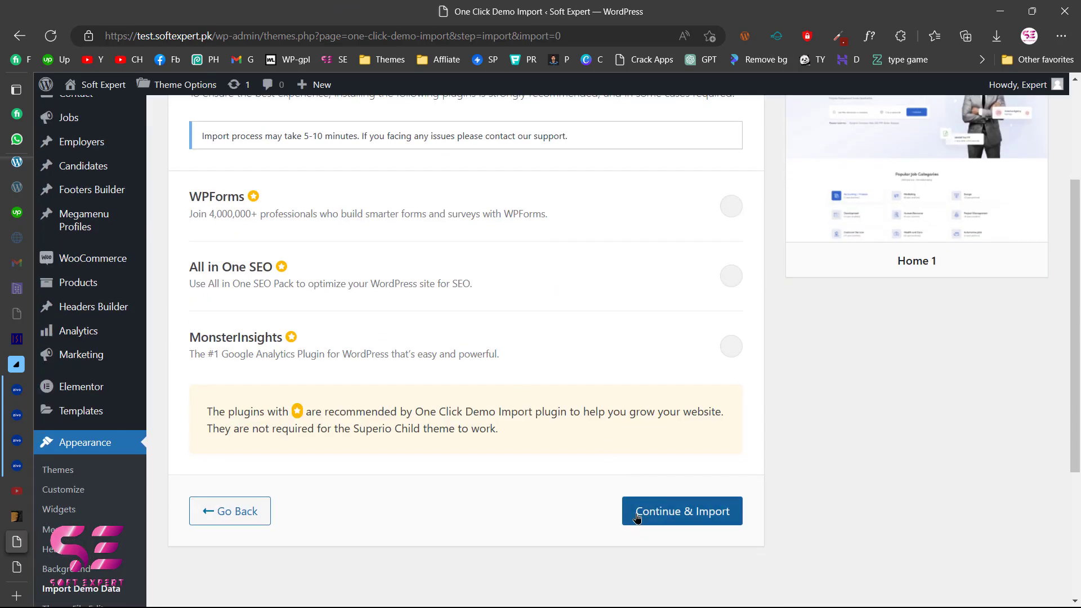
left_click(690, 515)
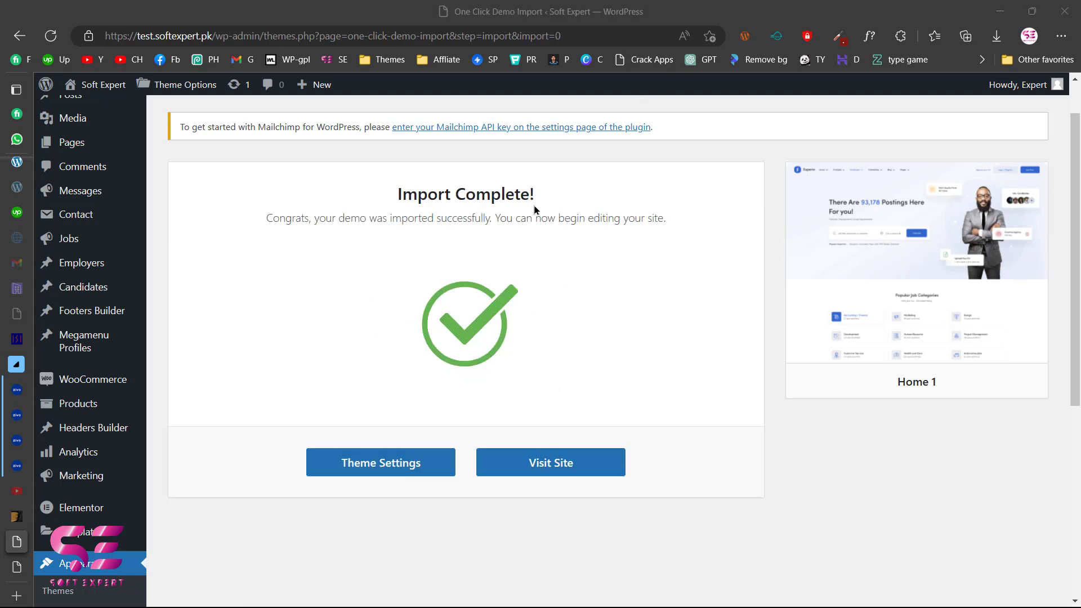
left_click(541, 462)
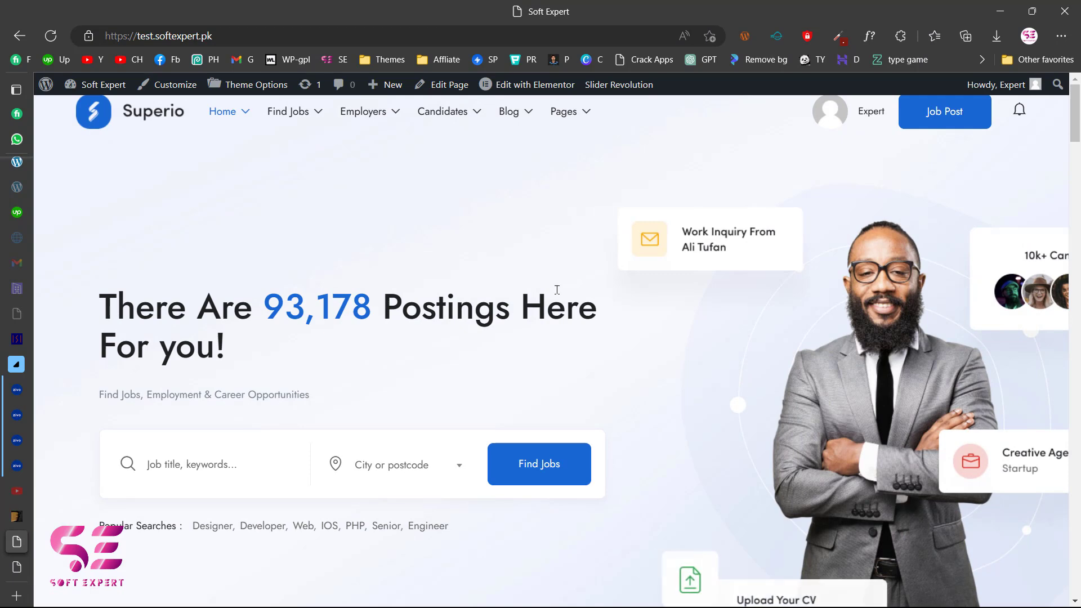
Step: Scroll through the imported Home 1 homepage sections below the 93,178 postings hero
scroll(641, 303, "down", 10)
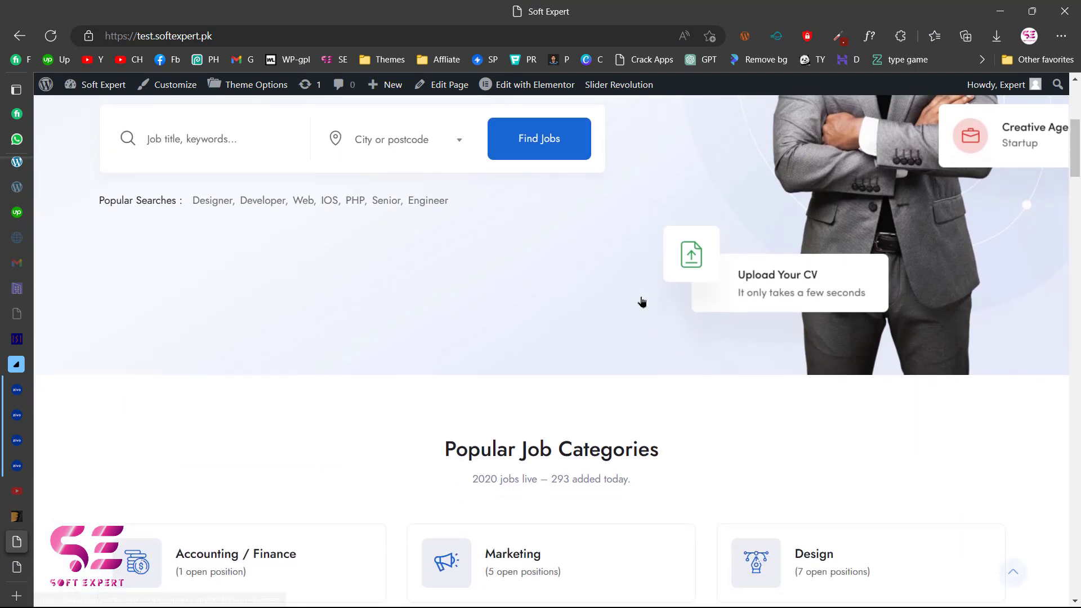
scroll(647, 289, "down", 8)
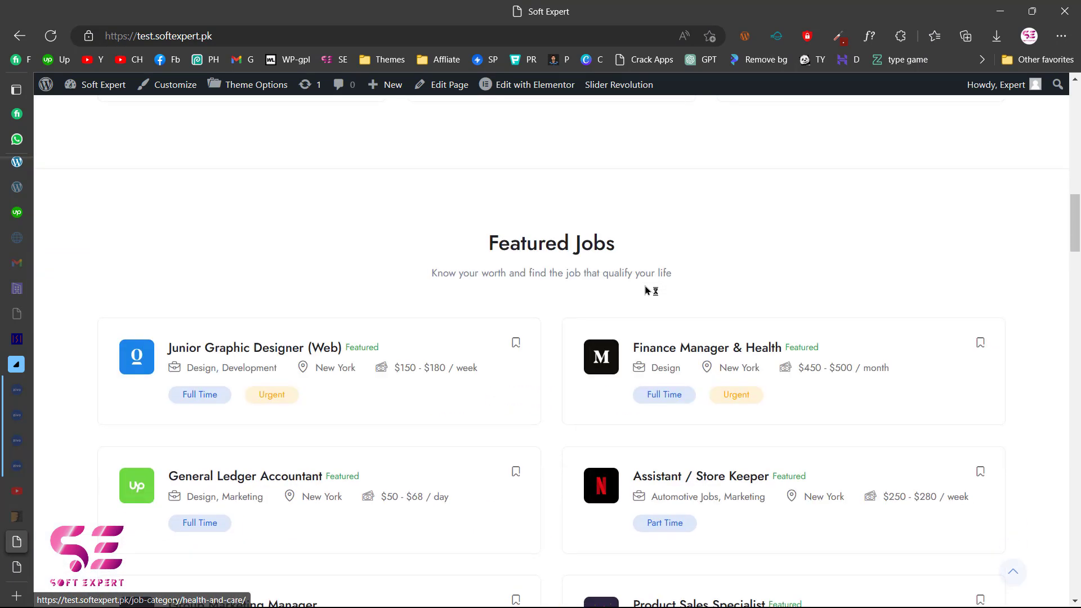
scroll(618, 270, "down", 10)
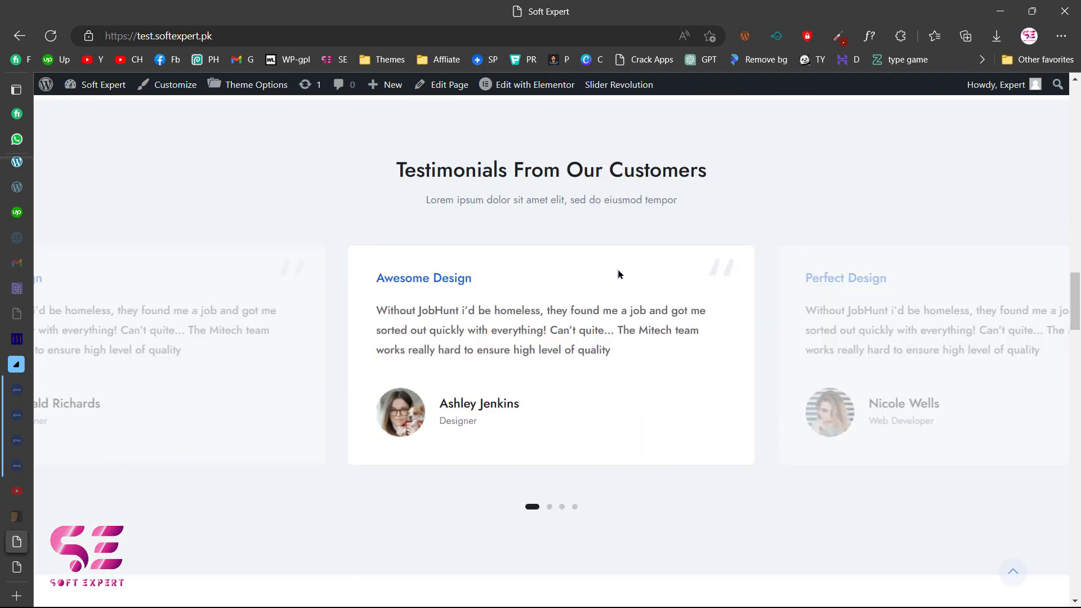
scroll(618, 273, "down", 10)
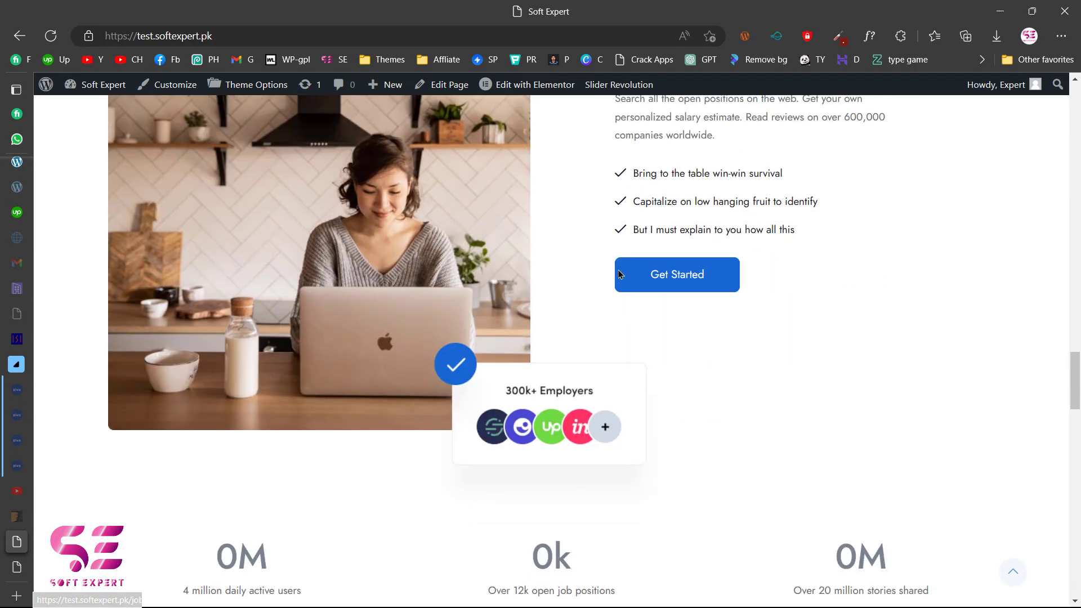
scroll(618, 274, "down", 10)
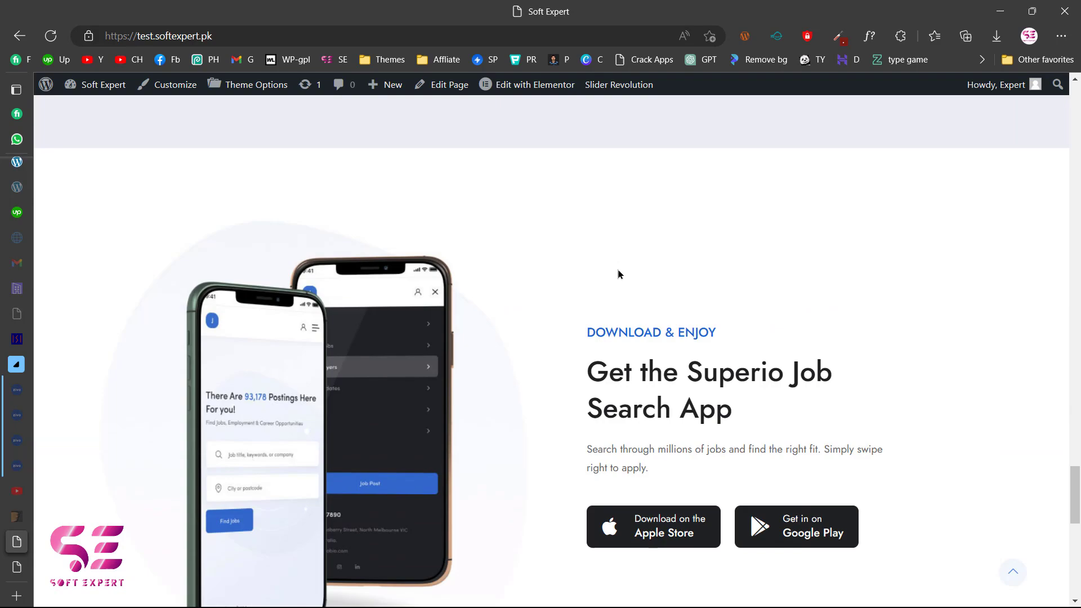
scroll(618, 274, "down", 3)
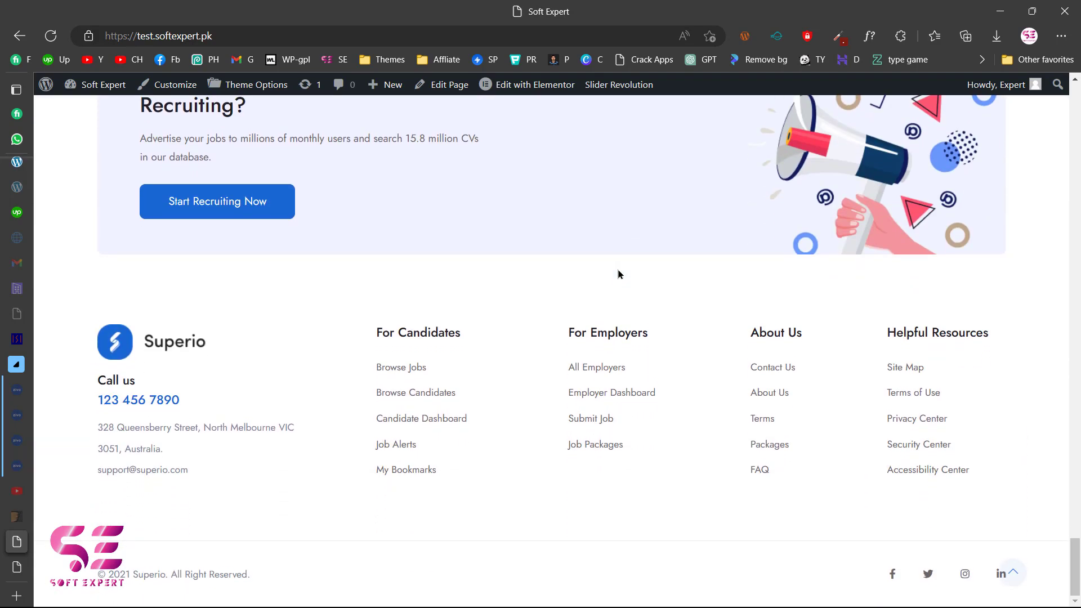
scroll(618, 274, "up", 10)
scroll(618, 274, "up", 15)
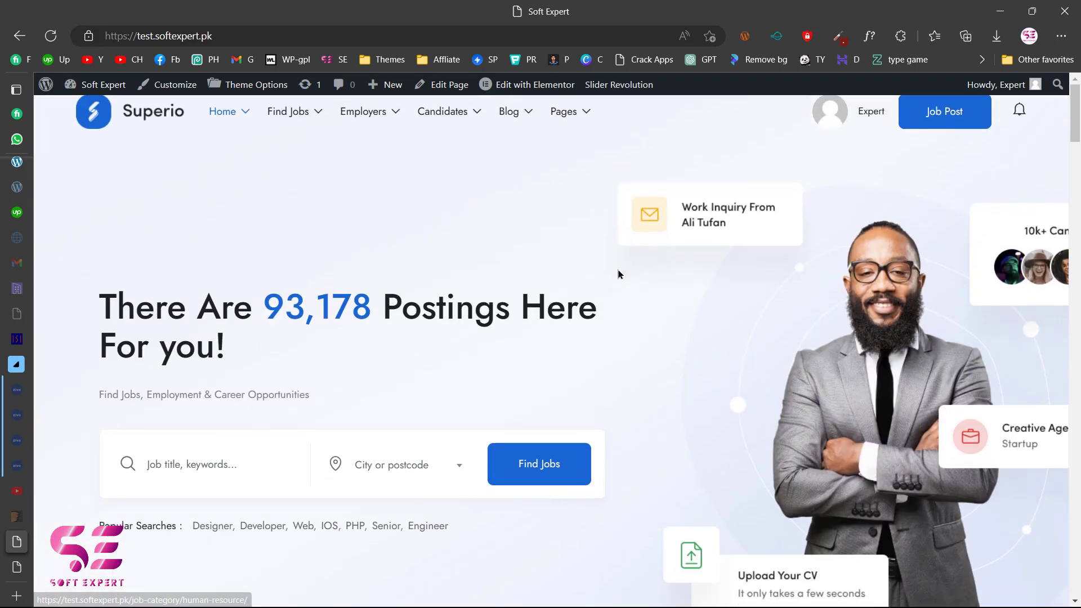
Step: Inspect the Home, Find Jobs, Employers and Candidates menus in the site header
mouse_move(233, 121)
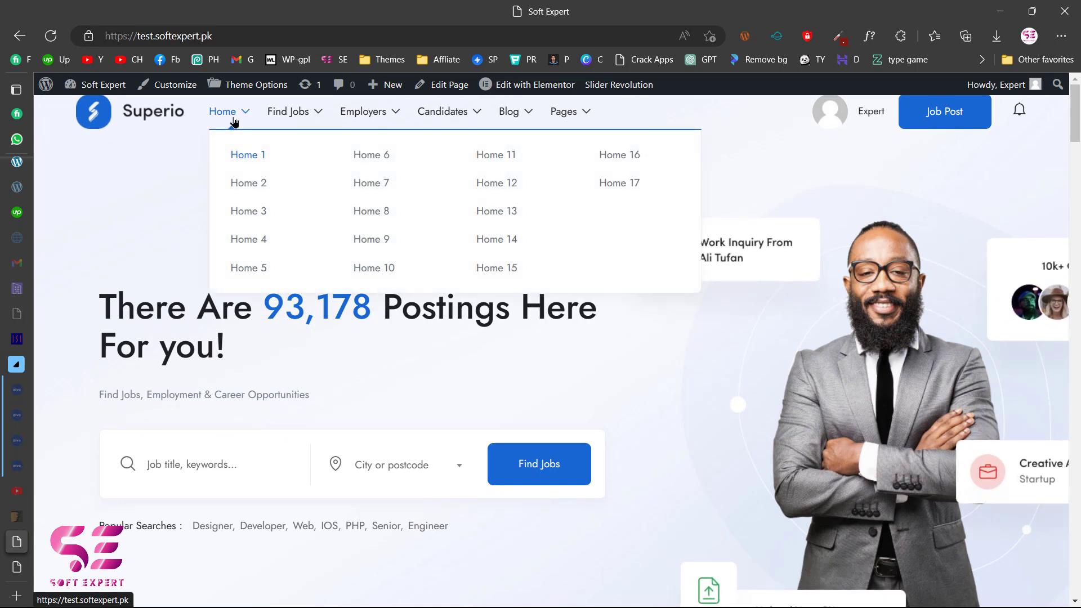
mouse_move(295, 113)
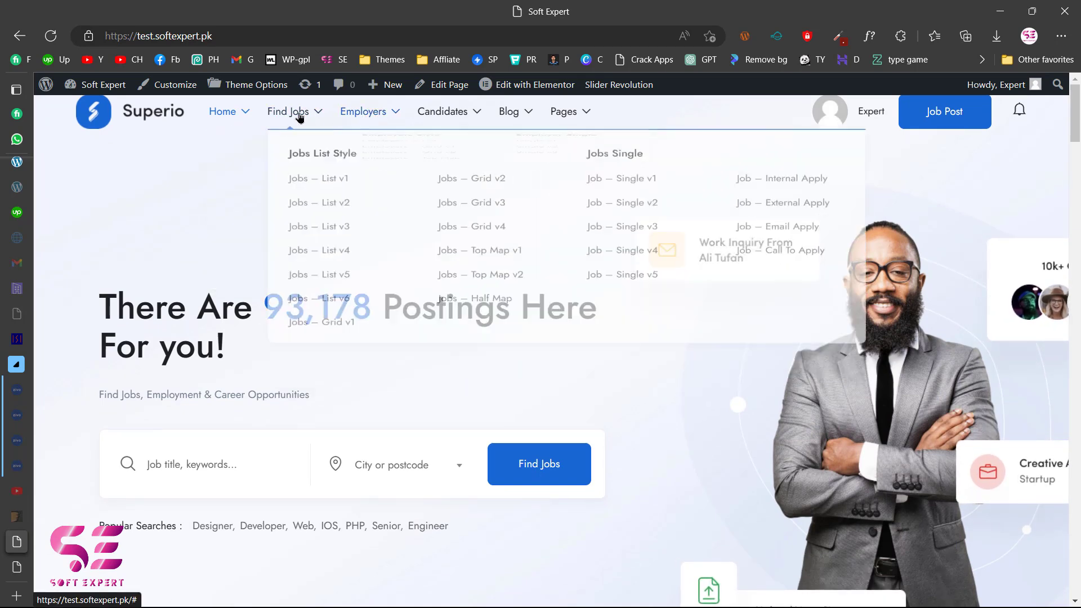
mouse_move(363, 115)
mouse_move(458, 114)
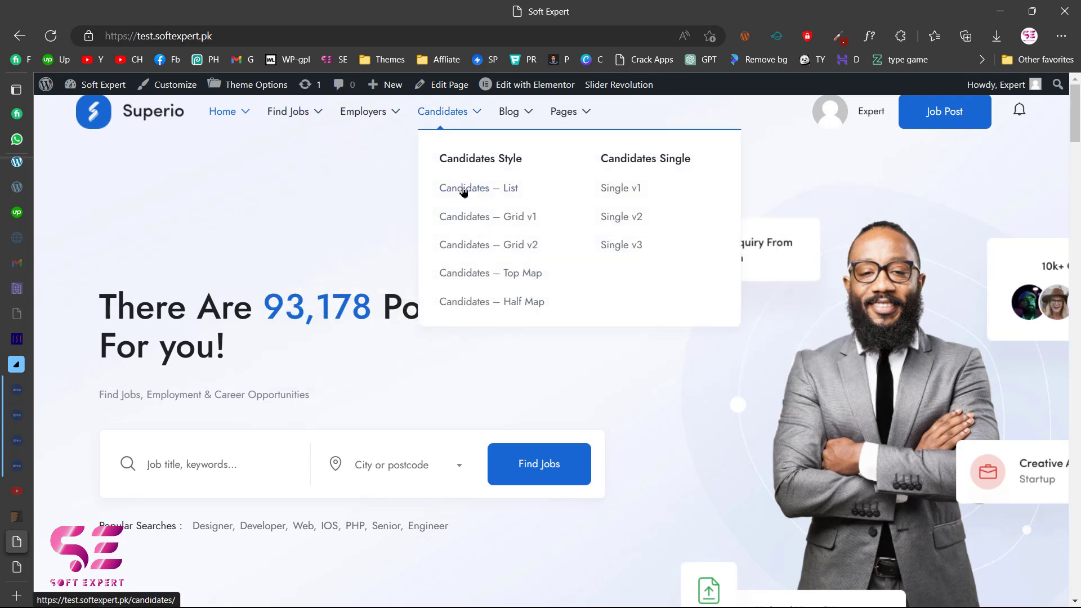
mouse_move(563, 119)
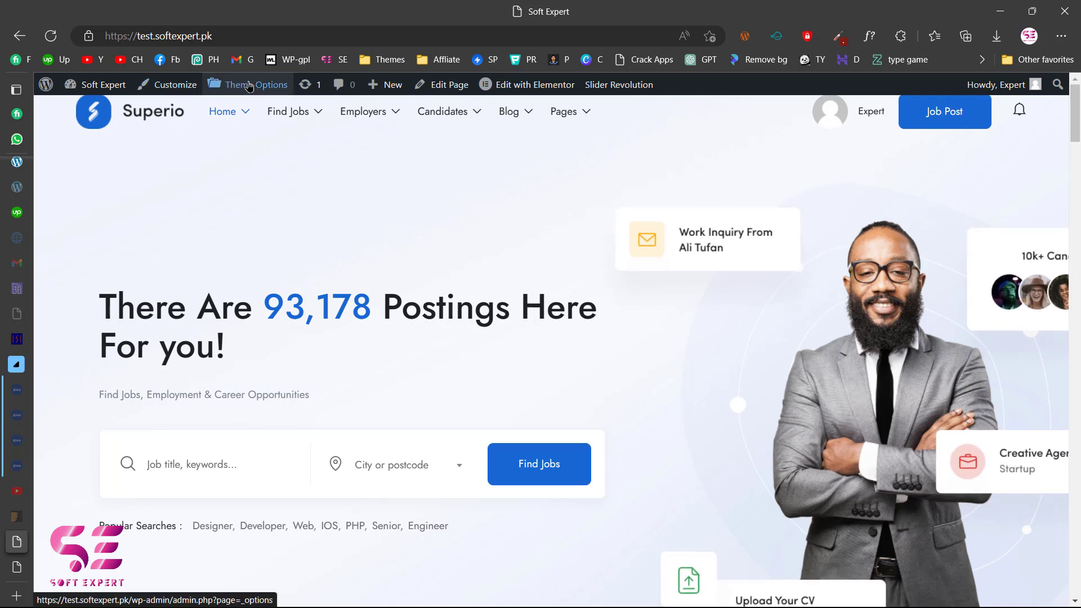
mouse_move(364, 112)
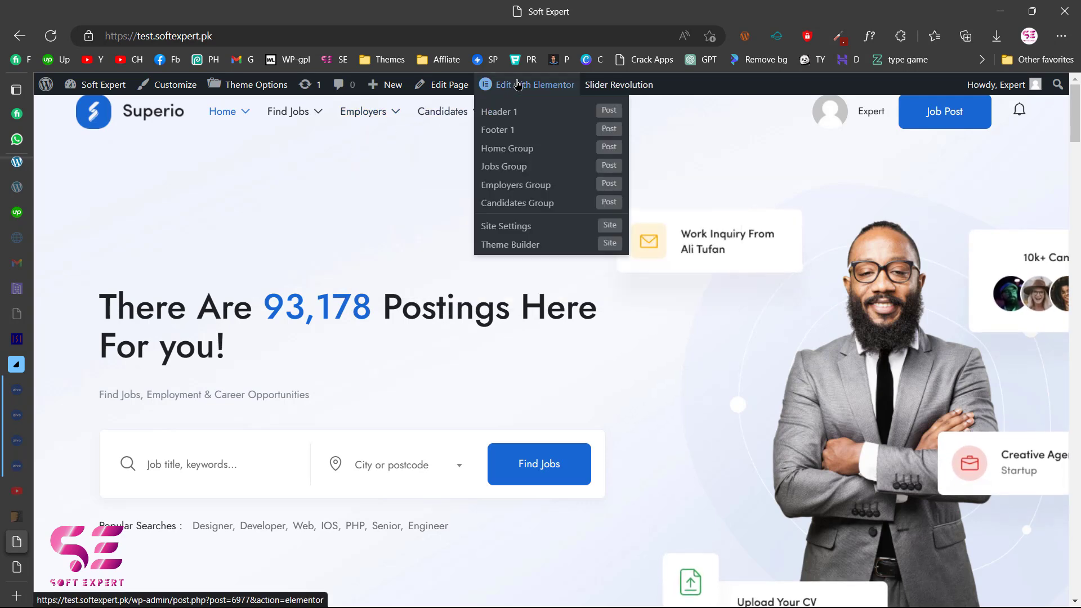
scroll(415, 370, "down", 4)
scroll(414, 370, "up", 4)
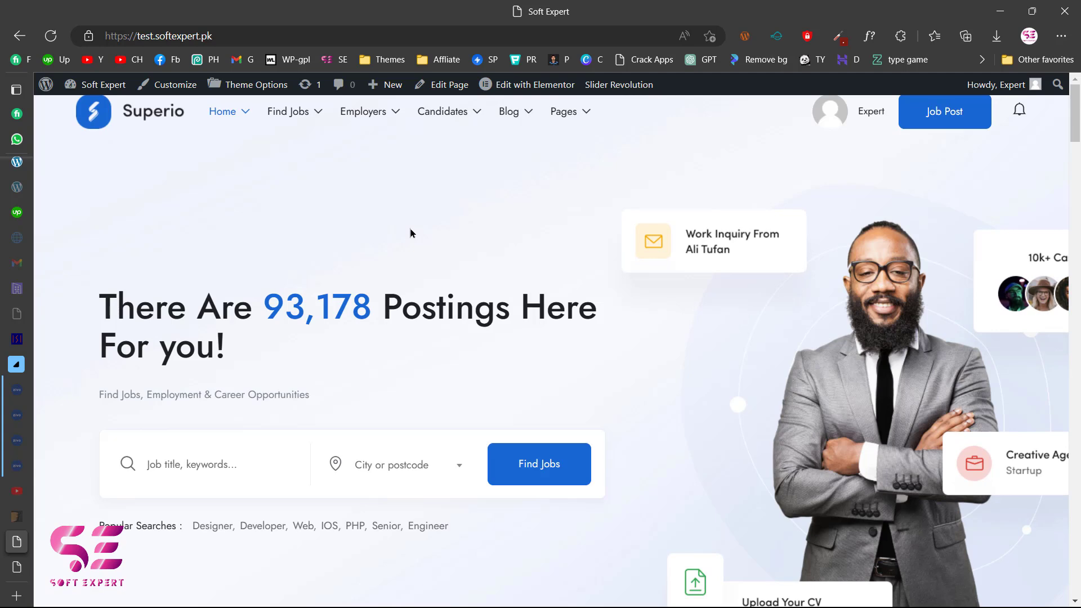
scroll(411, 232, "down", 2)
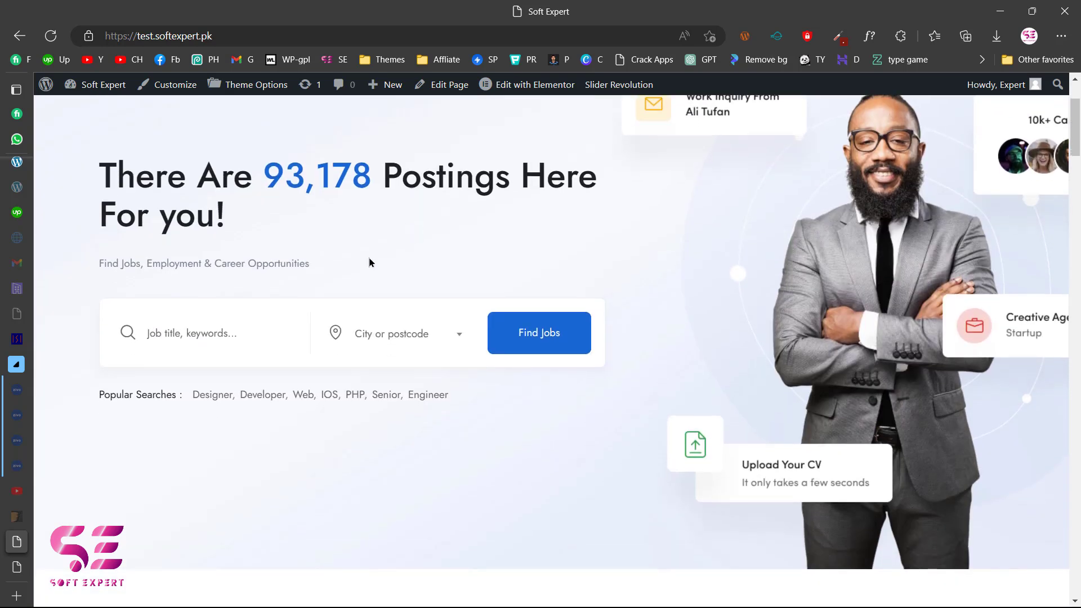
Step: Browse the YouTube channel's Videos grid, then scroll the kitchen-test.cloud Küchenstudios listing
left_click(17, 491)
scroll(526, 375, "down", 6)
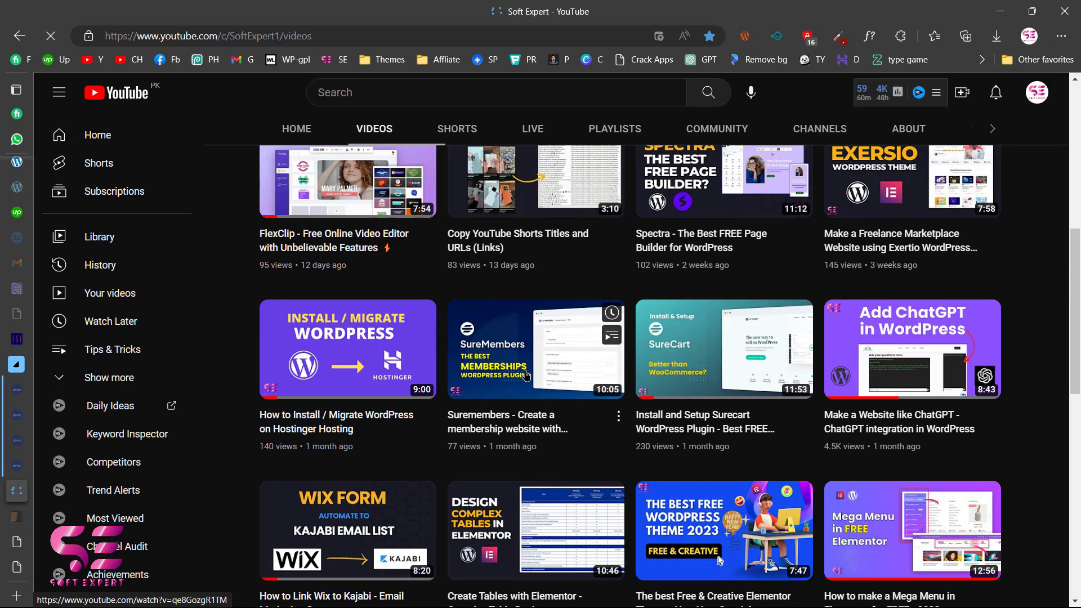
scroll(527, 376, "down", 4)
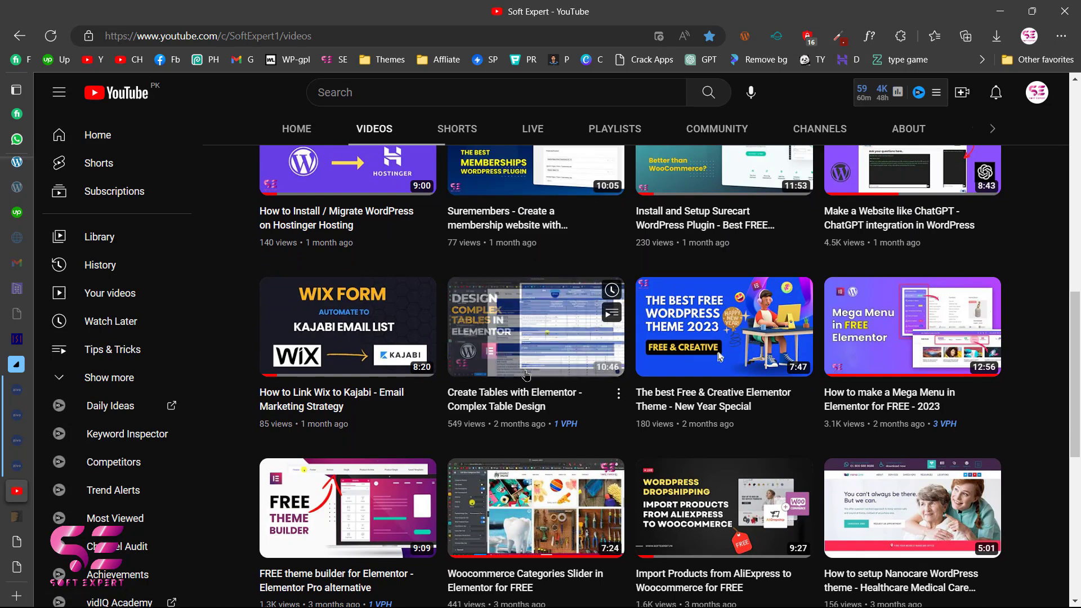
scroll(526, 375, "down", 2)
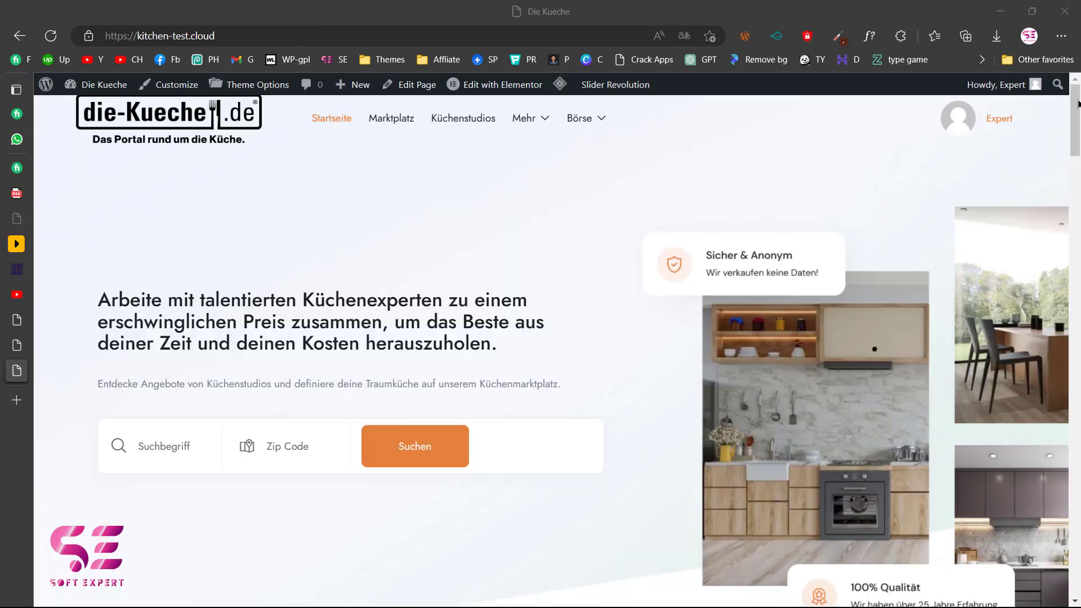
scroll(1078, 138, "down", 4)
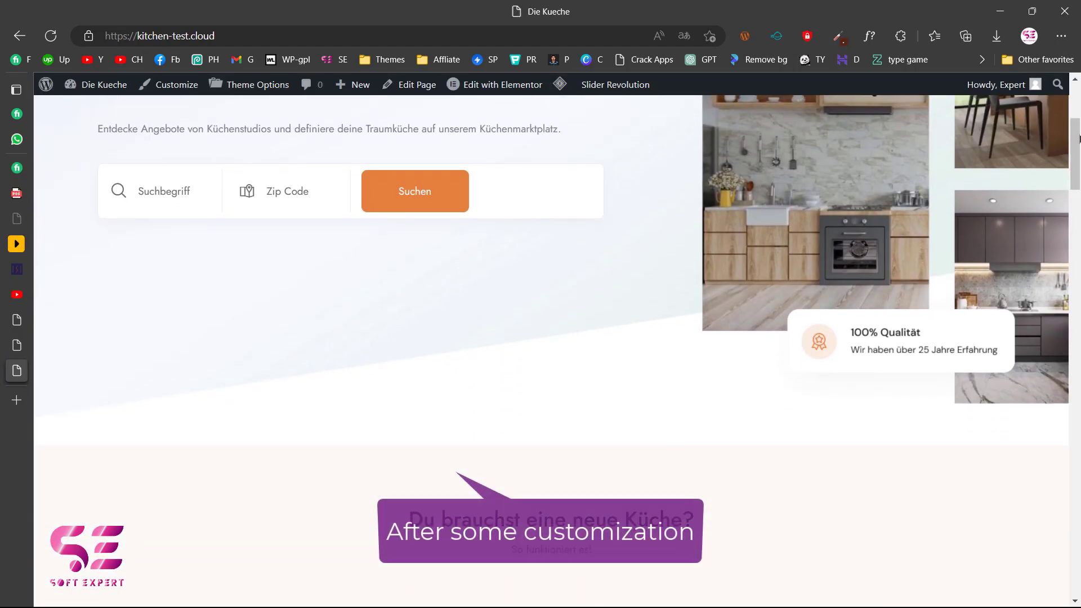
left_click_drag(1079, 138, 1078, 545)
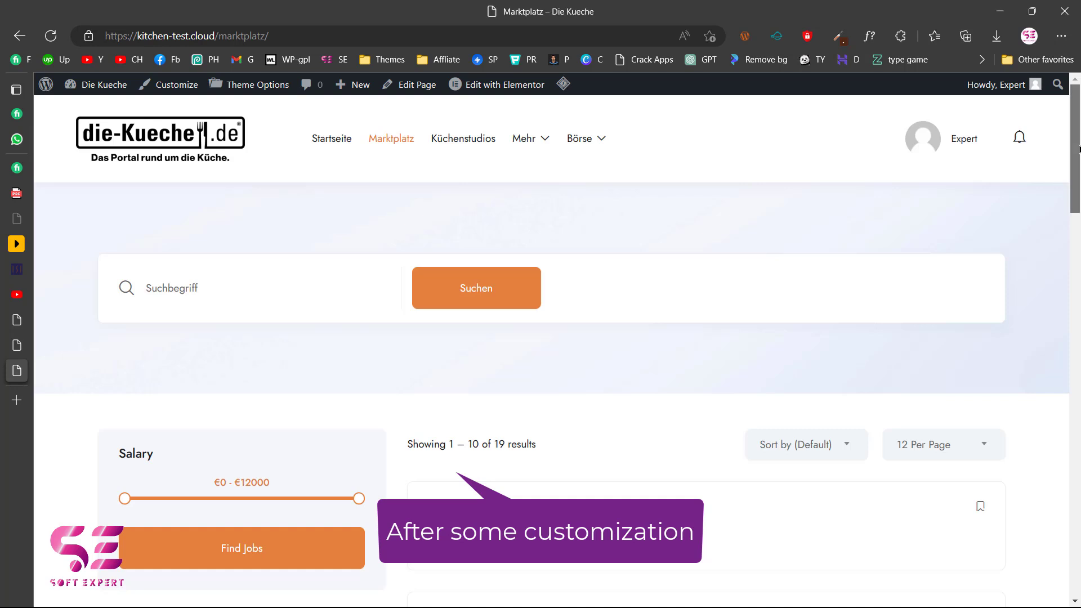
left_click_drag(1079, 148, 1078, 286)
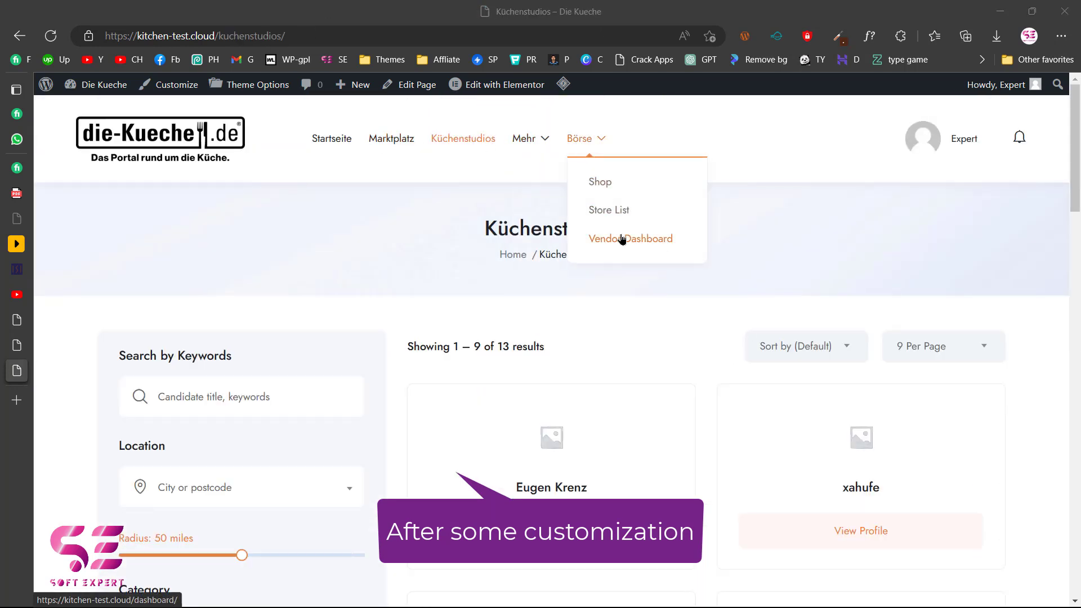
scroll(400, 120, "down", 18)
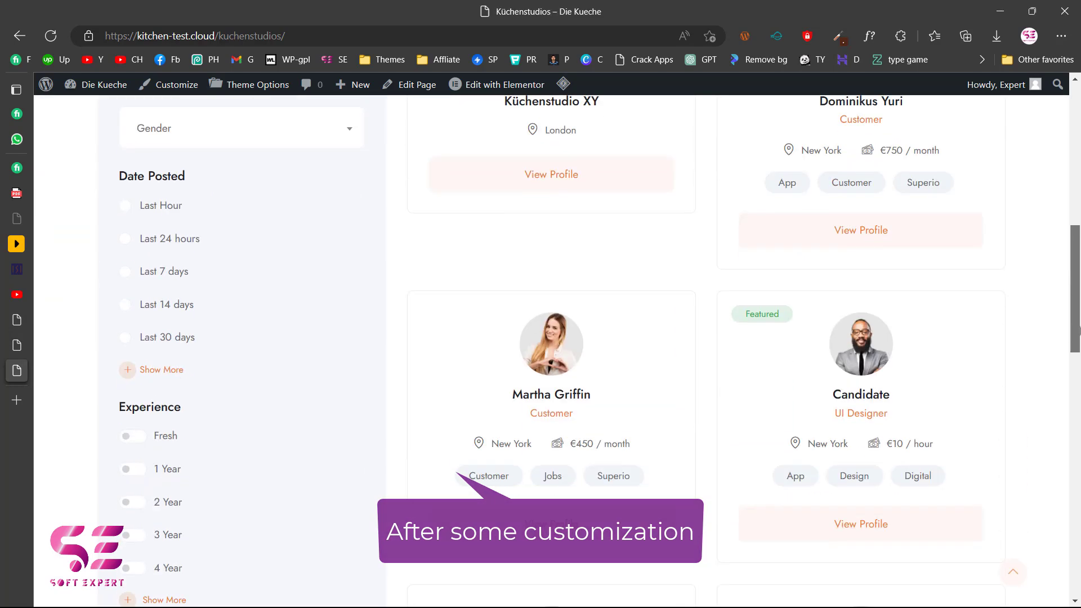